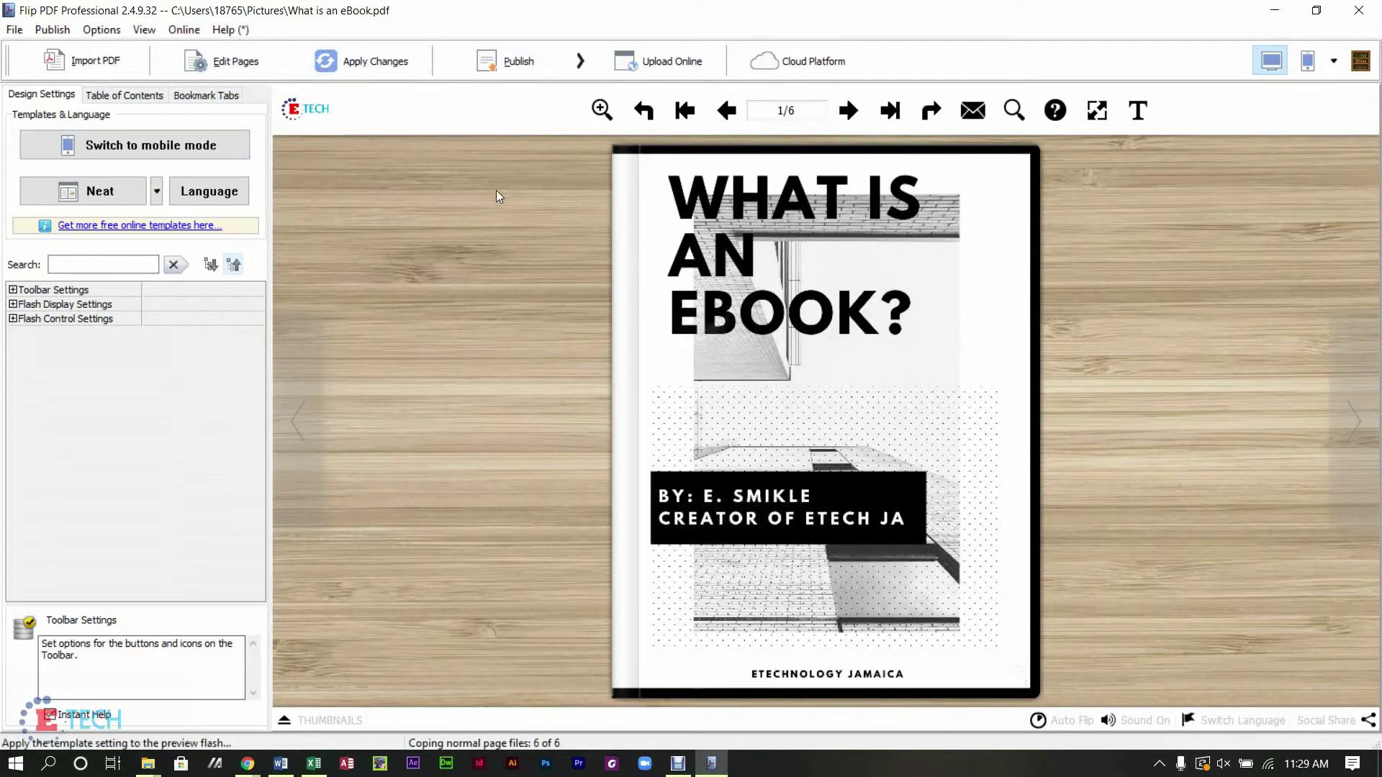
Open the flipbook's pages for editing and go to page 5.
left_click(205, 52)
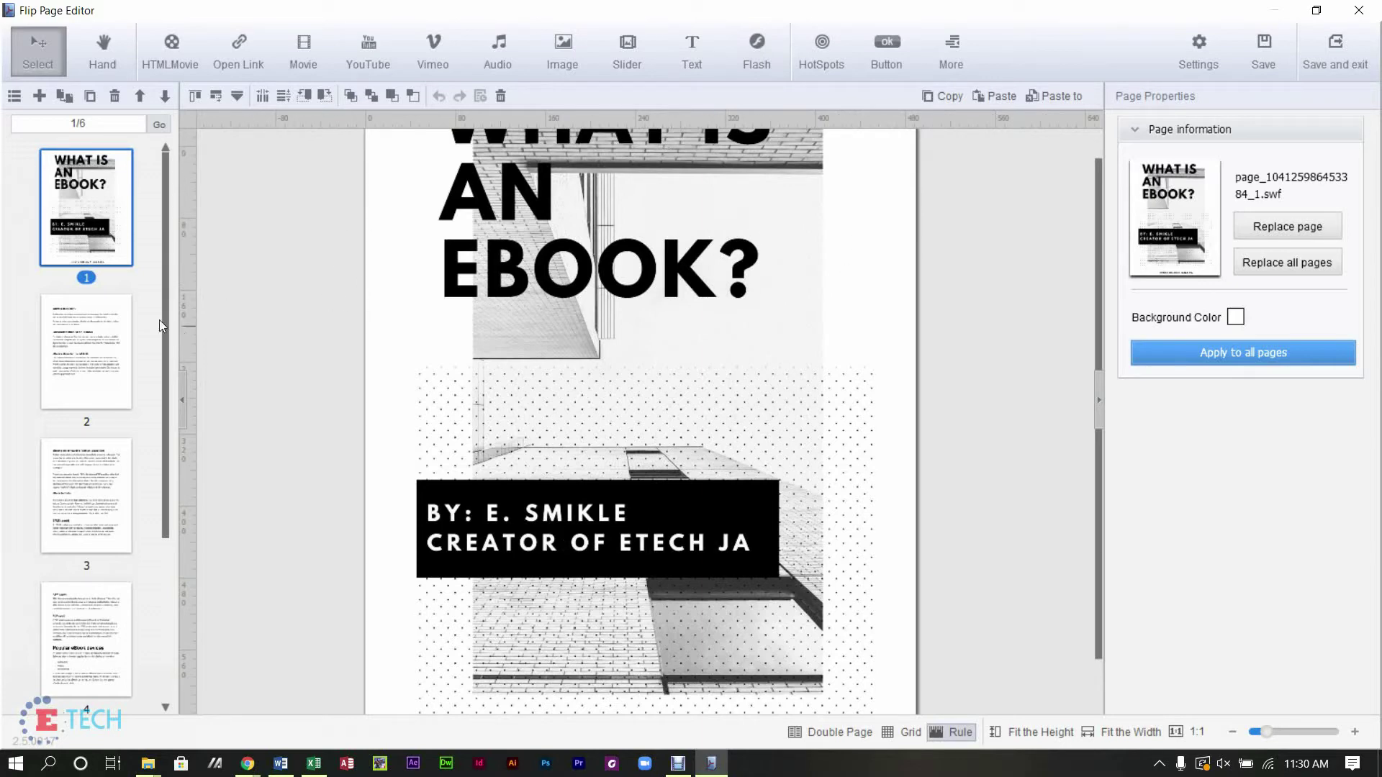
left_click_drag(166, 330, 149, 494)
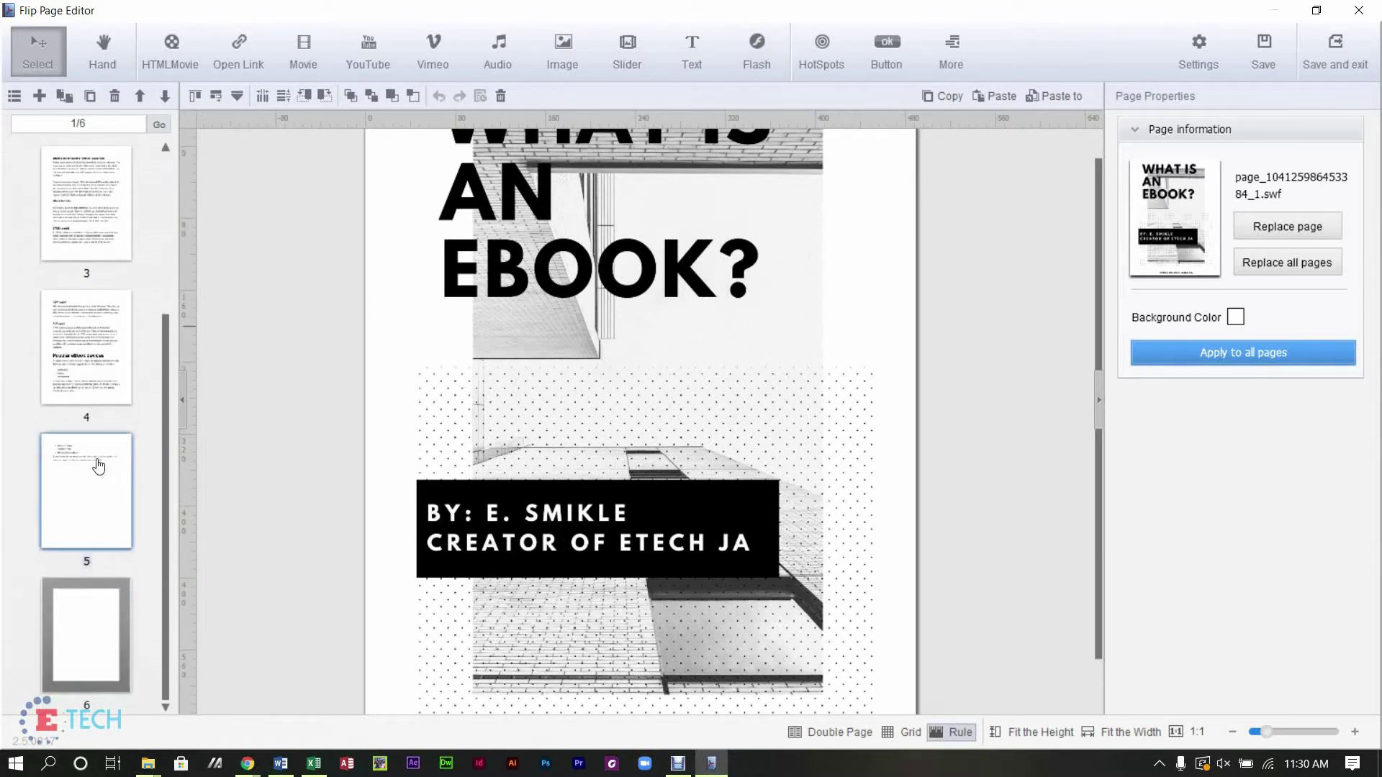
left_click(93, 465)
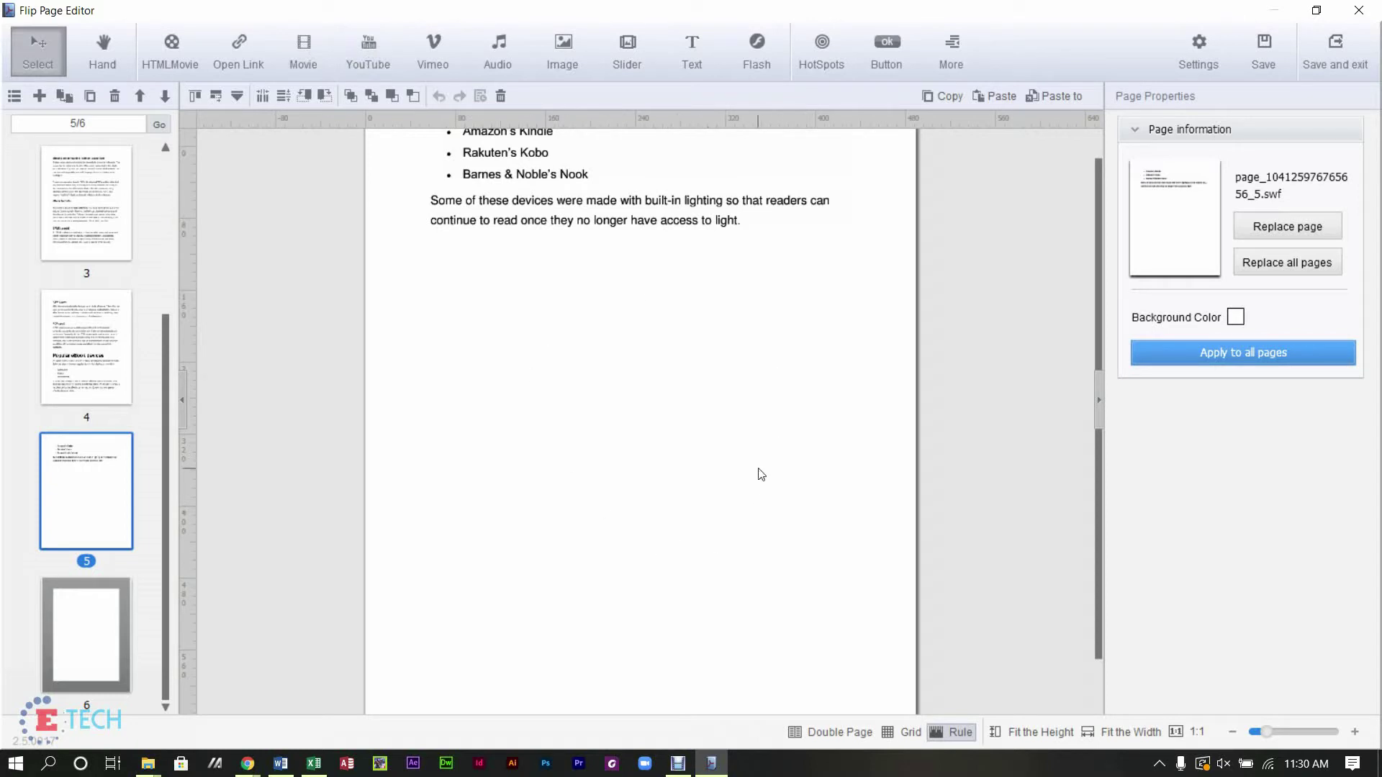
Add a movie player with the Type 3 skin in the blank area below the text on page 5.
left_click(303, 52)
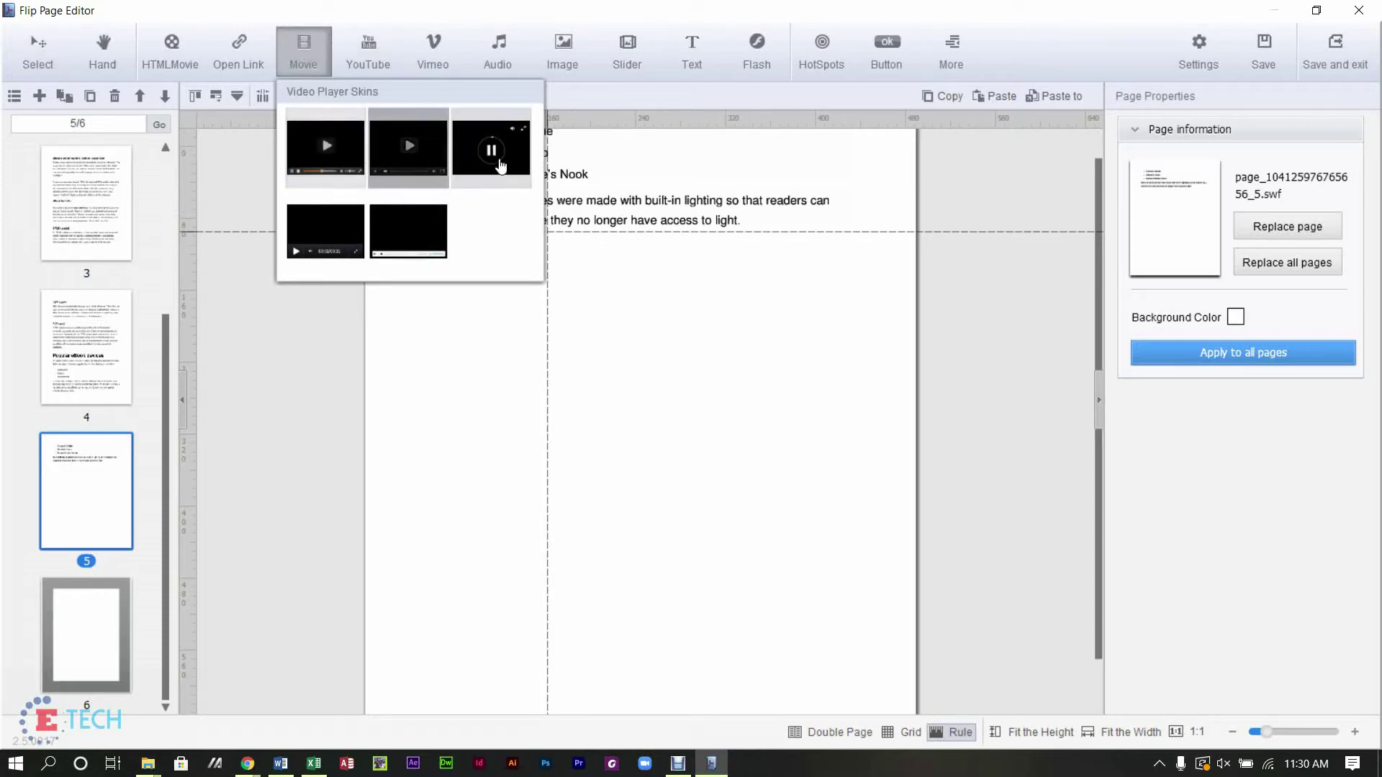
left_click(469, 160)
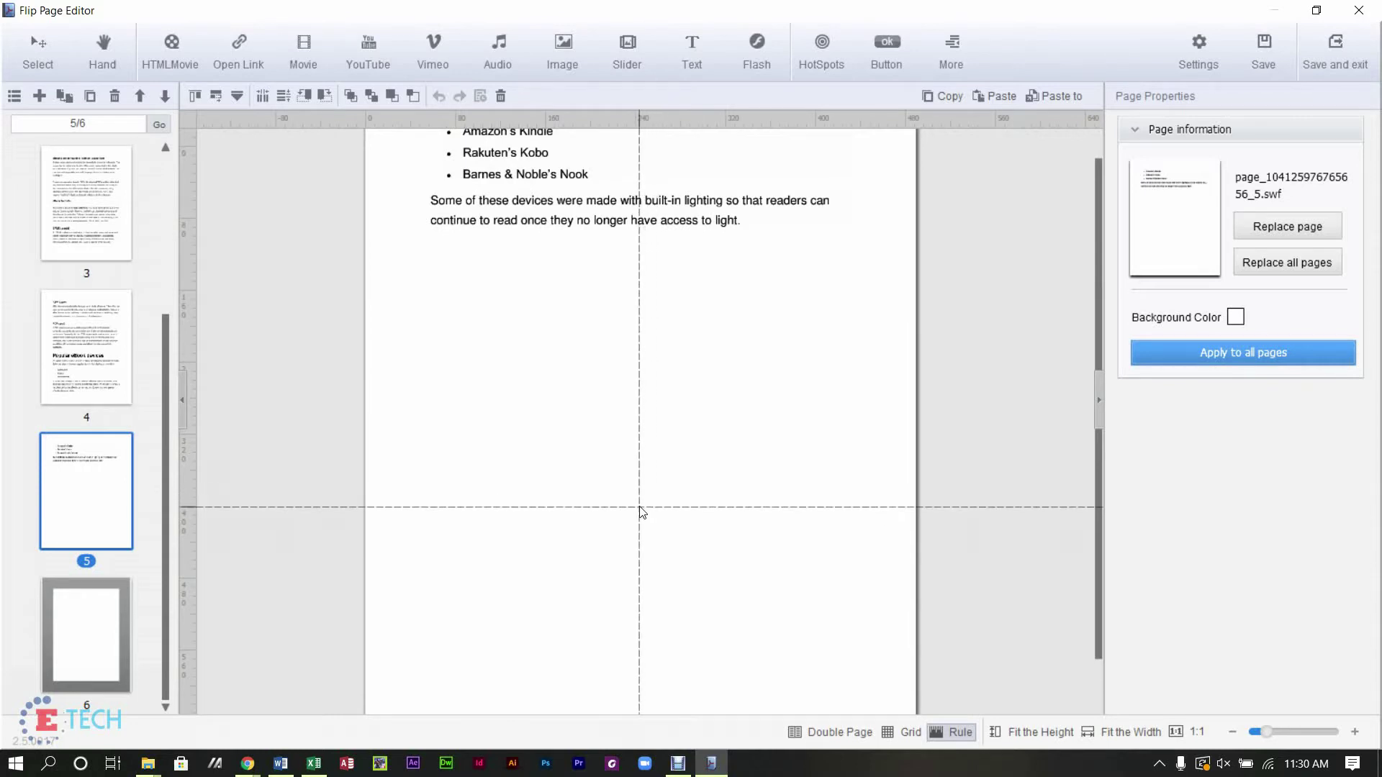
left_click(642, 447)
left_click_drag(681, 475, 618, 411)
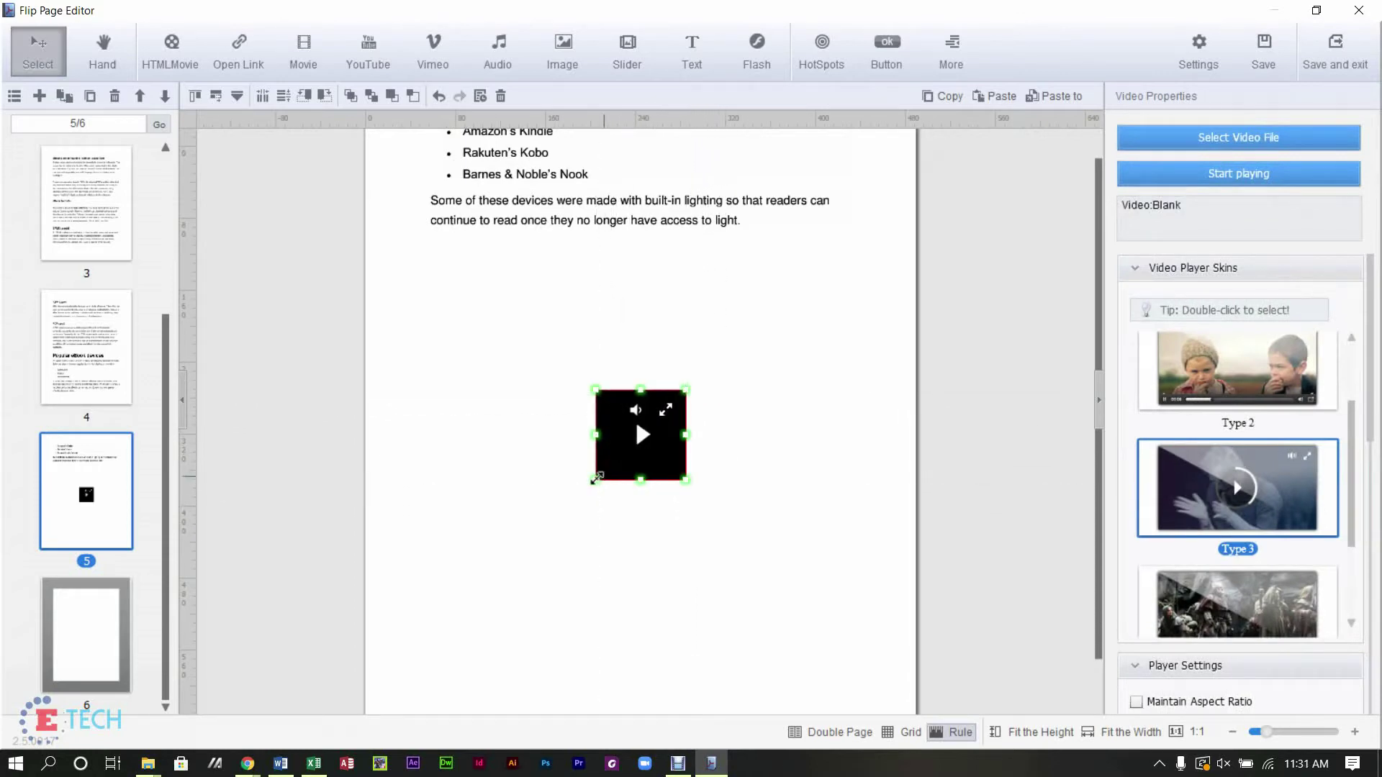
Enlarge the video player to nearly the width of the text and center it in the blank area below the paragraph.
left_click_drag(597, 478, 482, 556)
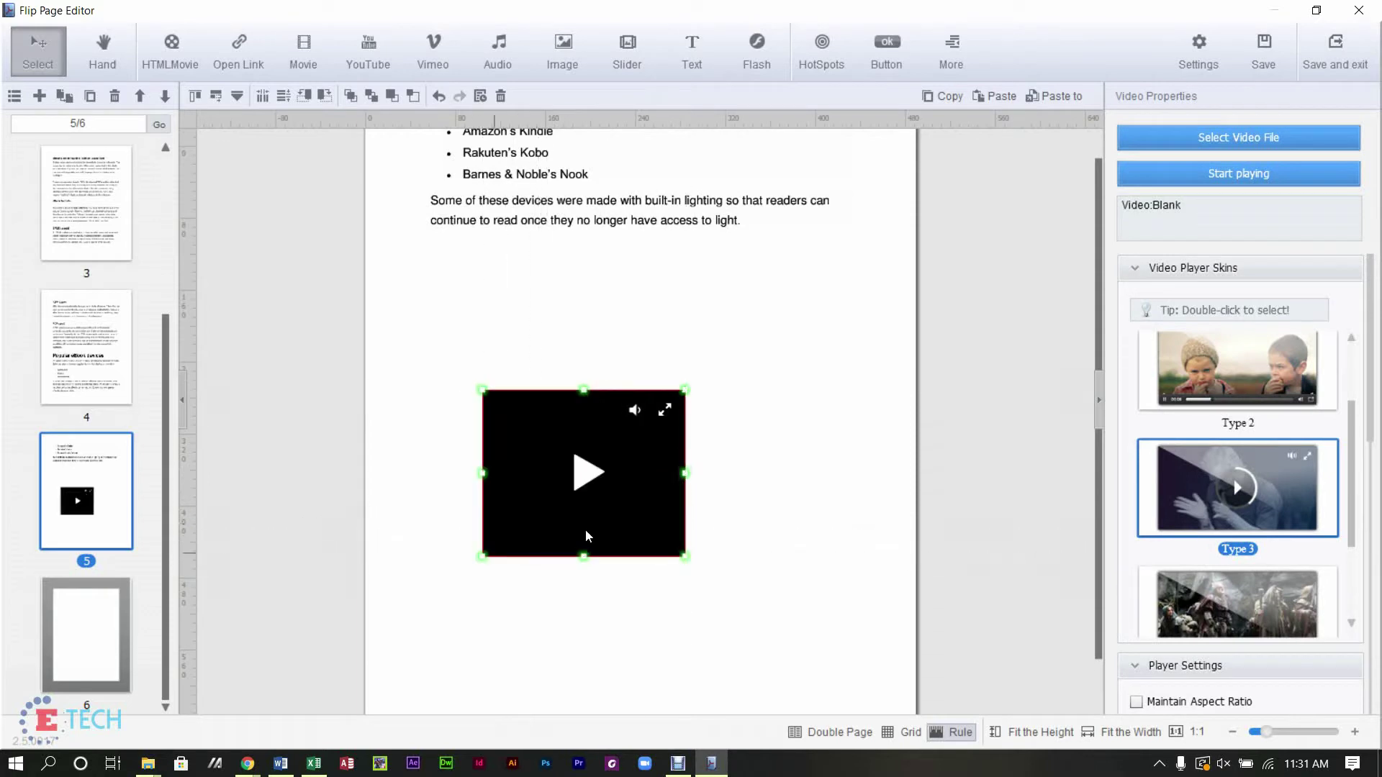
left_click_drag(685, 556, 749, 655)
left_click_drag(700, 580, 707, 523)
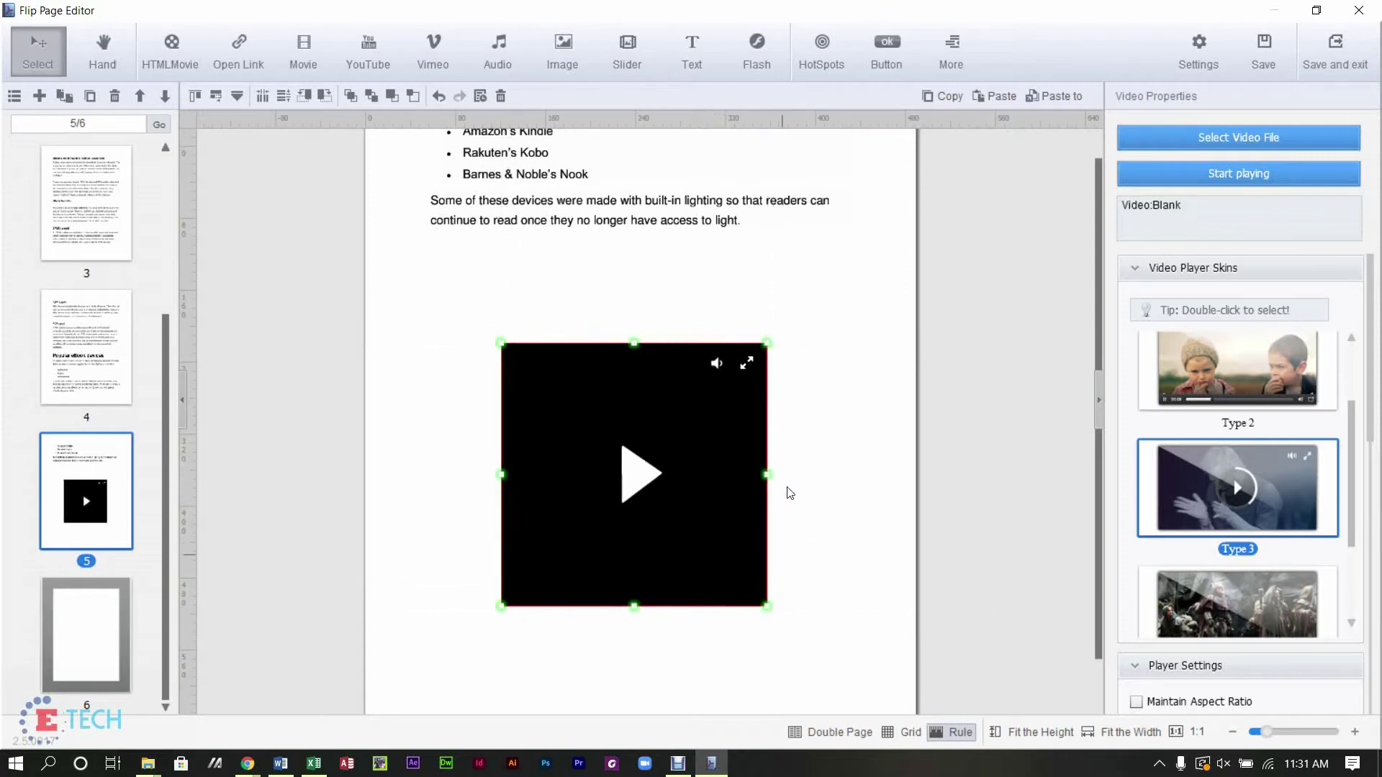
left_click_drag(767, 472, 815, 477)
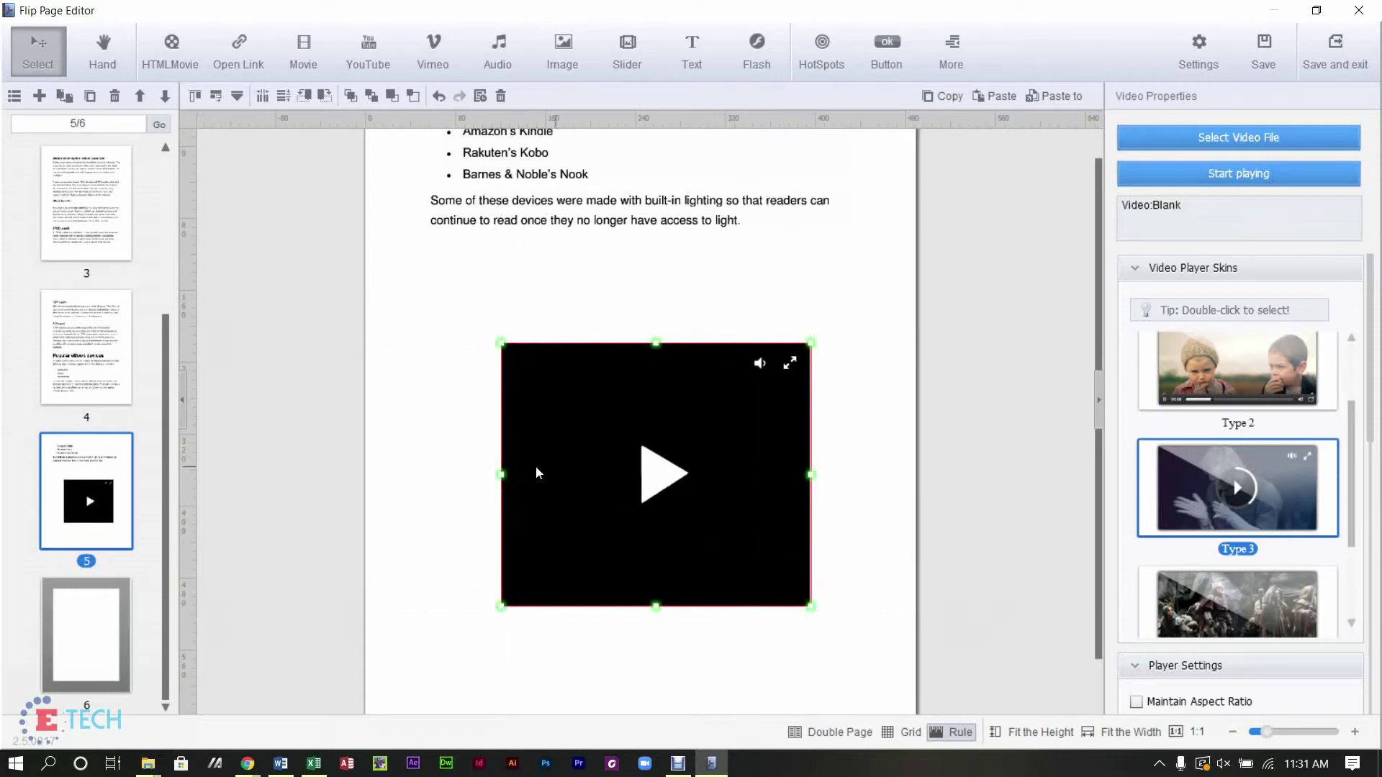
left_click_drag(501, 475, 451, 474)
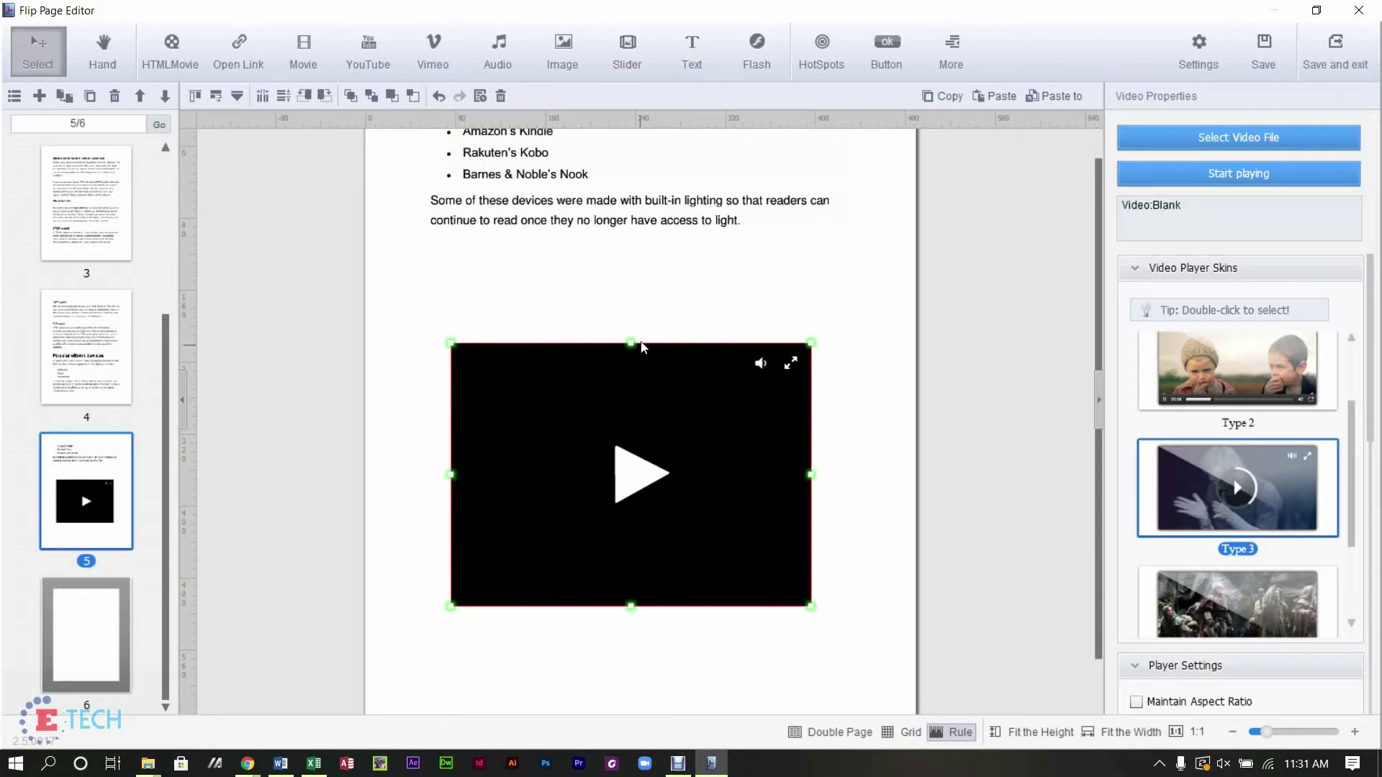
left_click_drag(633, 342, 651, 320)
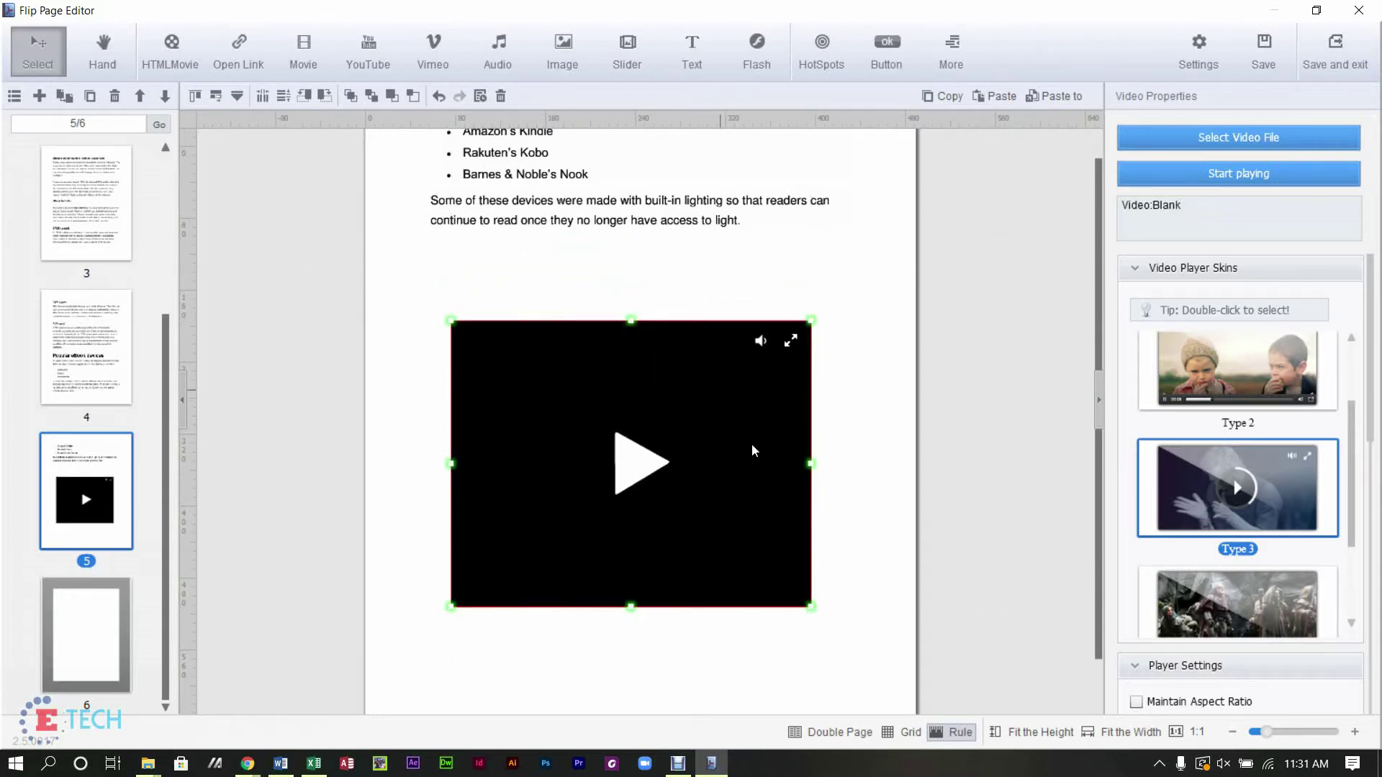
left_click_drag(747, 513, 753, 518)
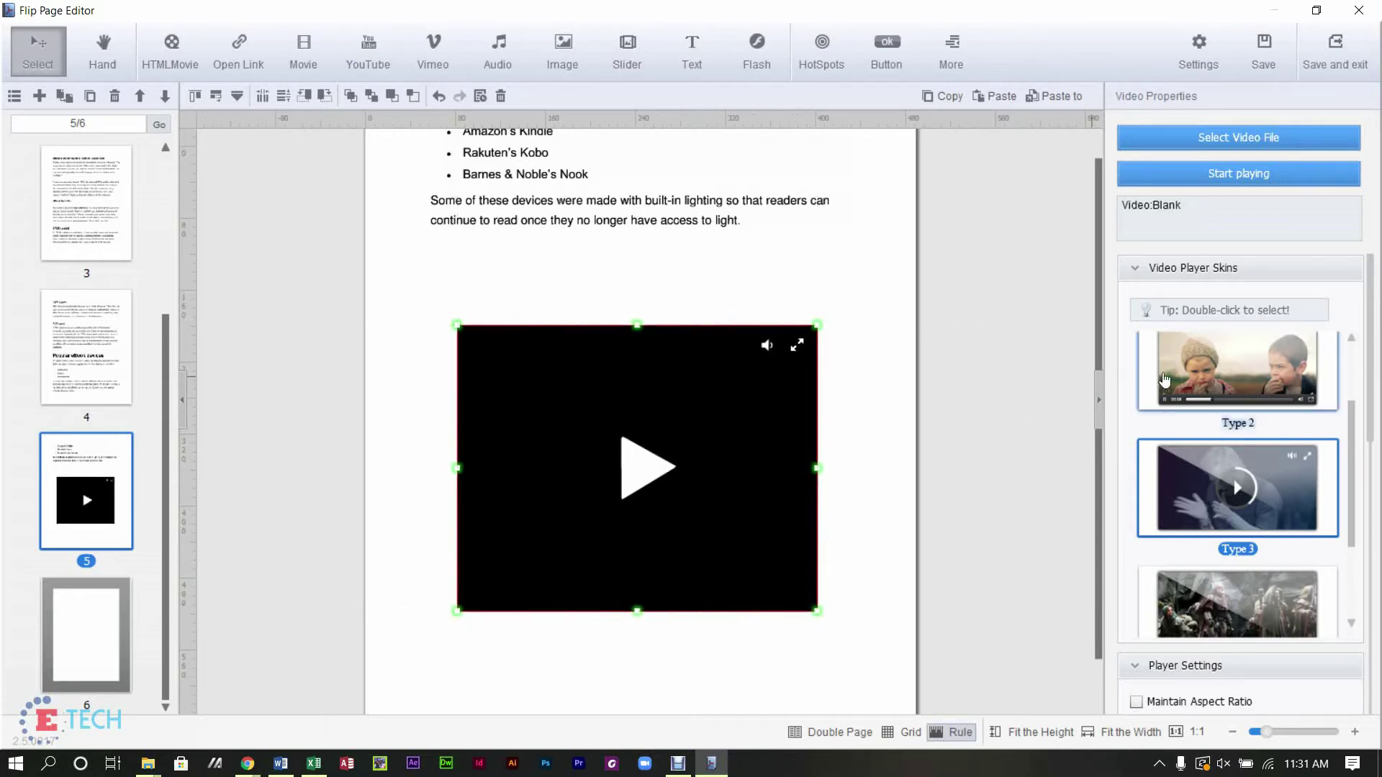
Load the local video file Web Search Intro from the Debut folder in the Videos library into the player.
left_click_drag(1351, 446, 1352, 533)
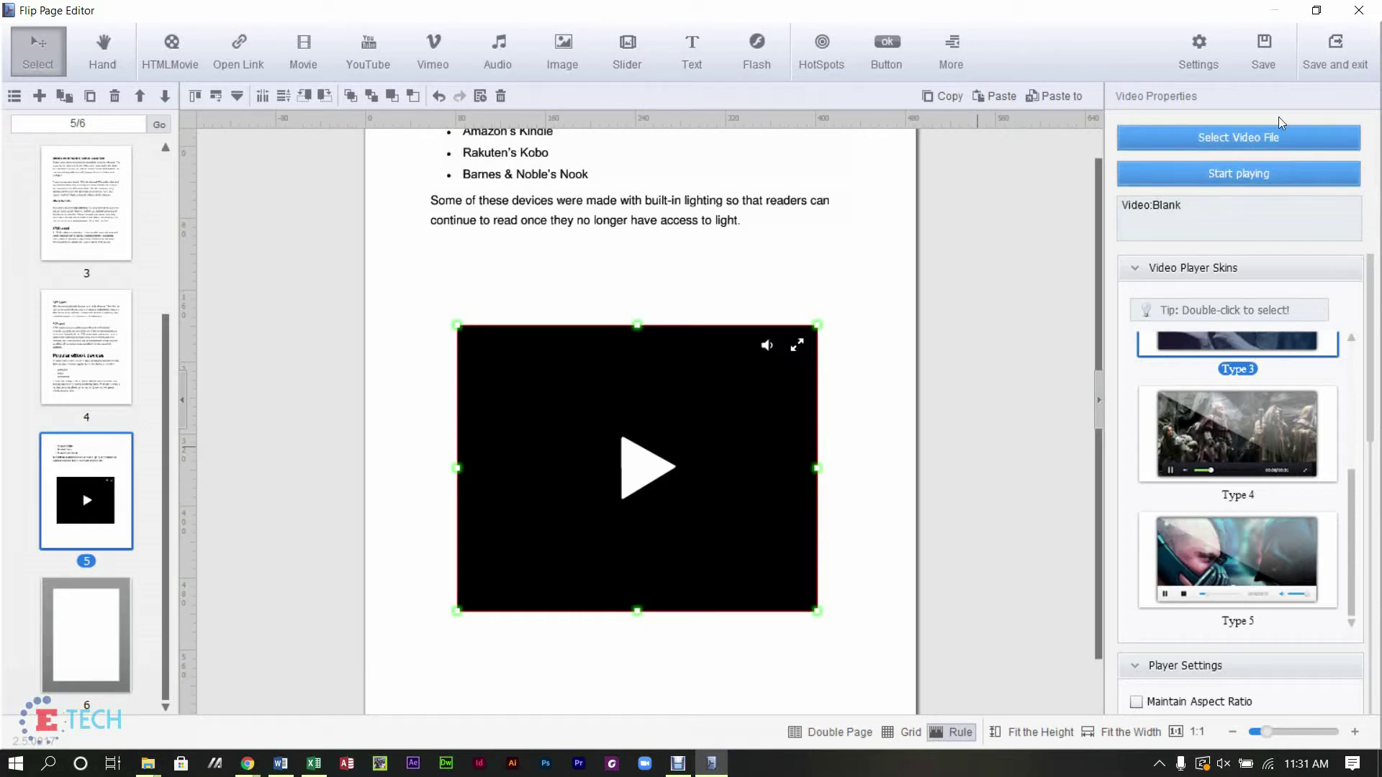
left_click(1226, 143)
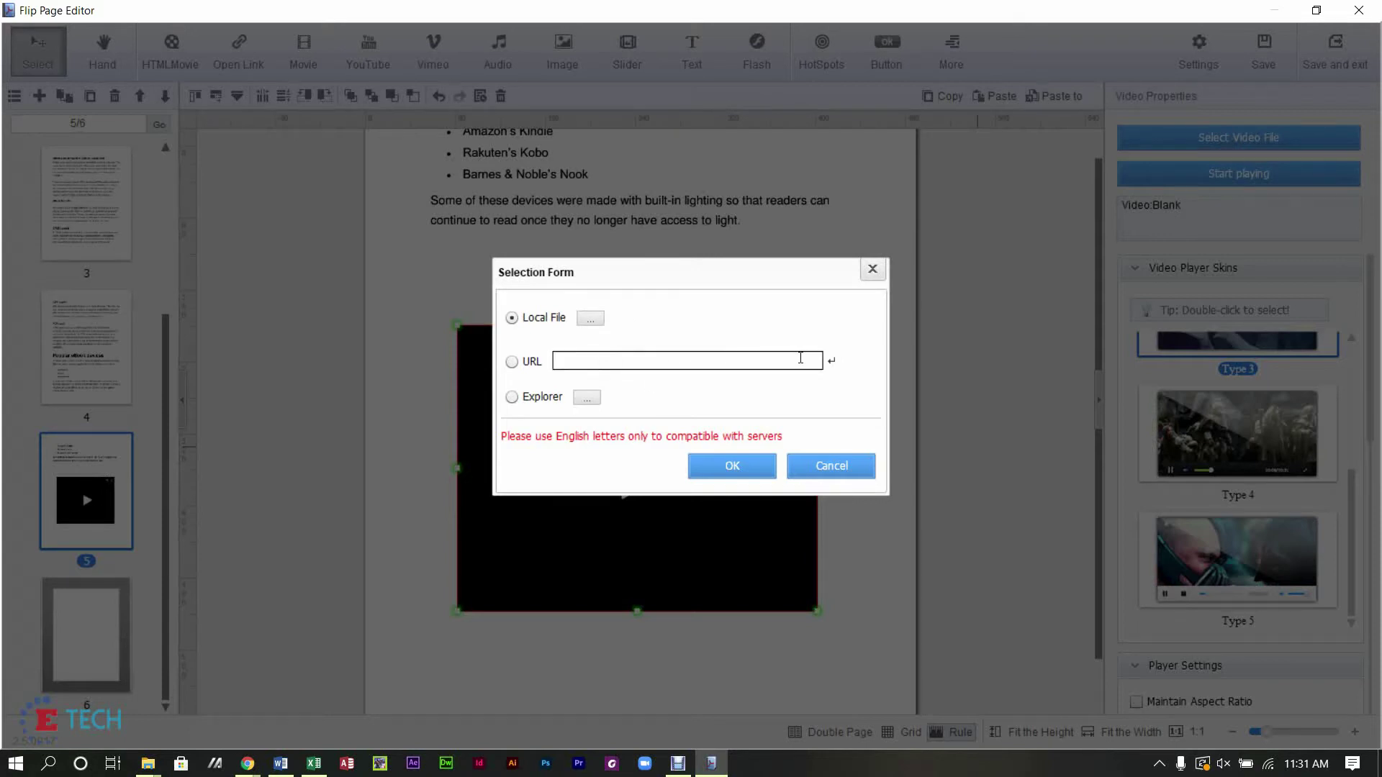
left_click(593, 321)
left_click(493, 326)
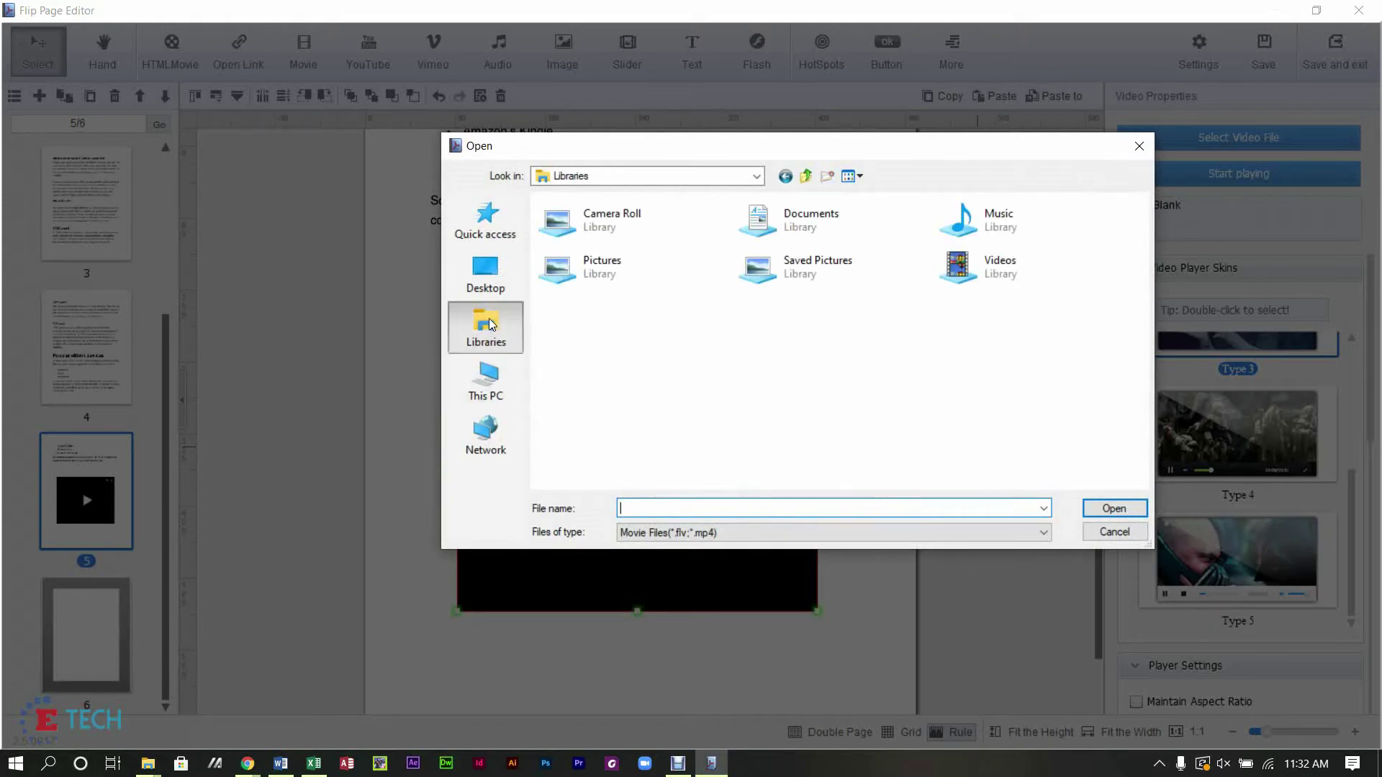
double_click(981, 275)
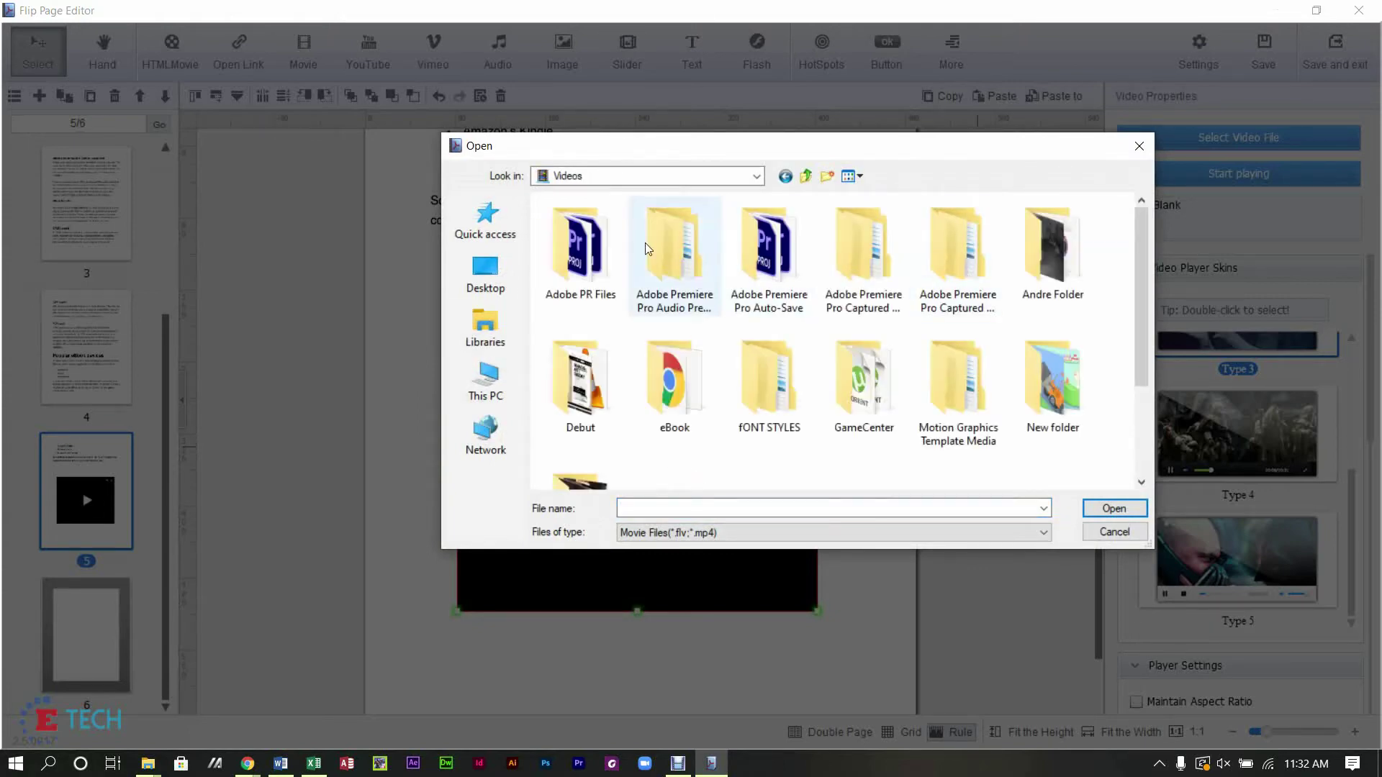
double_click(560, 403)
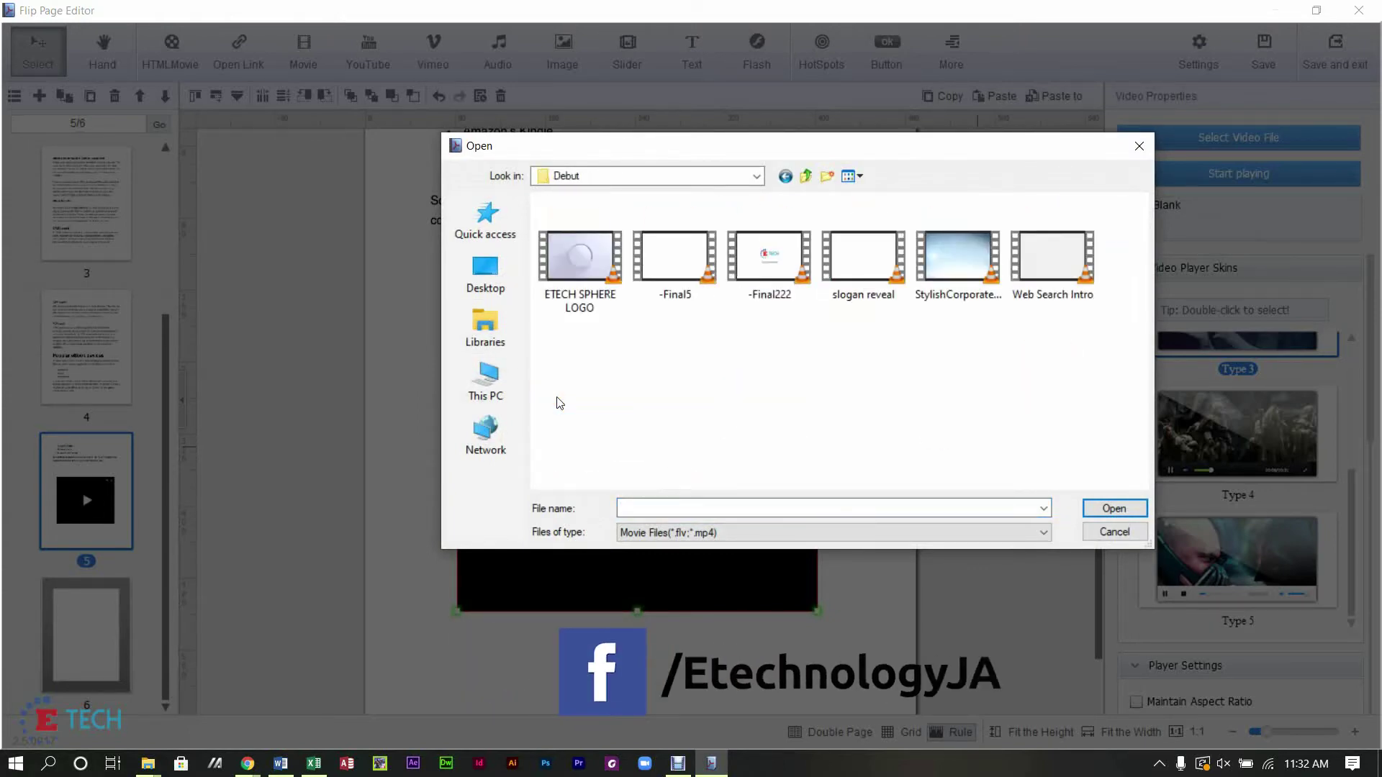
left_click(1056, 268)
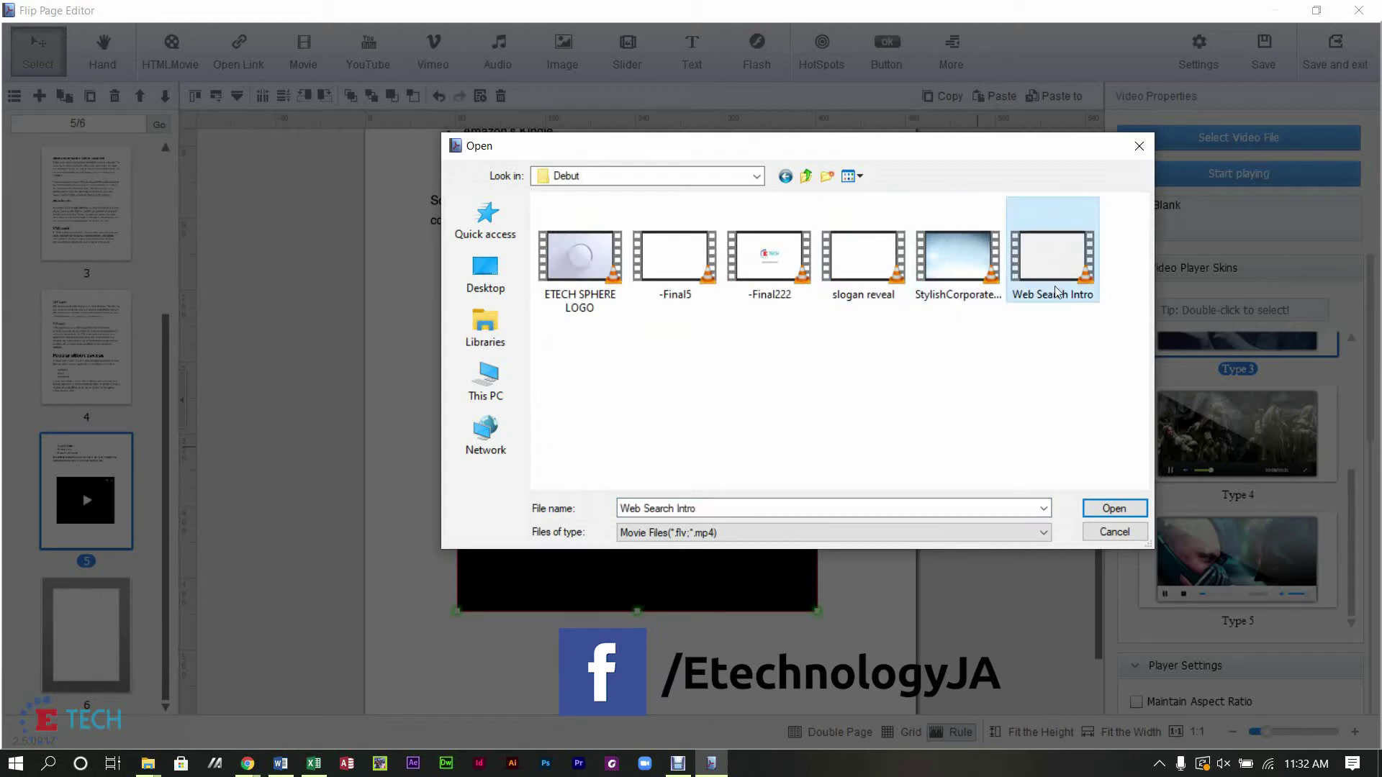
left_click(1134, 509)
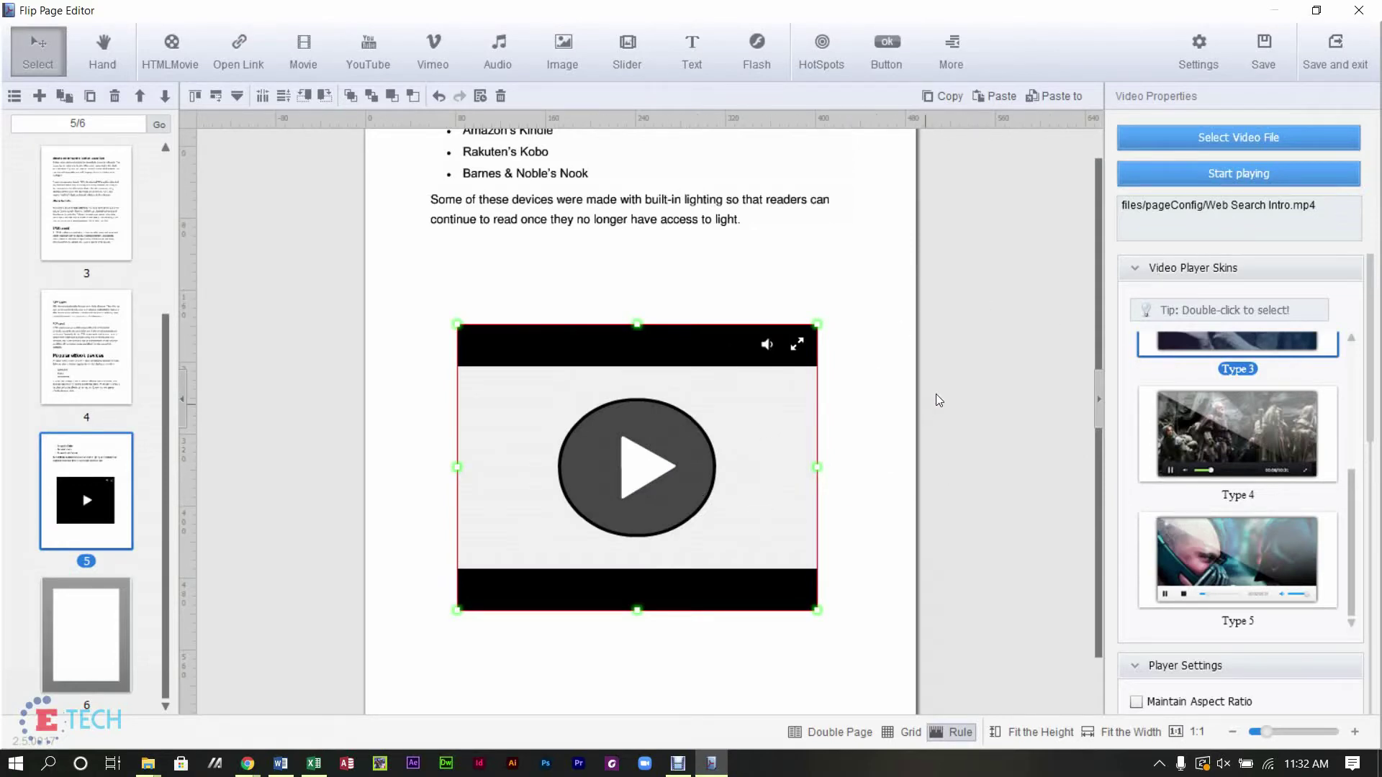
Preview the loaded video and narrow the player slightly from its left edge.
left_click(1226, 178)
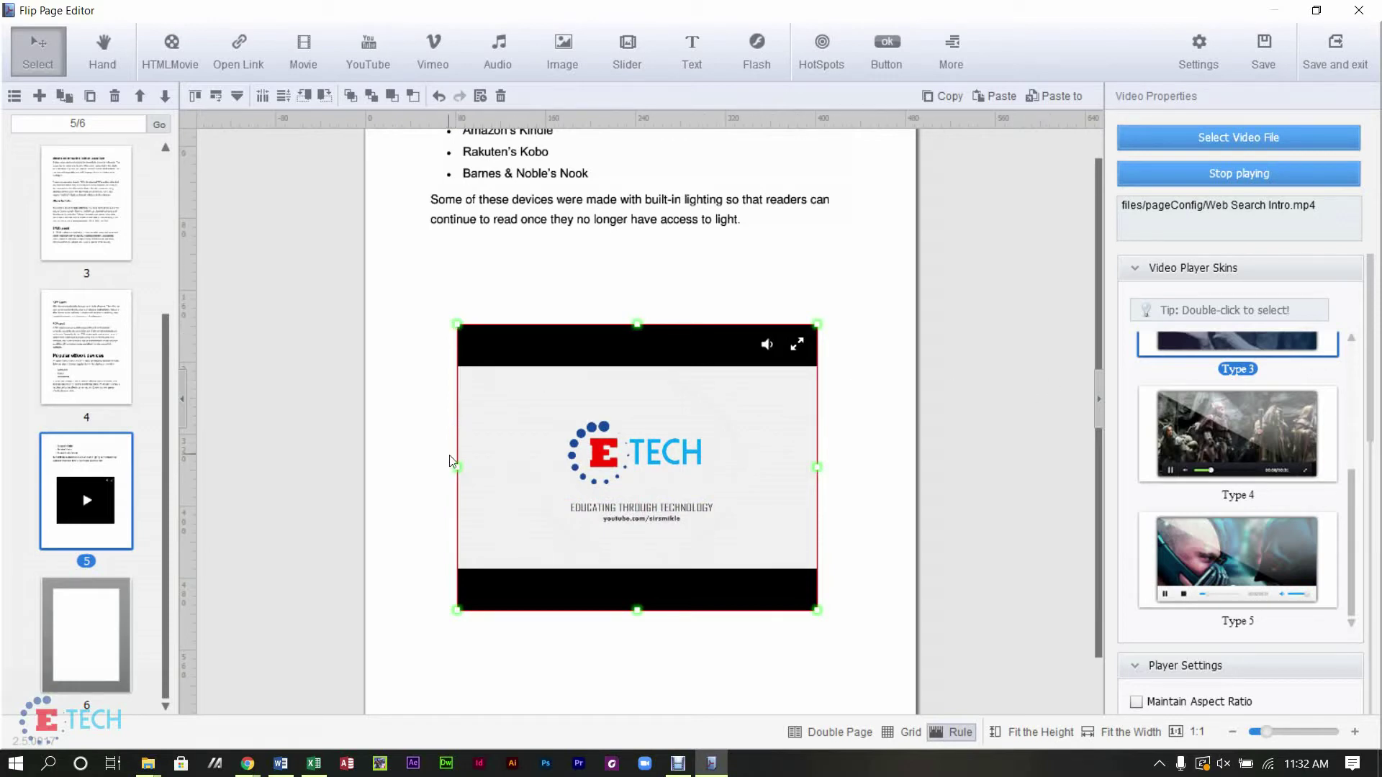
left_click(453, 478)
left_click(477, 469)
left_click_drag(458, 466, 486, 467)
Apply the Type 2 skin to the player and preview the video, and switch to the Type 4 skin.
double_click(1241, 371)
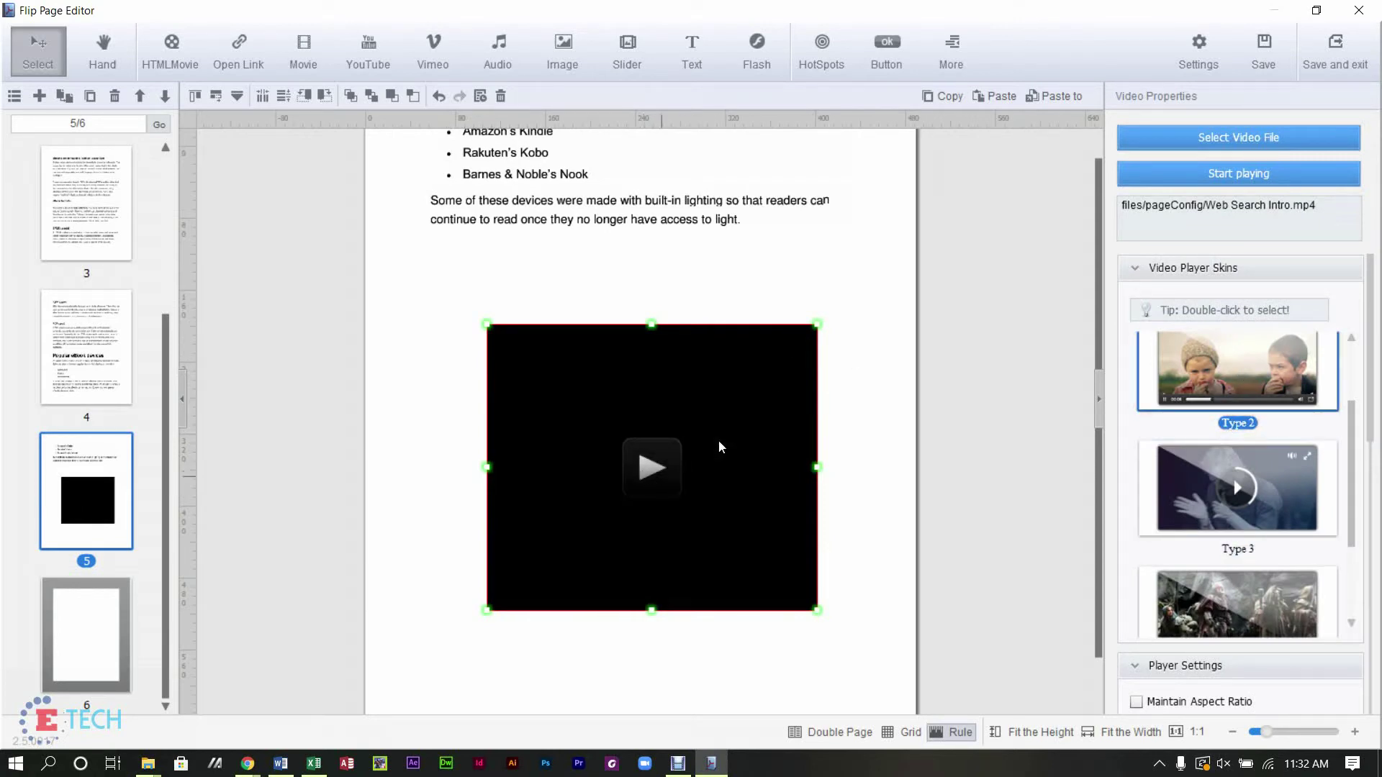
left_click(1269, 175)
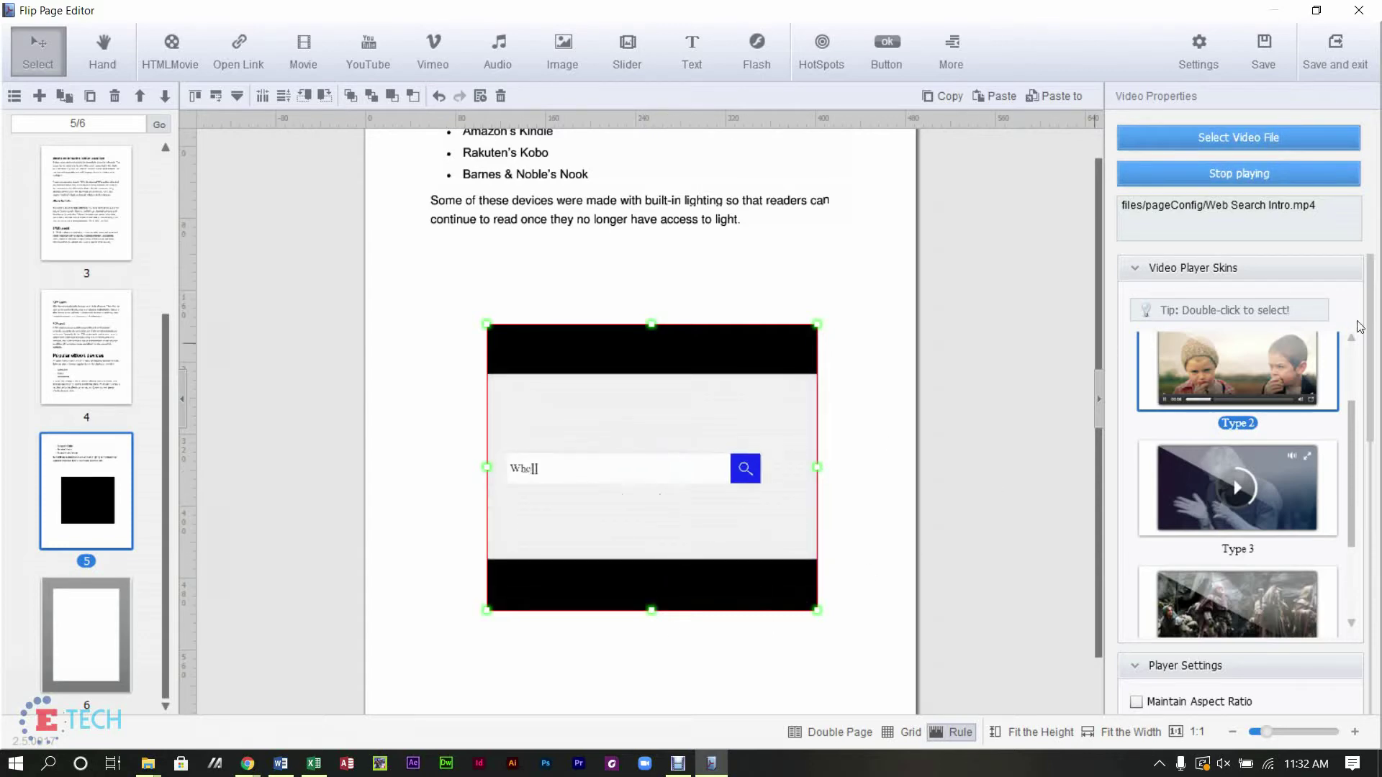
scroll(1352, 446, "down", 1)
left_click_drag(1352, 446, 1349, 513)
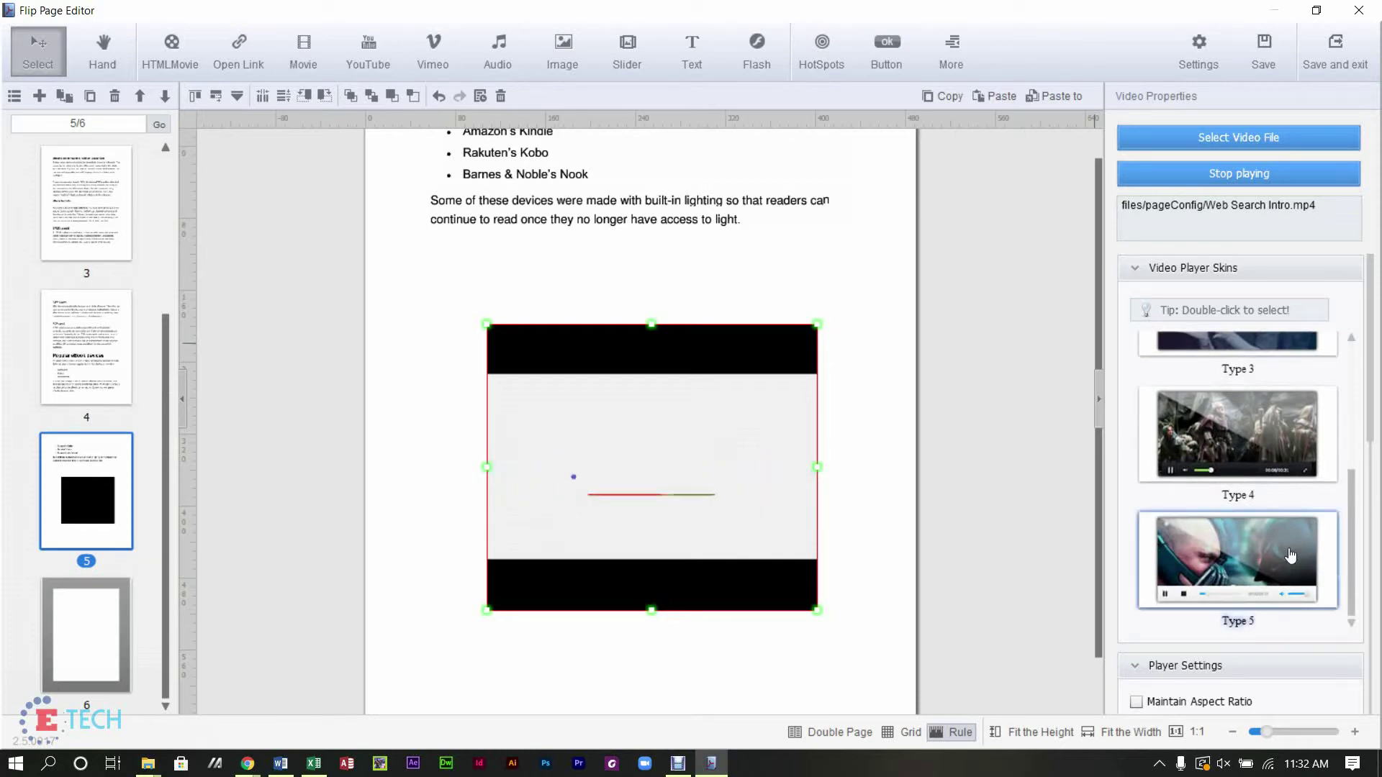
double_click(1241, 407)
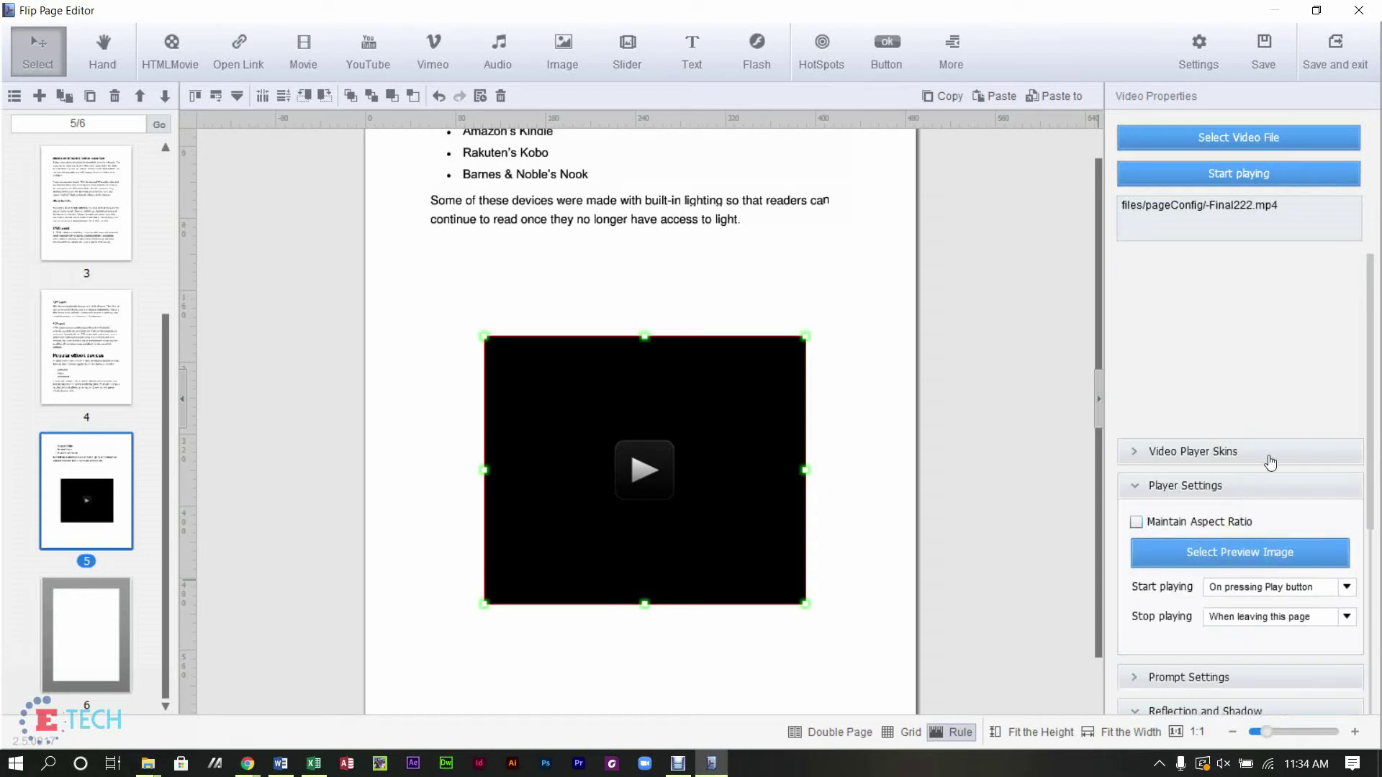
Try several reflection styles on the video player and restore the no-reflection option.
left_click_drag(1371, 379, 1375, 451)
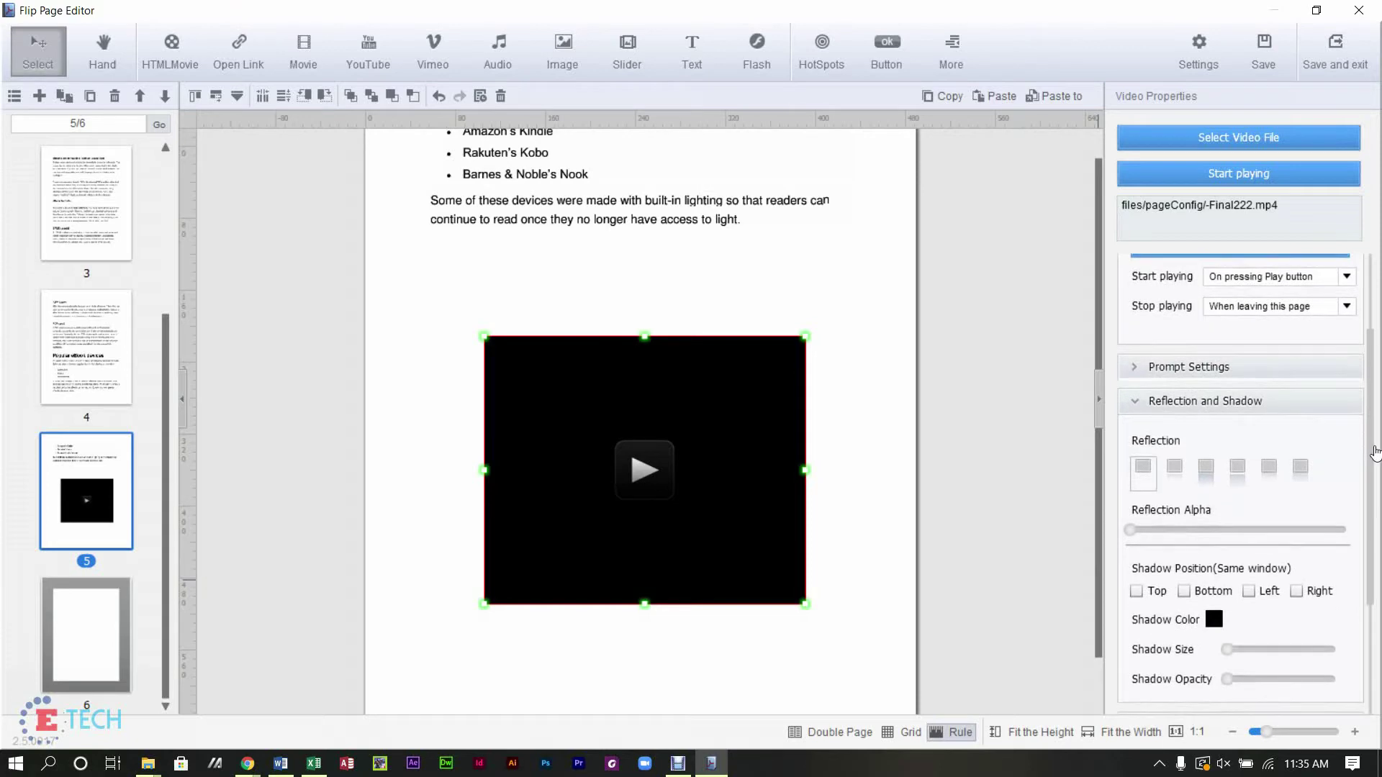
left_click(1269, 468)
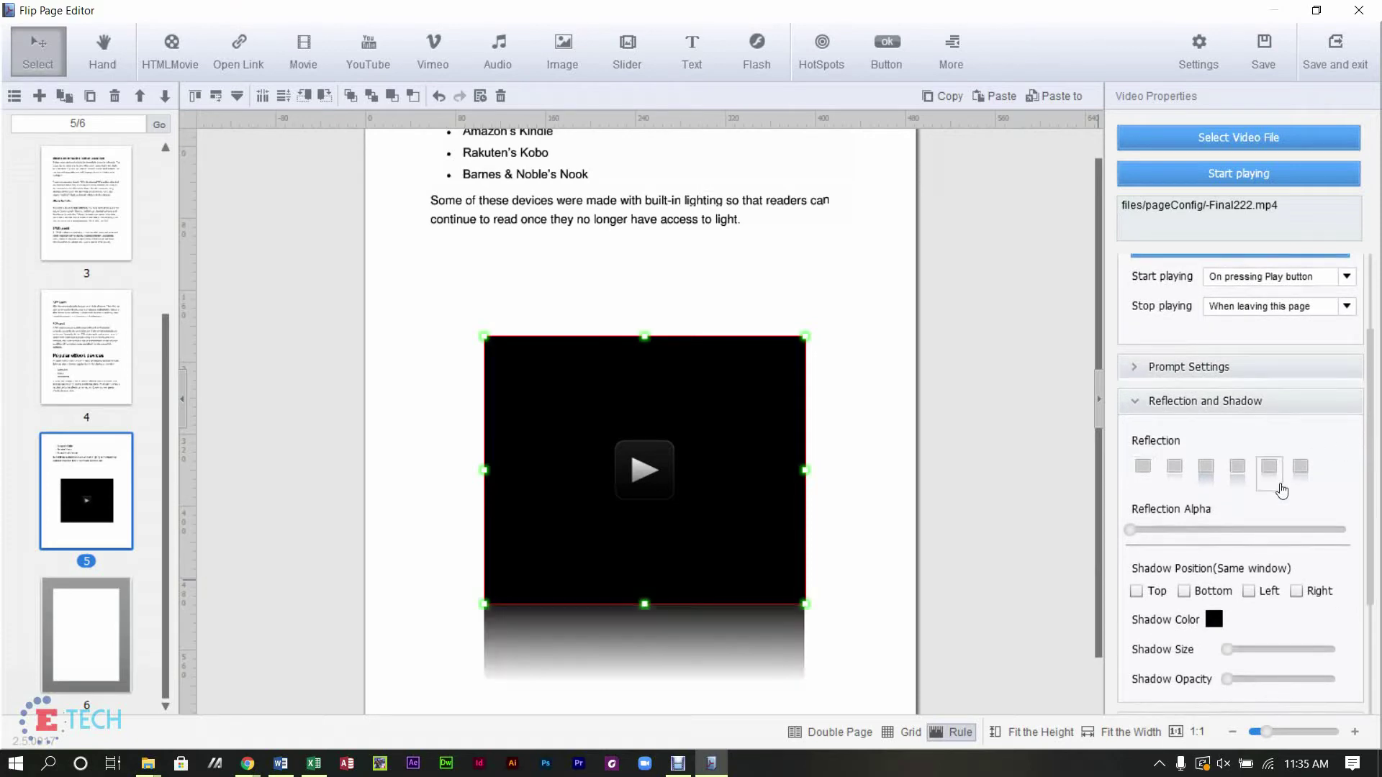
left_click(1175, 469)
left_click(1208, 474)
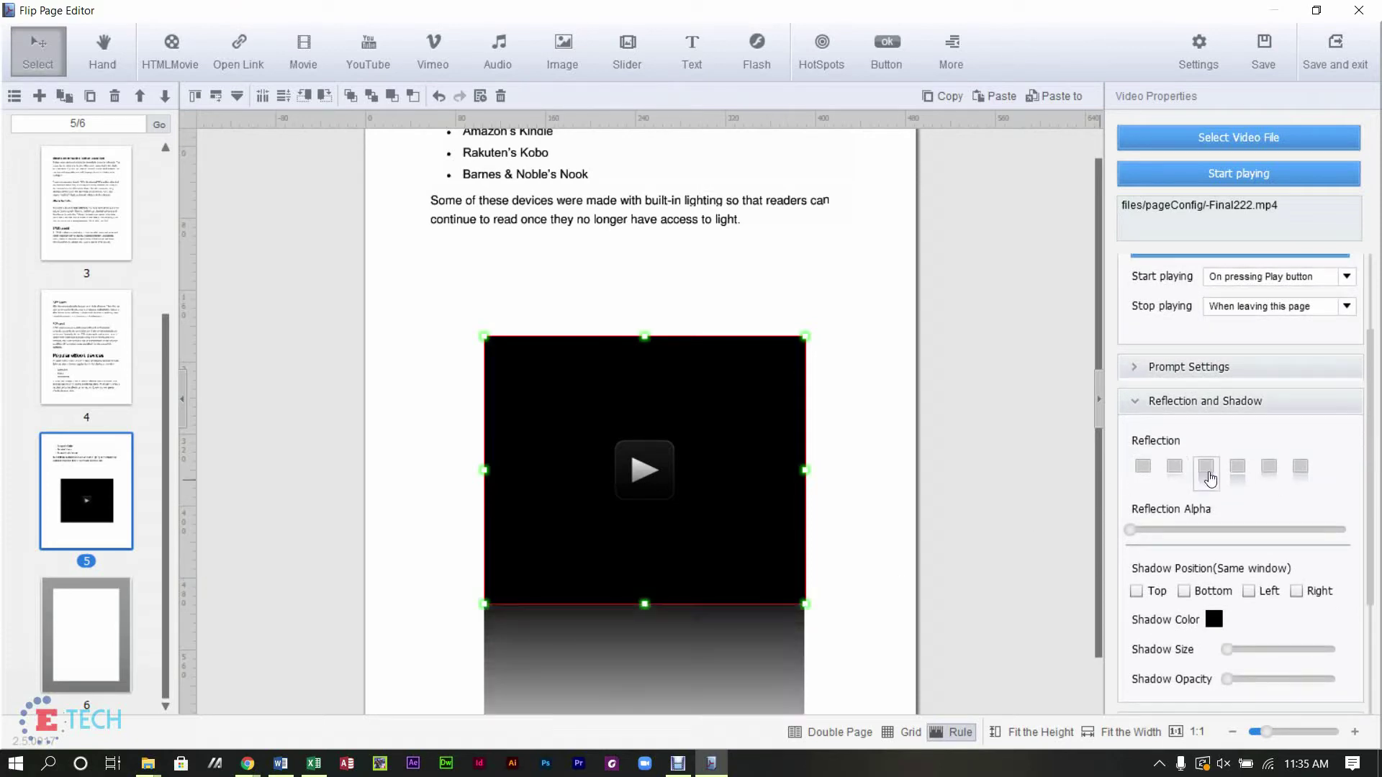
left_click(1300, 473)
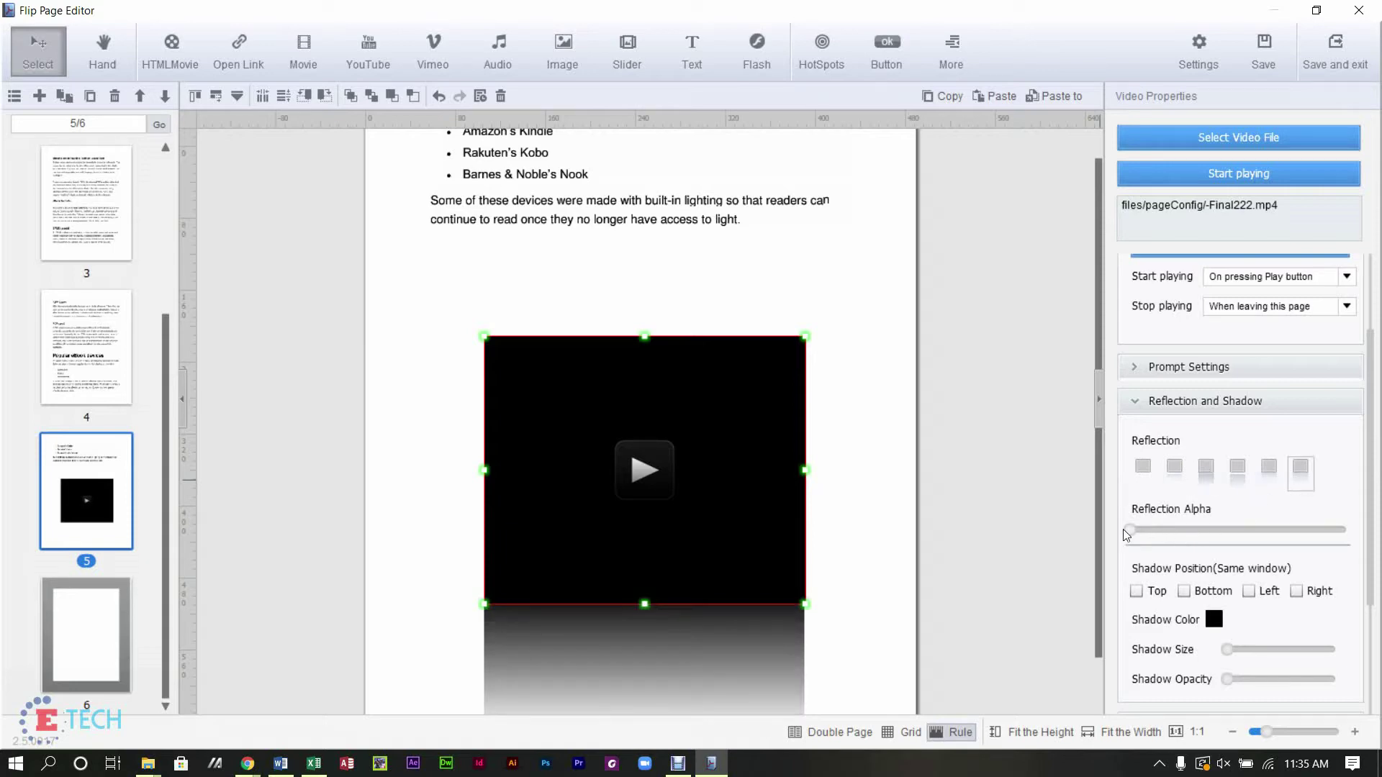
mouse_move(1134, 539)
left_mouse_down()
mouse_move(1234, 542)
mouse_move(1139, 537)
left_mouse_up()
left_click(1145, 469)
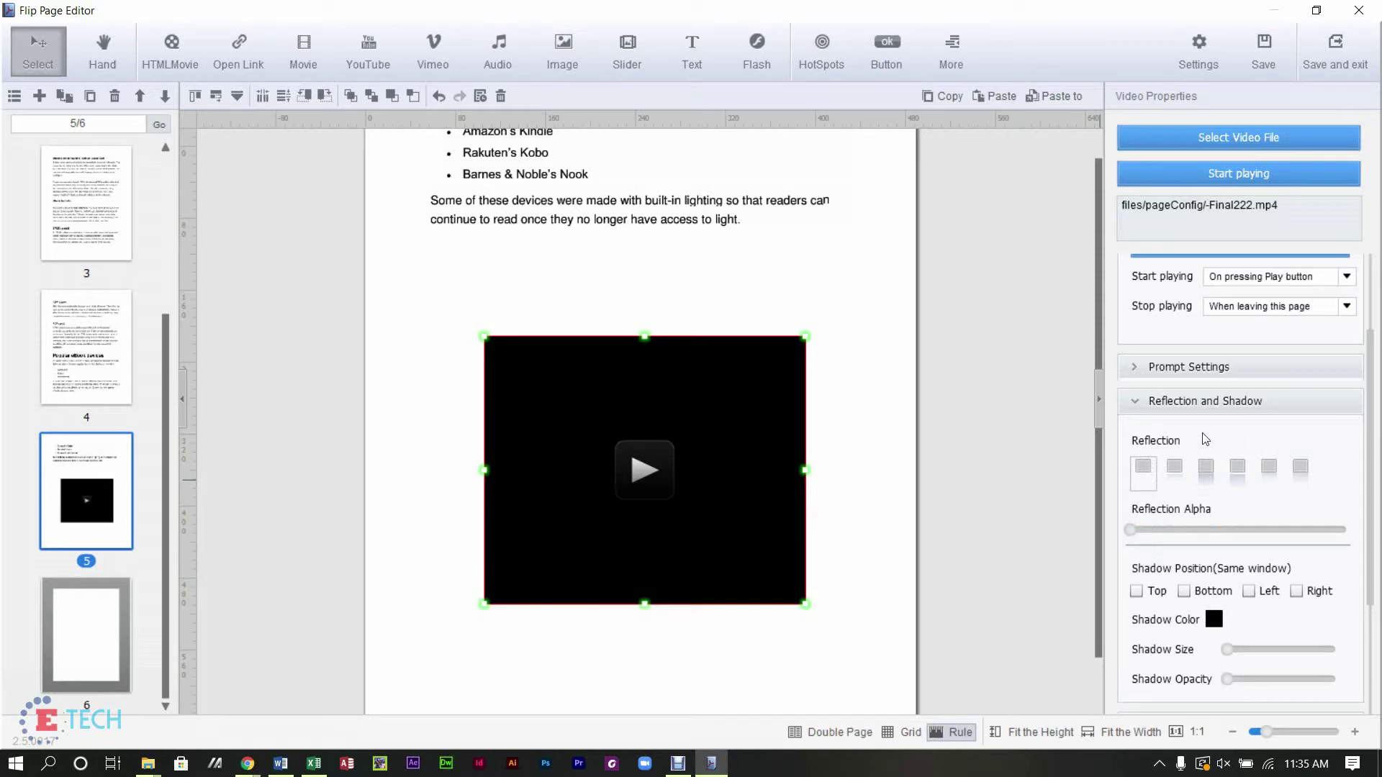
left_click(1133, 367)
left_click(1318, 367)
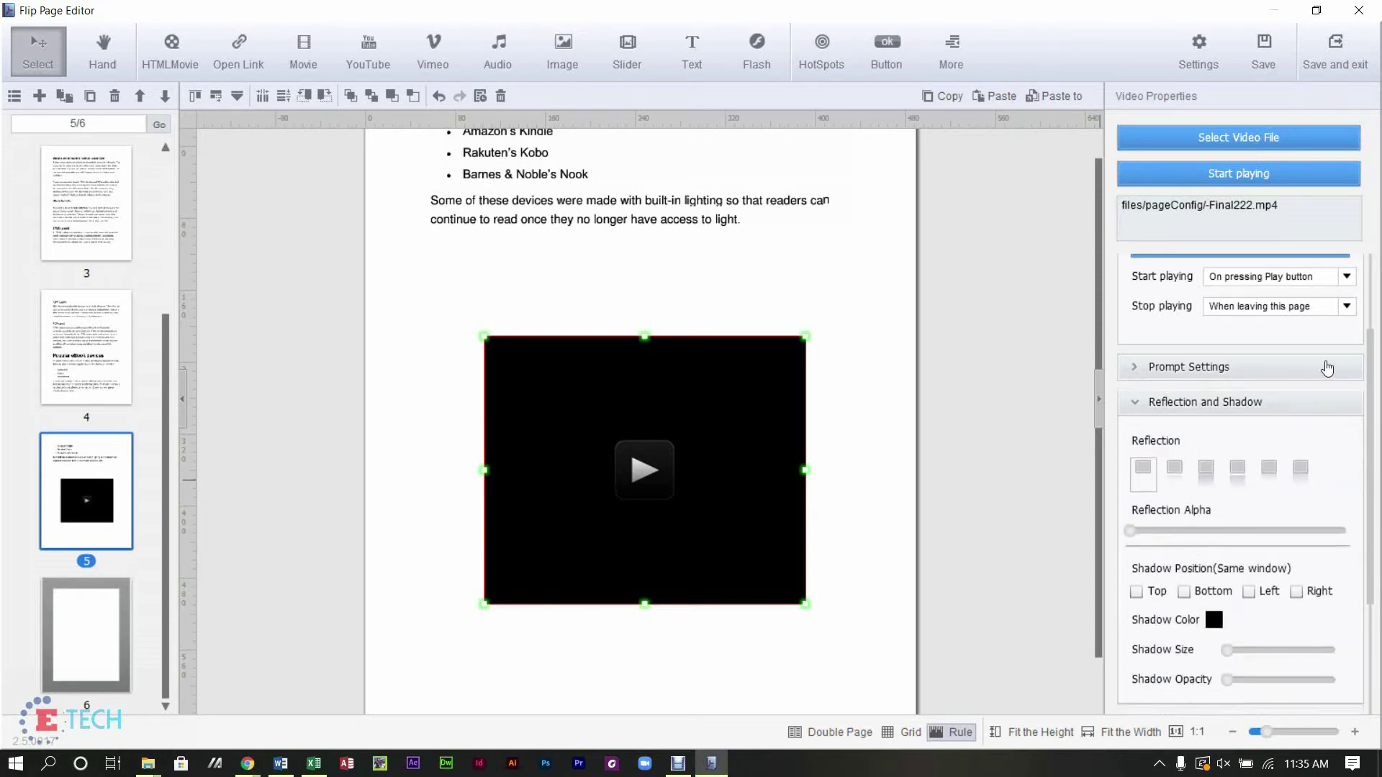
left_click_drag(1369, 375, 1379, 493)
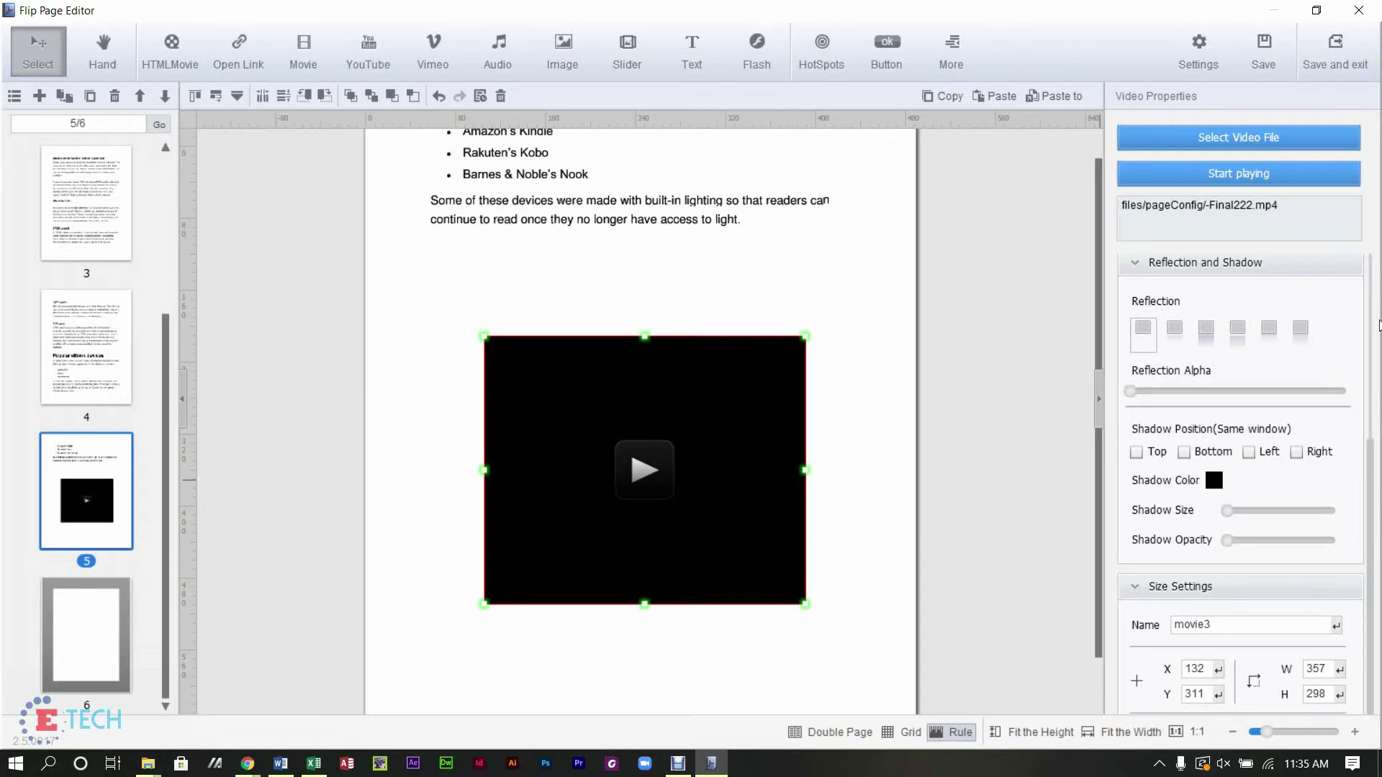
left_click_drag(1373, 466, 1373, 258)
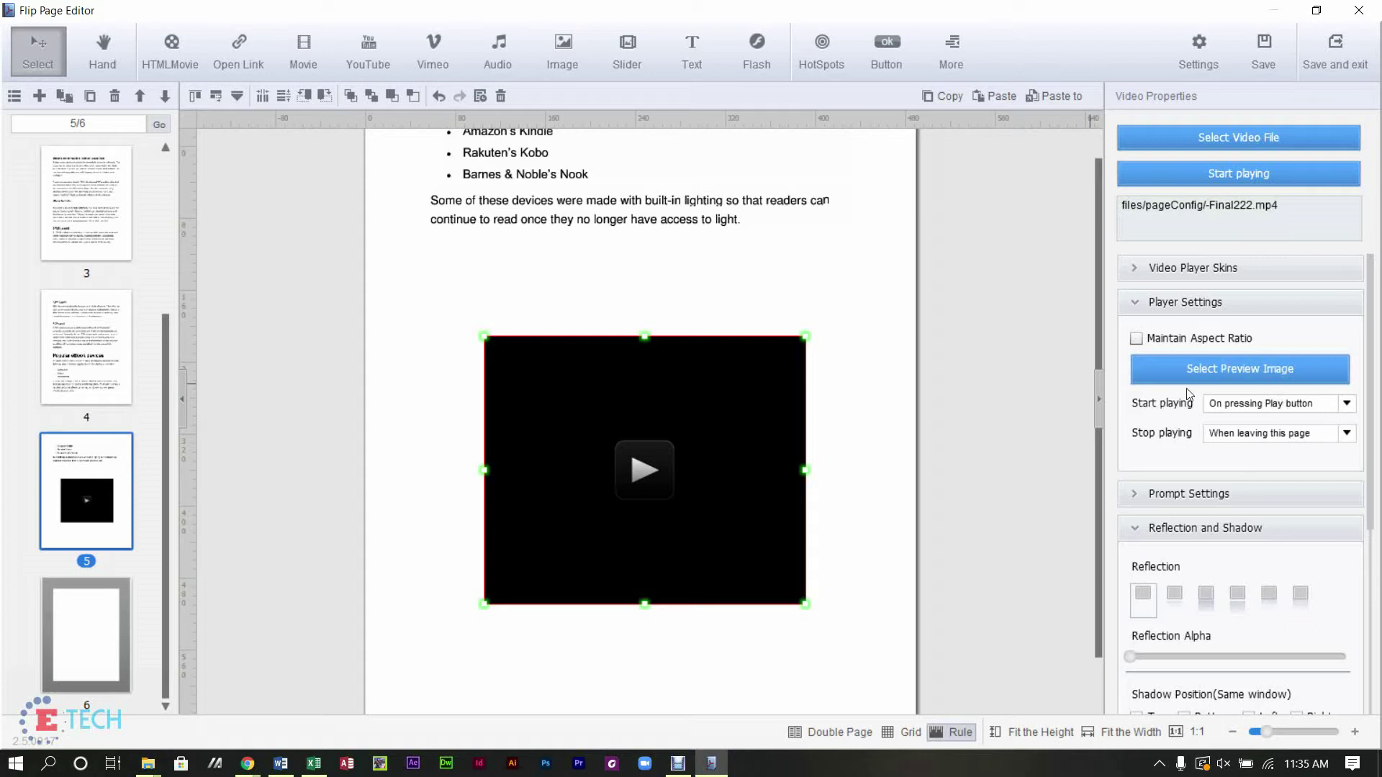
Set the video to start playing when entering this page and save the page changes.
left_click(1345, 405)
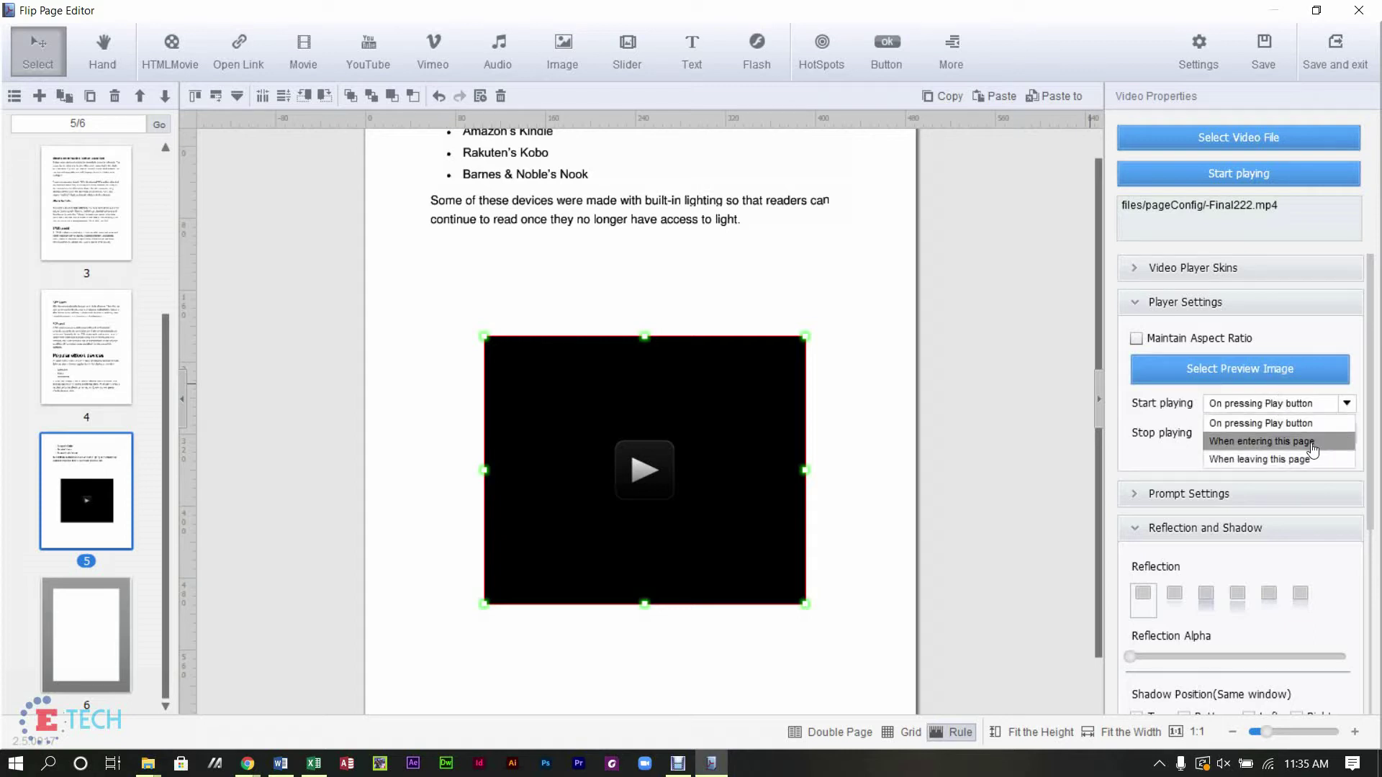
left_click(1313, 442)
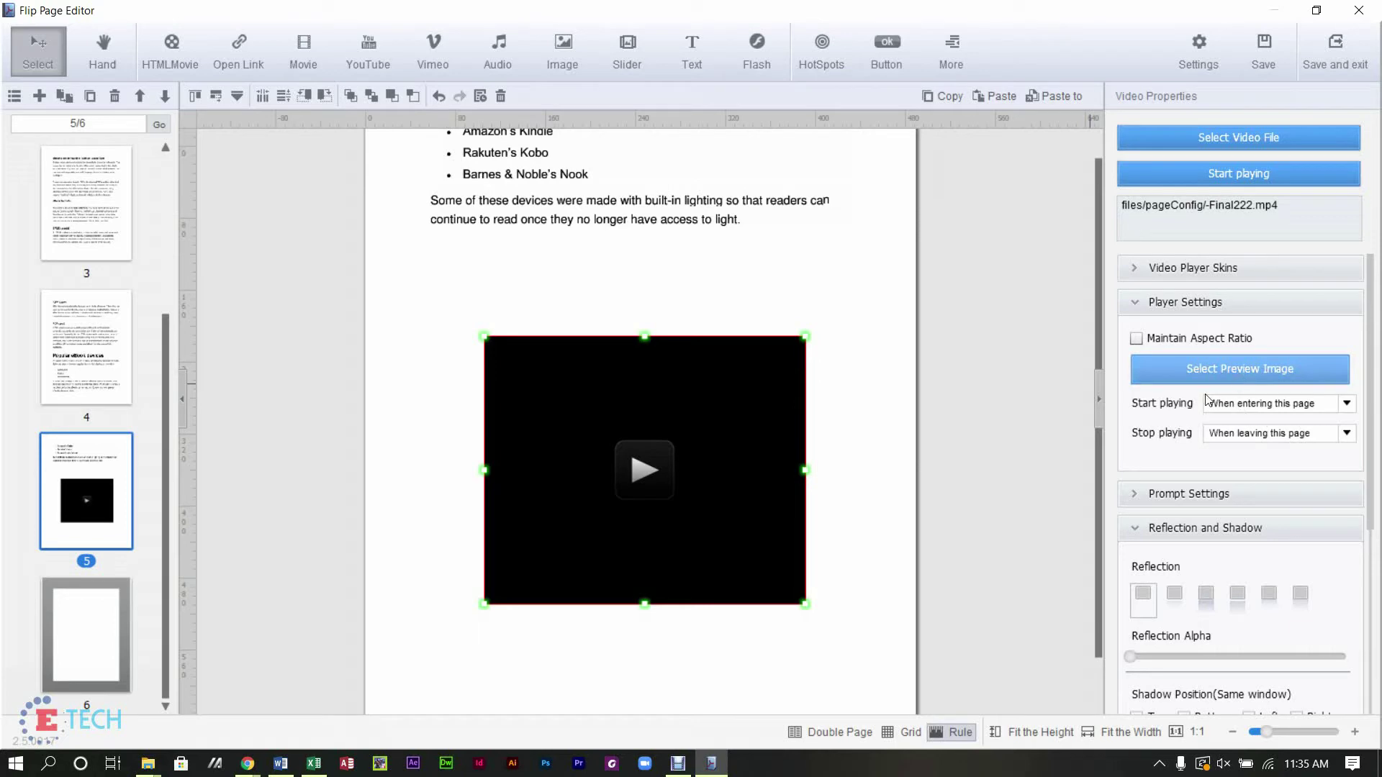
left_click(1274, 63)
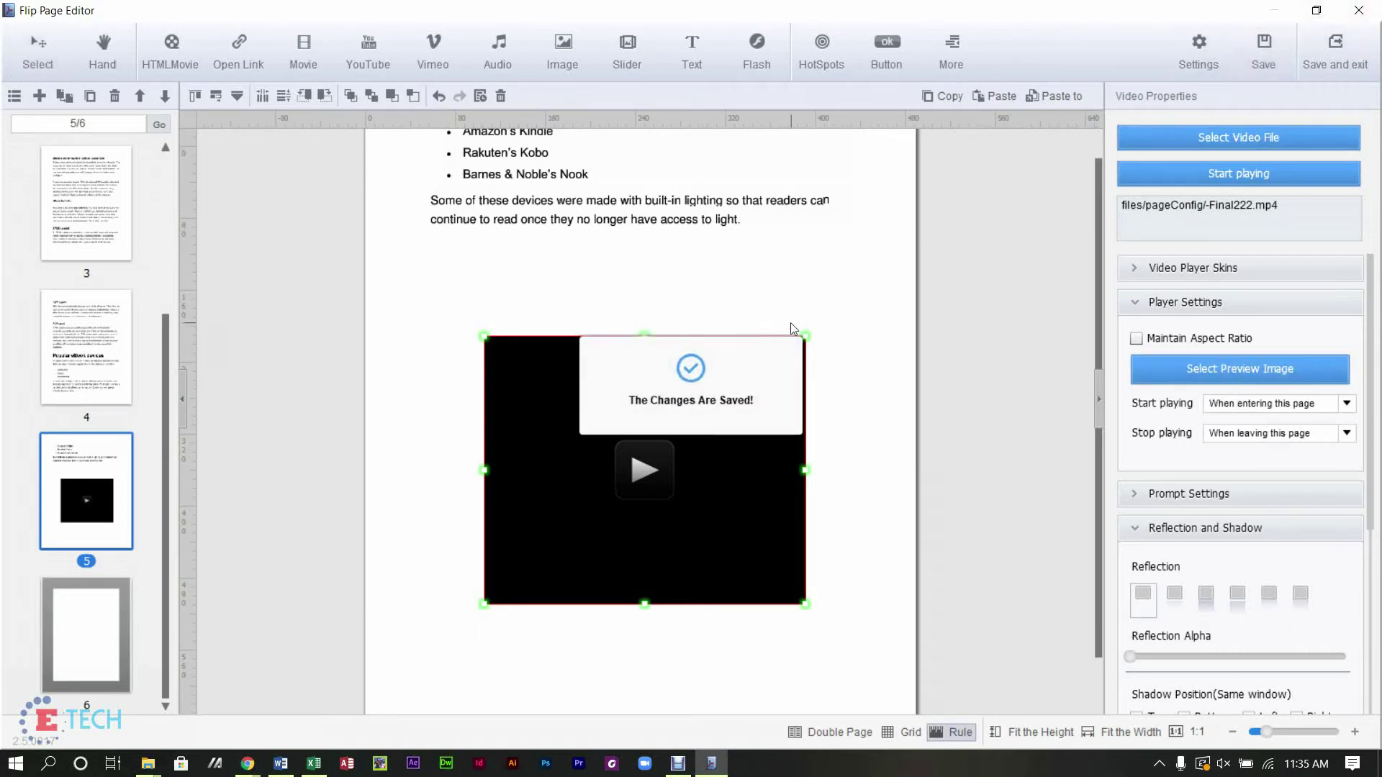
Go to page 2 and add an audio player with the Type 12 skin below the body text.
left_click(853, 318)
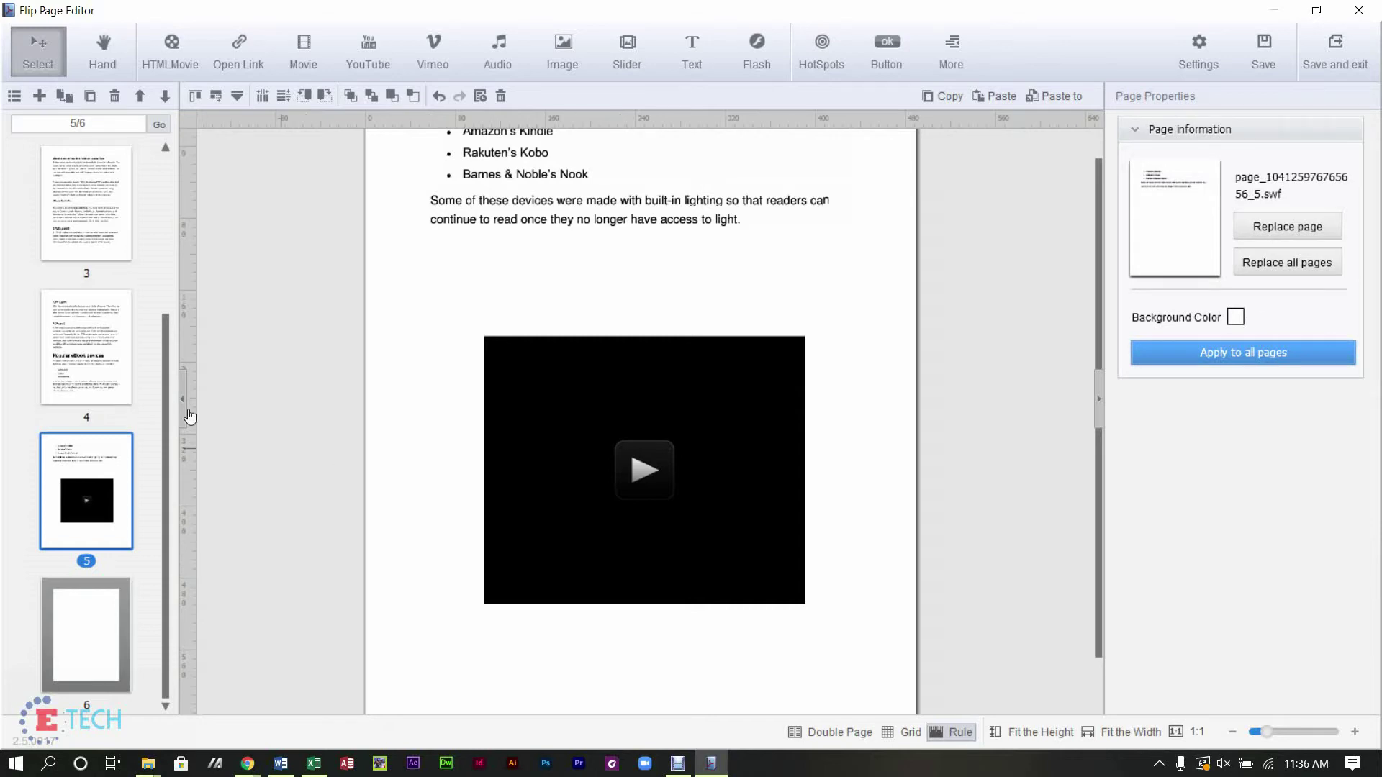
left_click(55, 375)
left_click(84, 241)
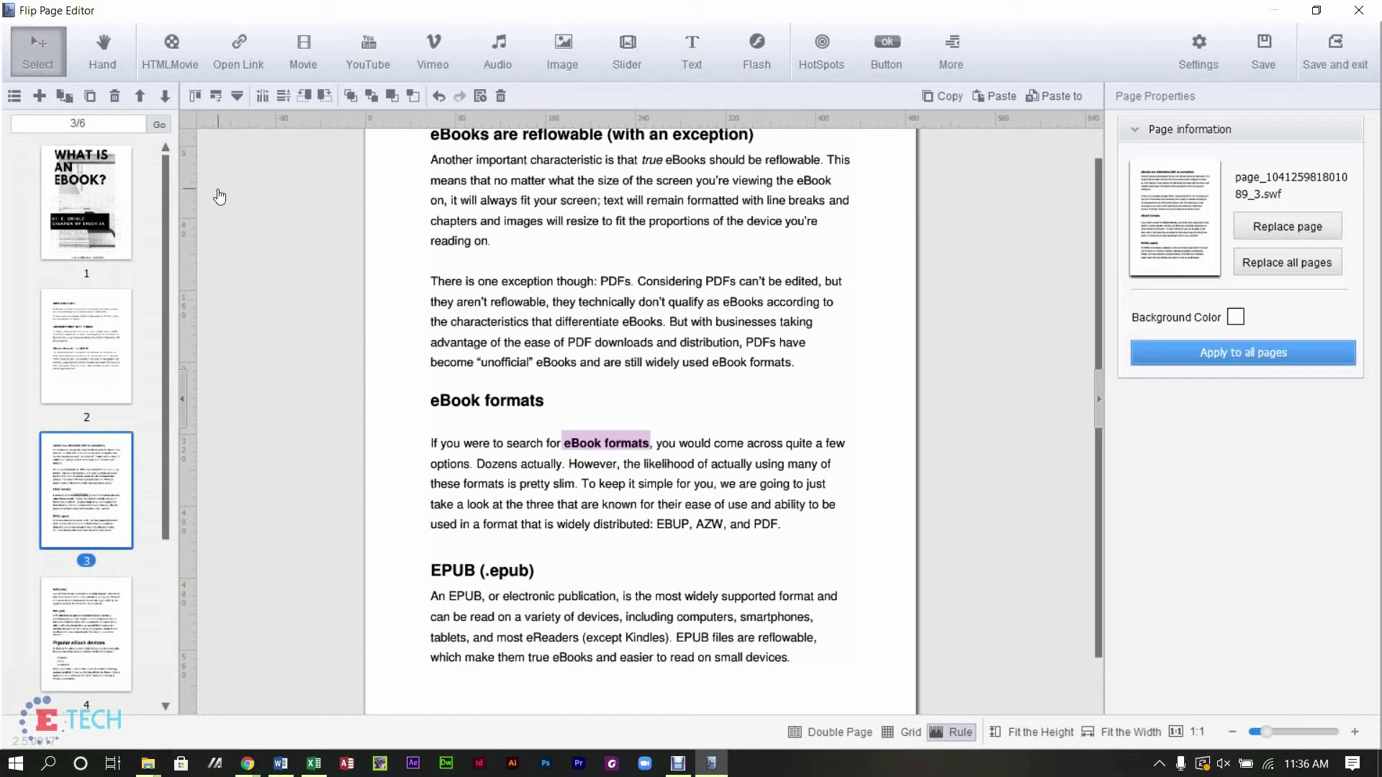
left_click(109, 369)
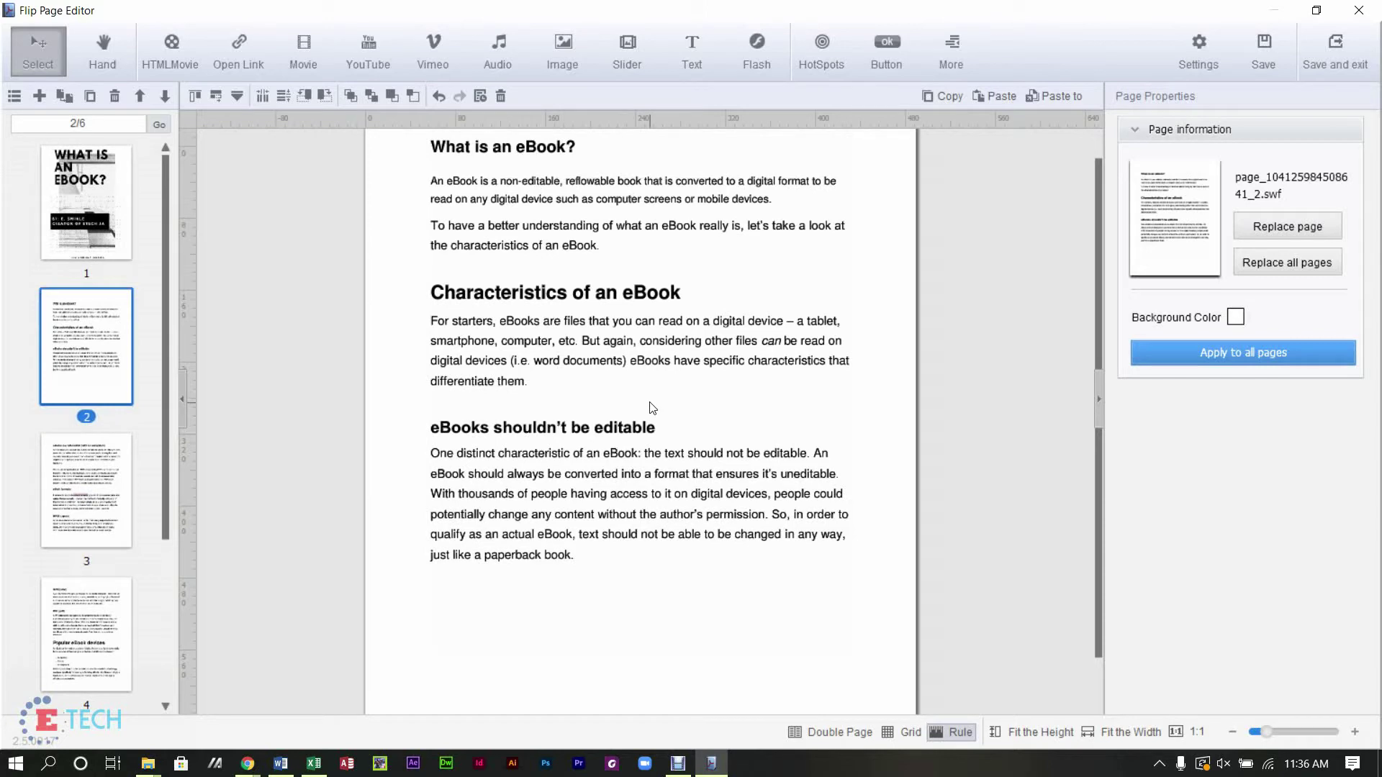
left_click(499, 57)
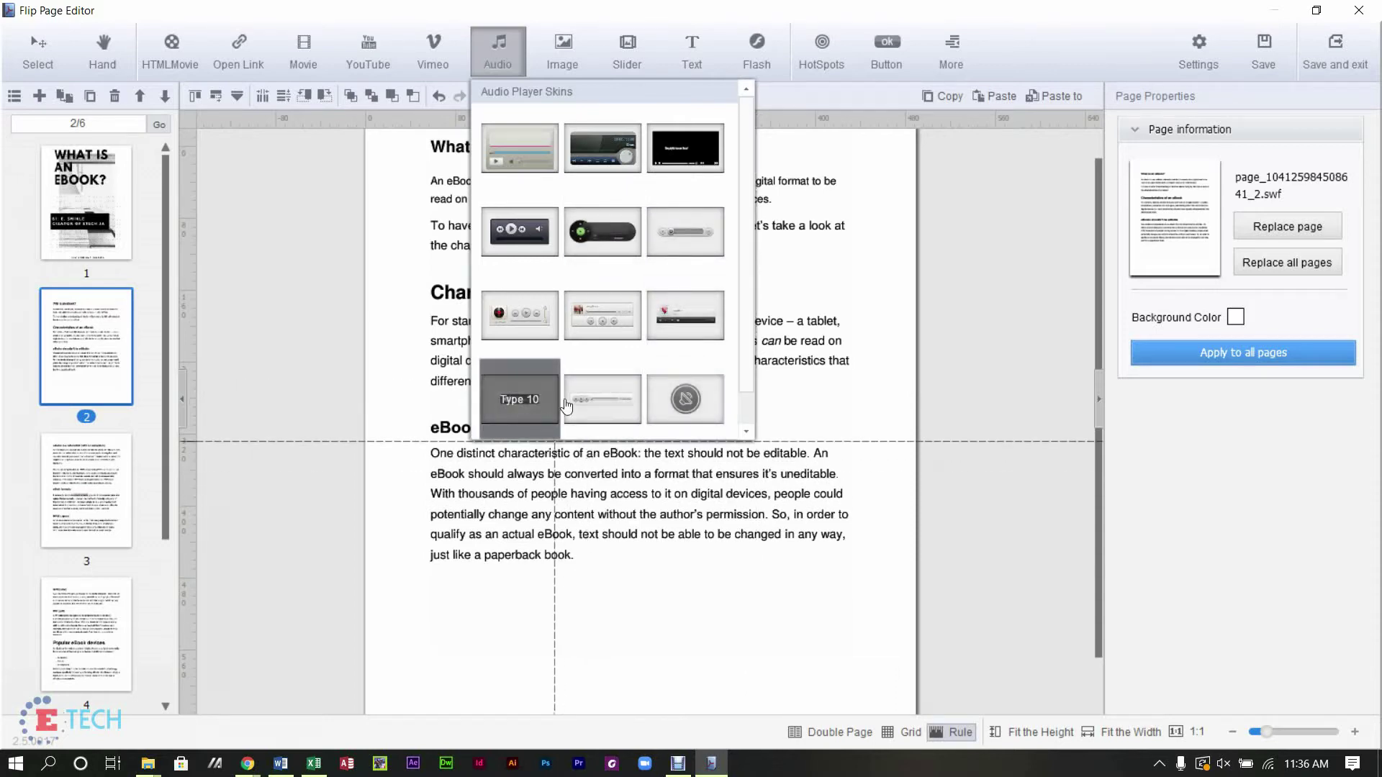
left_click(710, 429)
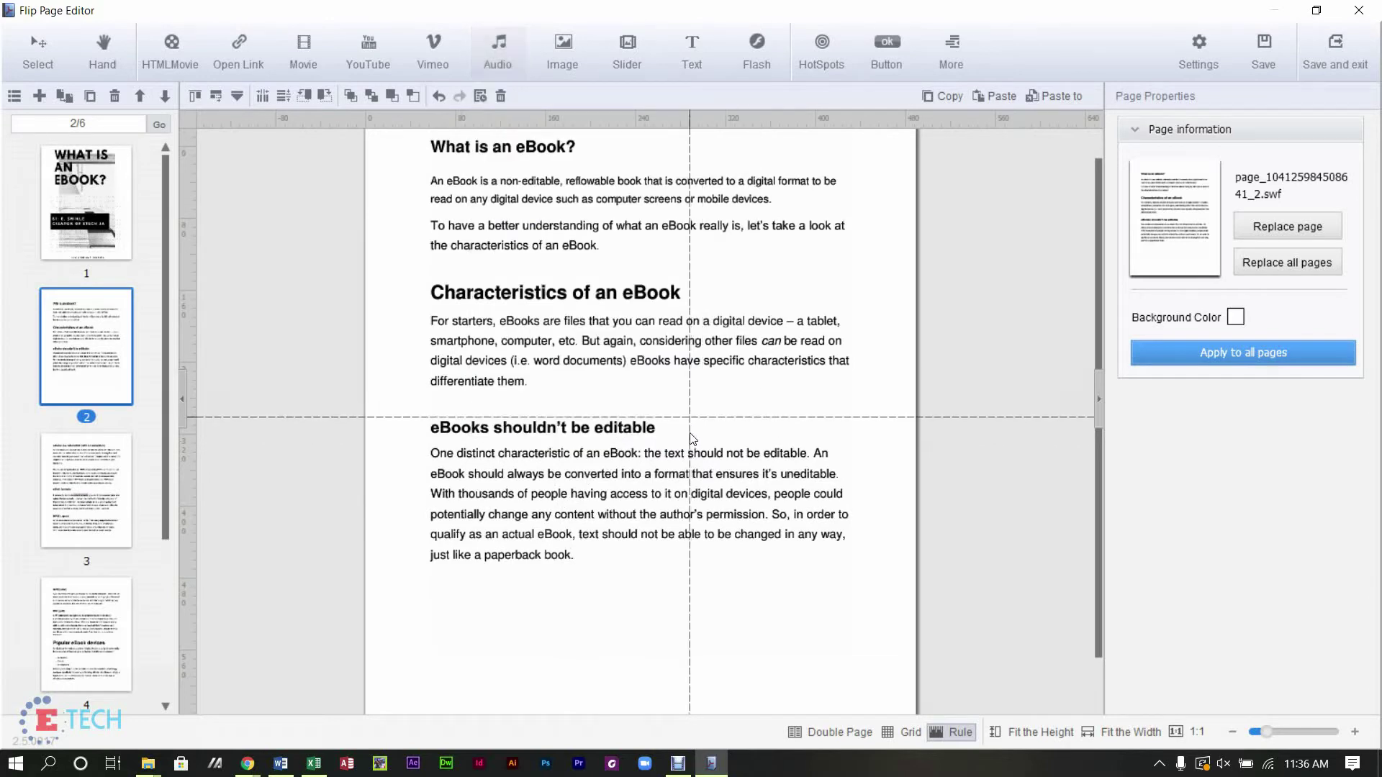
left_click(488, 662)
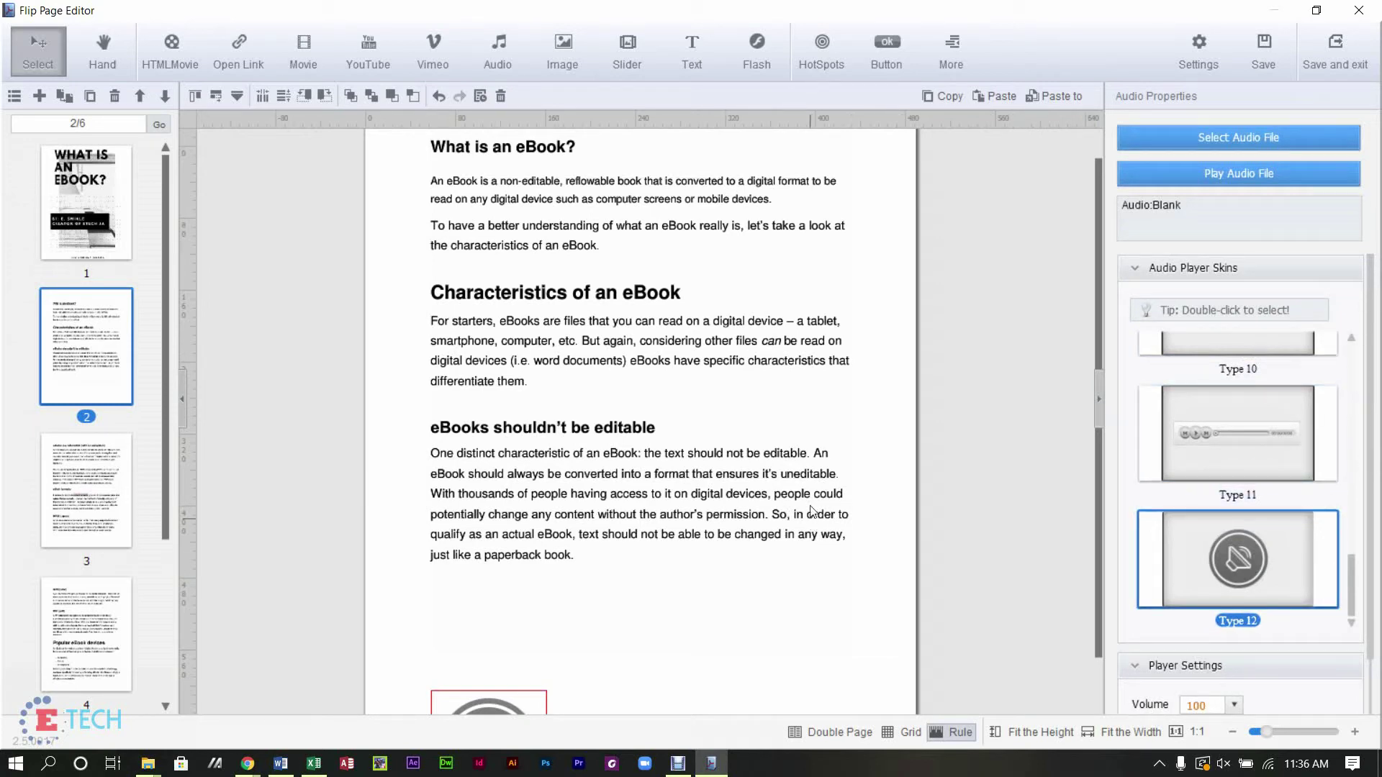
Move the audio player up to sit just under the last paragraph on page 2.
scroll(146, 409, "down", 1)
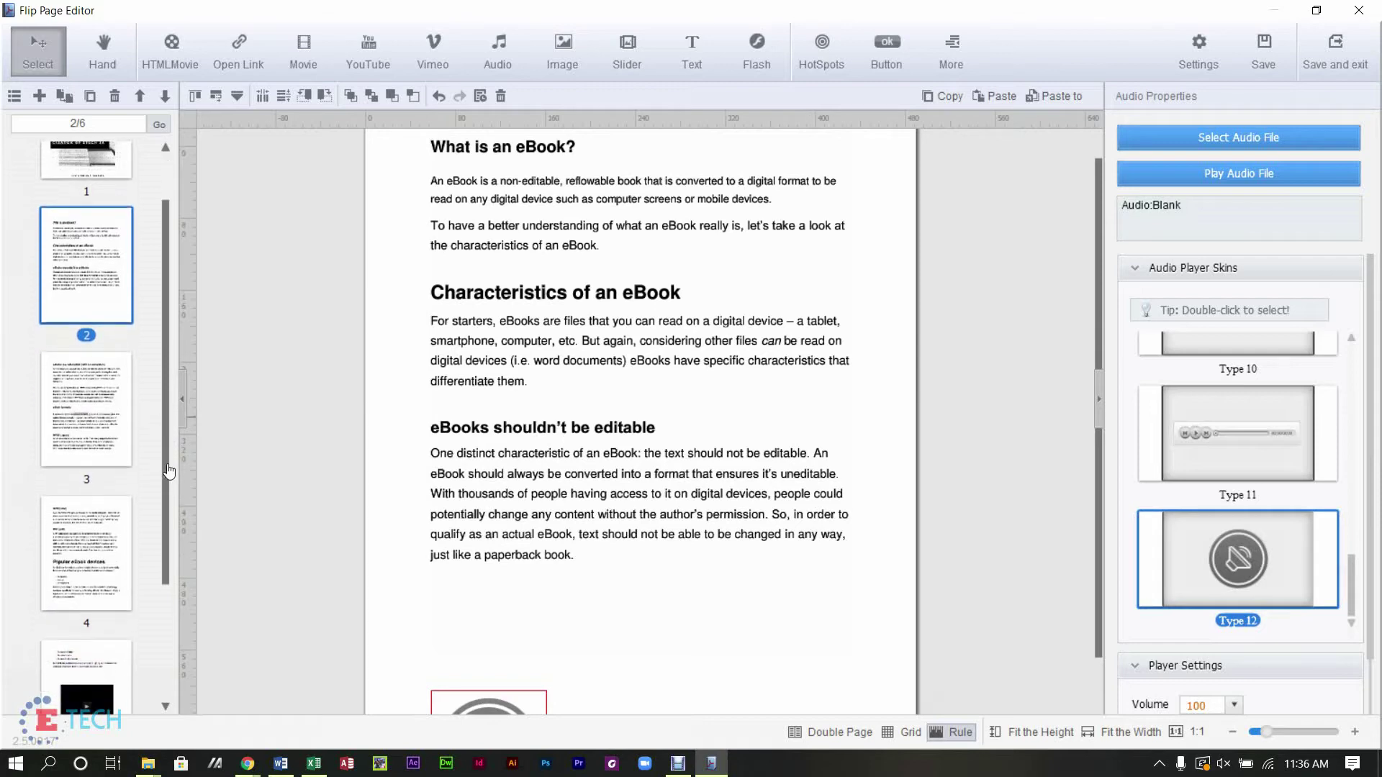
left_click_drag(1100, 509, 1094, 594)
left_click_drag(508, 647, 524, 542)
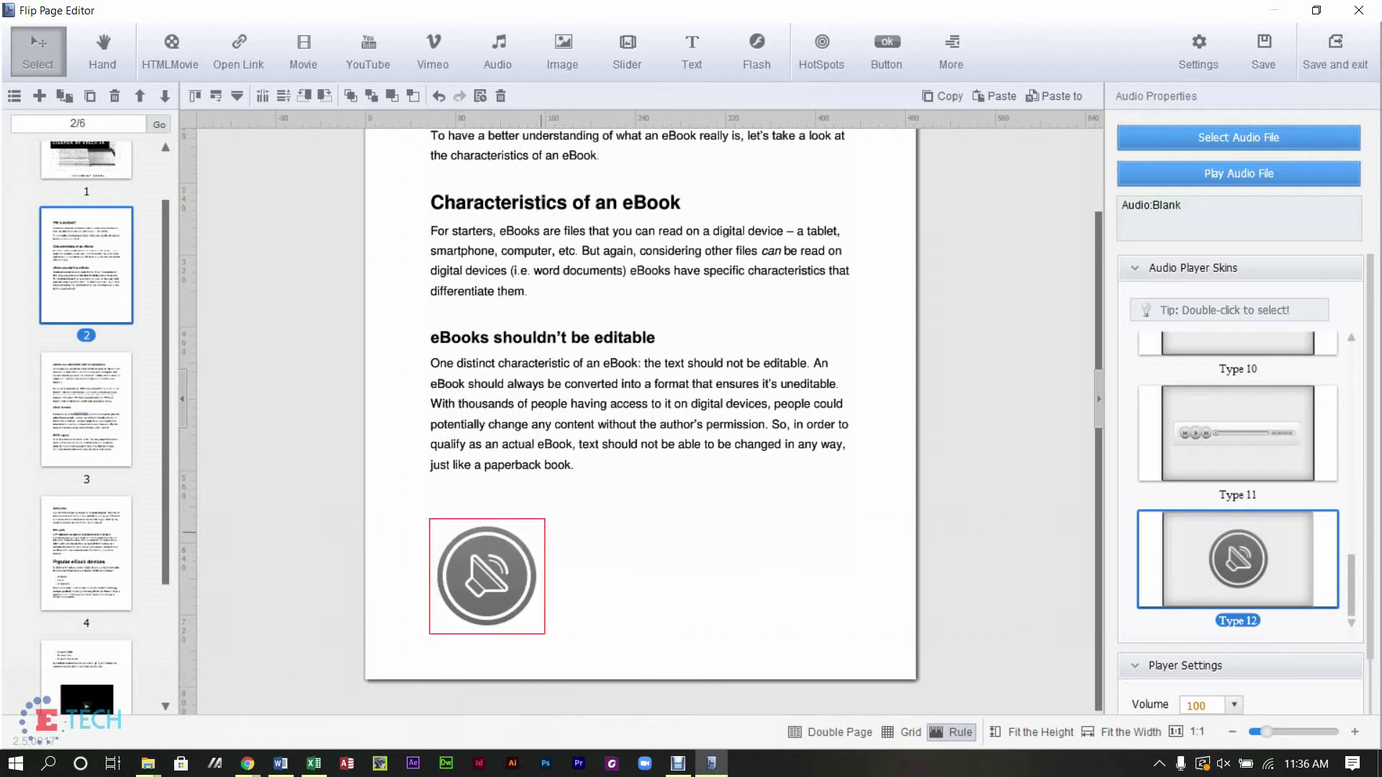
Choose a local file as the player's audio source and browse to the Sound Tracks folder inside AE Templat on the F: drive.
left_click(1230, 137)
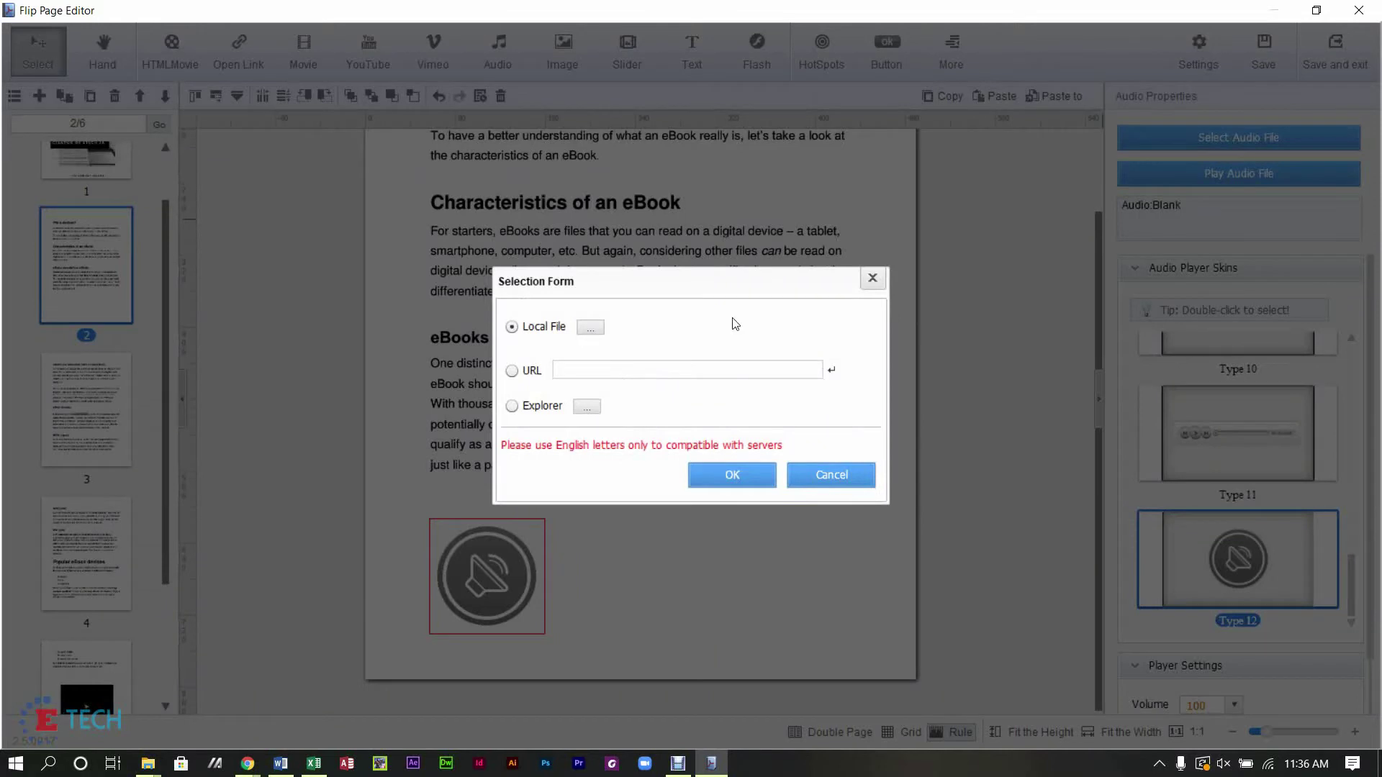
left_click(590, 328)
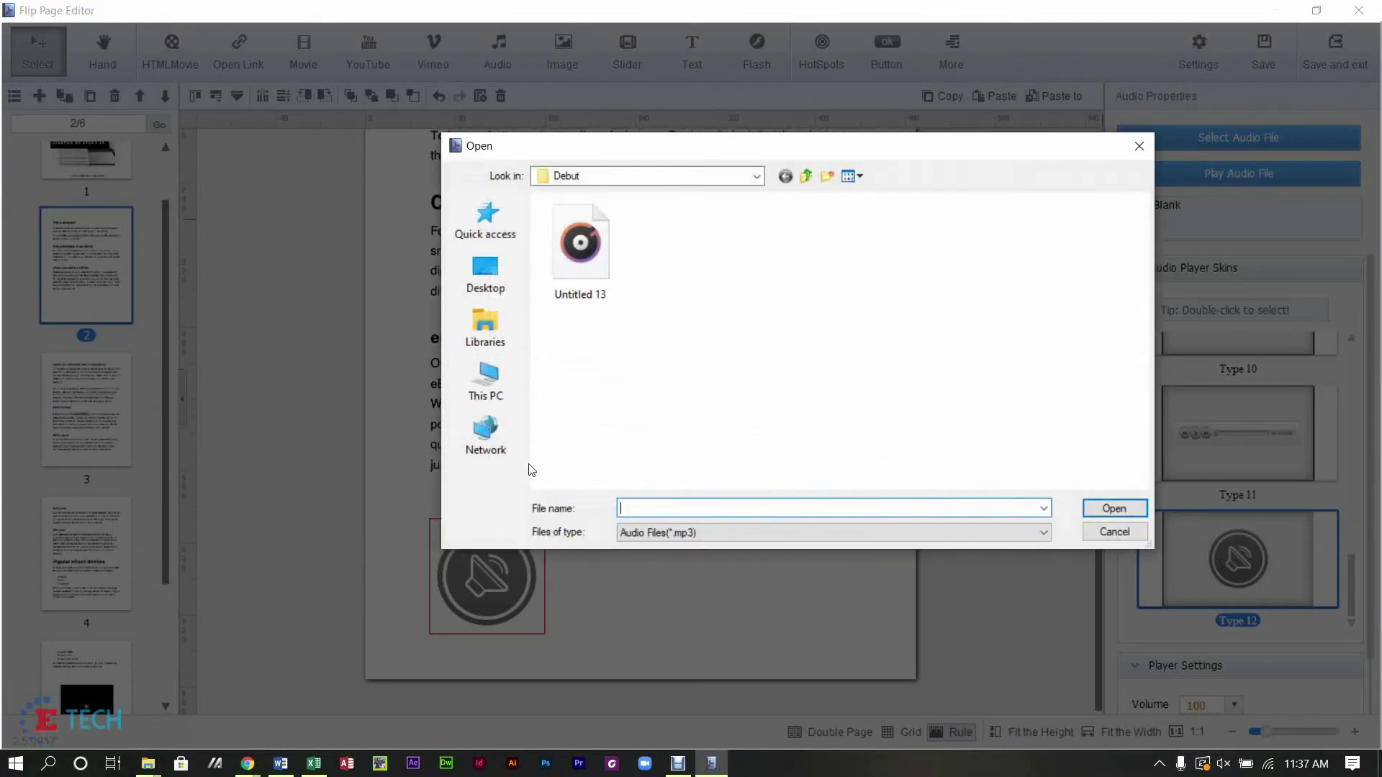
left_click(480, 332)
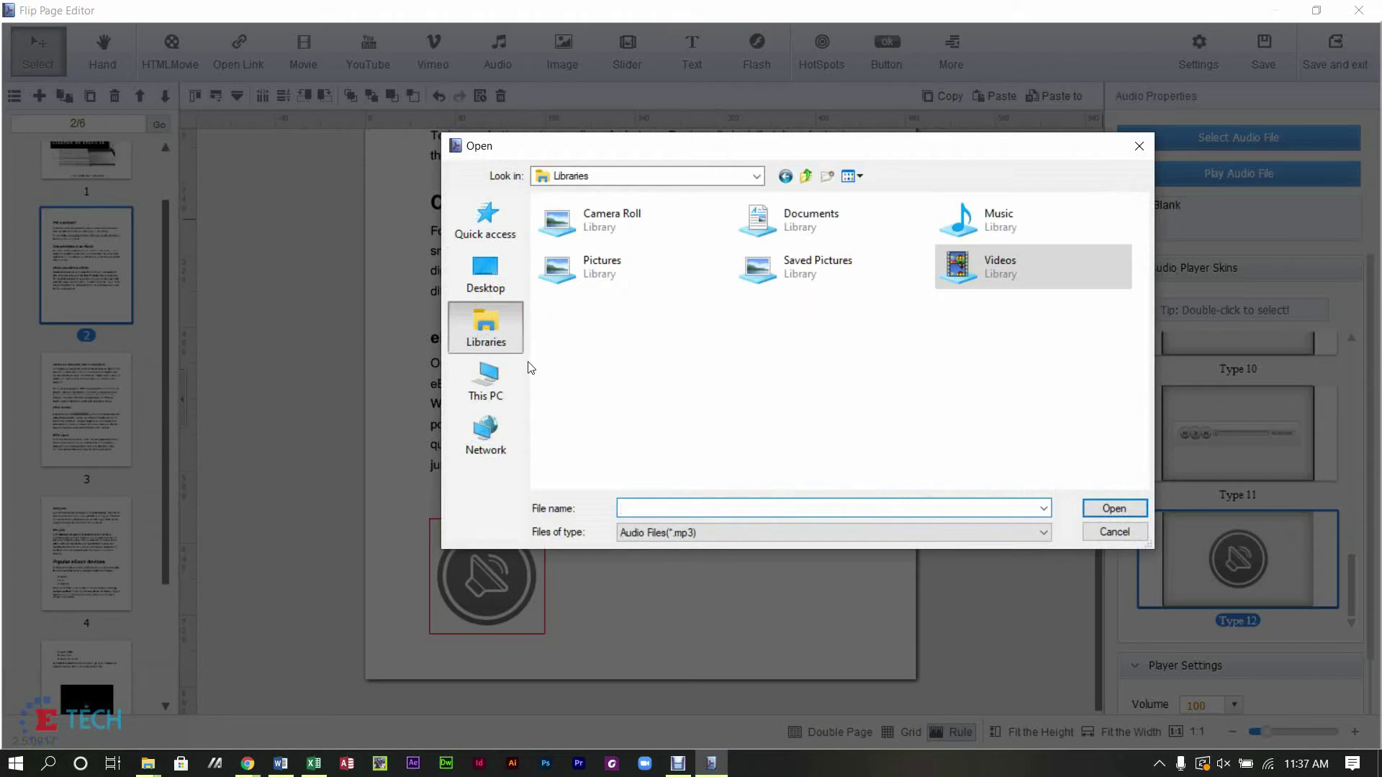
left_click(501, 377)
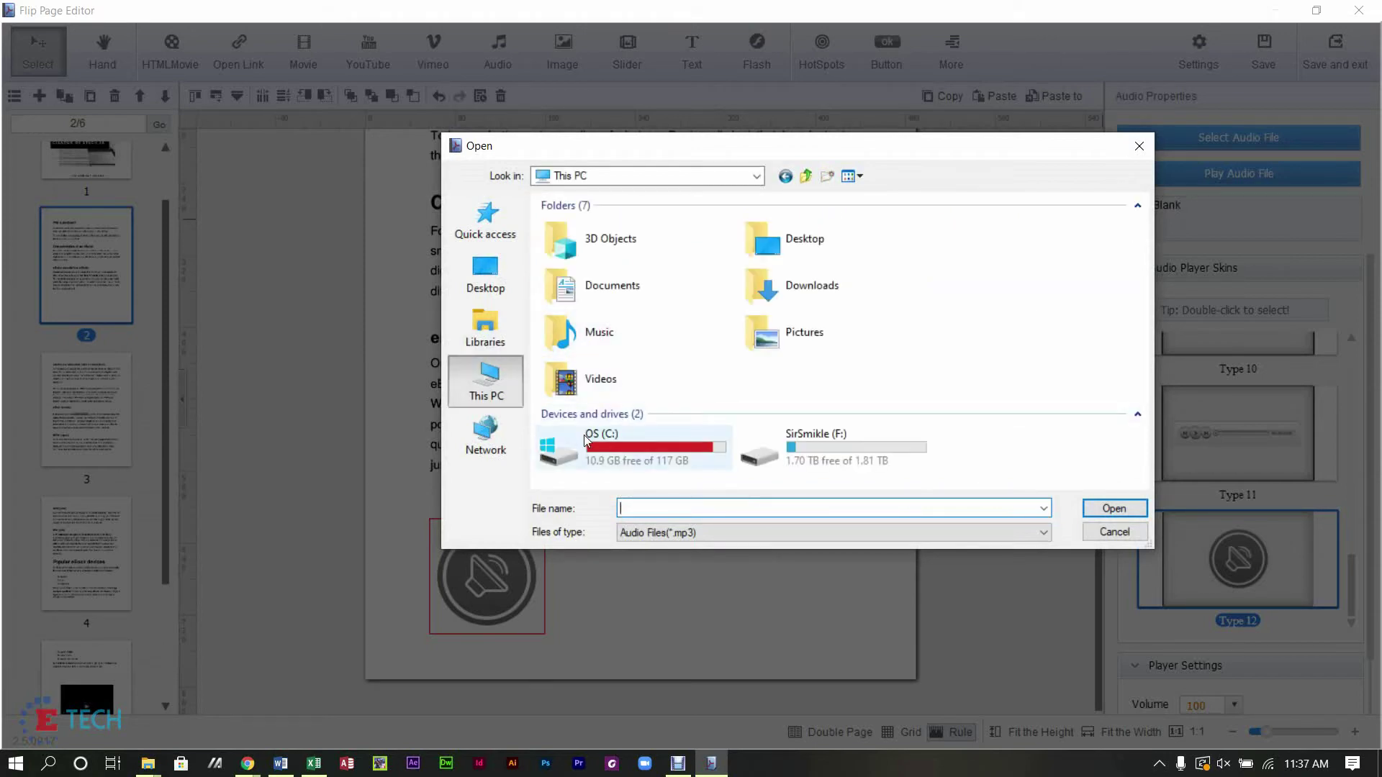
double_click(810, 455)
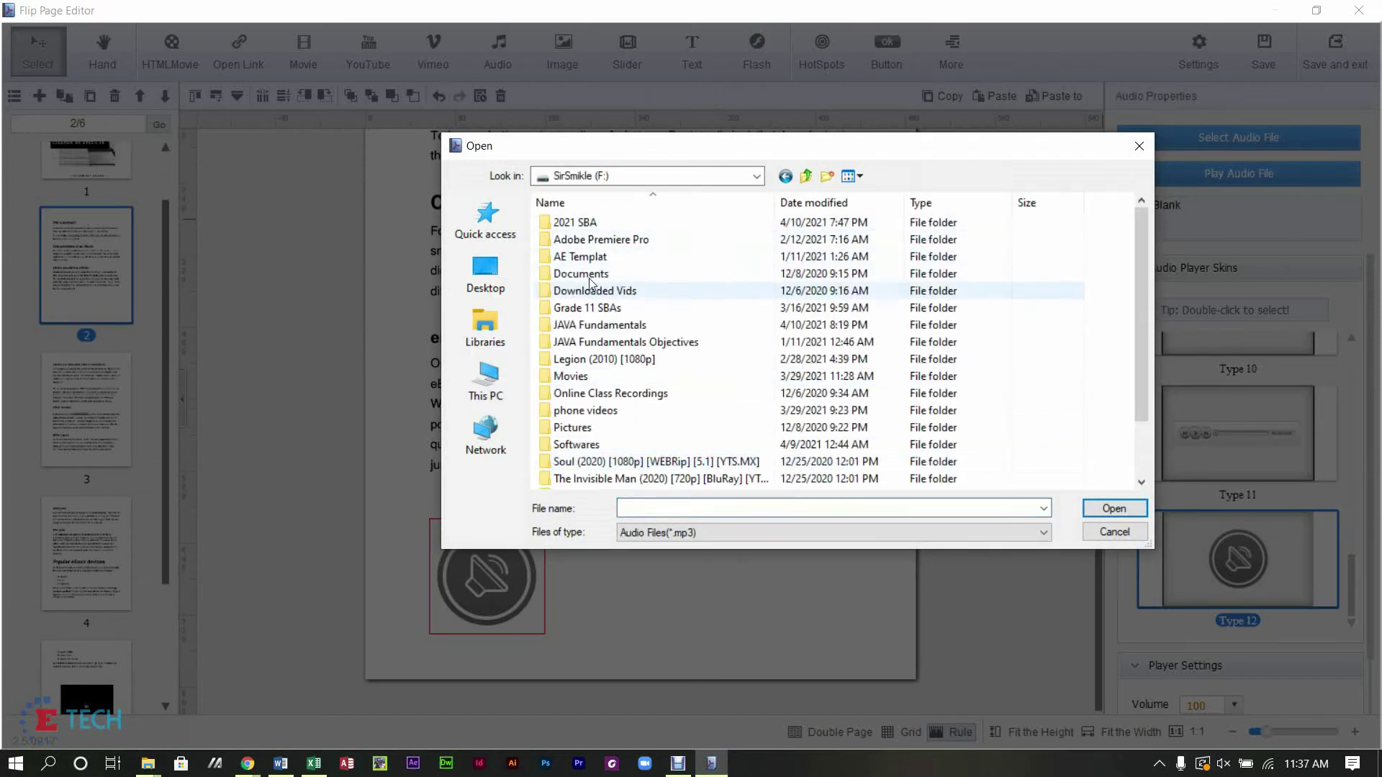
double_click(584, 257)
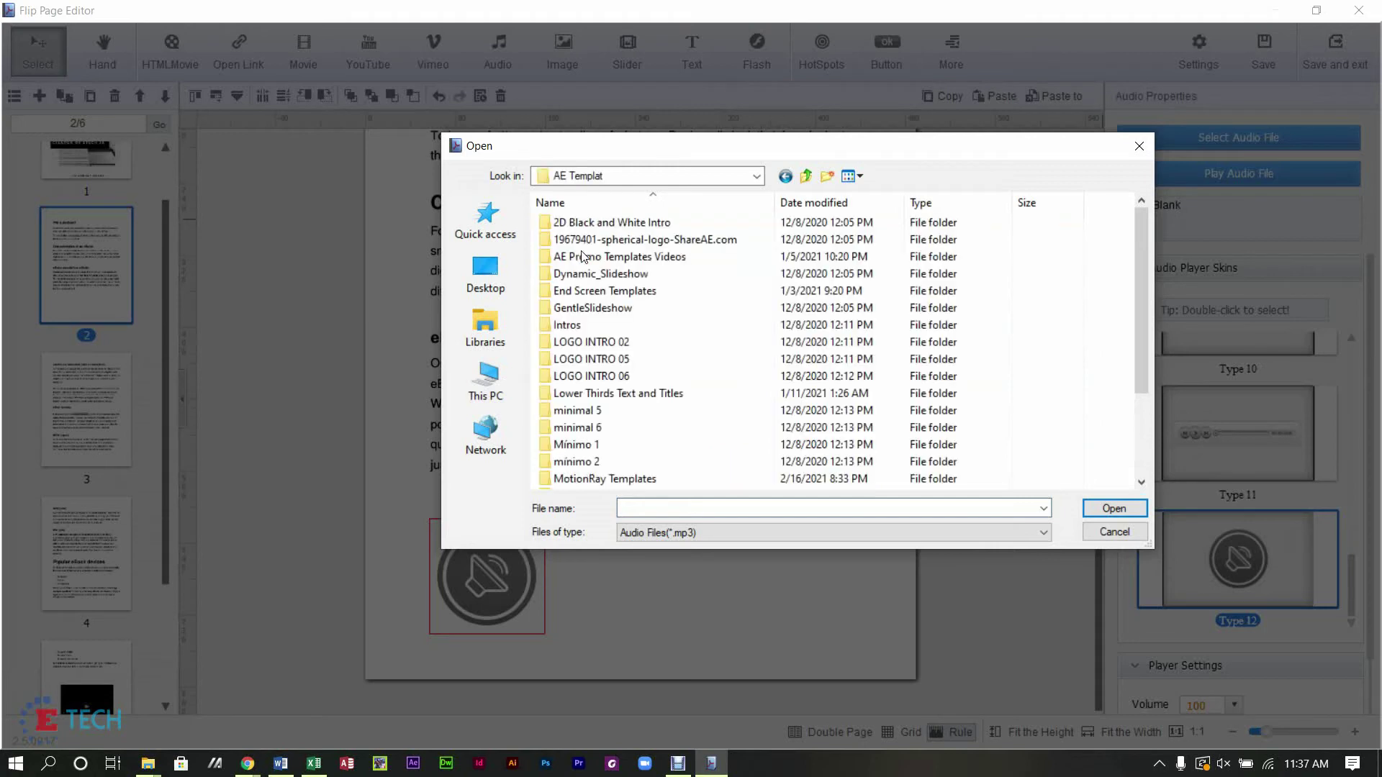
left_click(579, 325)
left_click(601, 411)
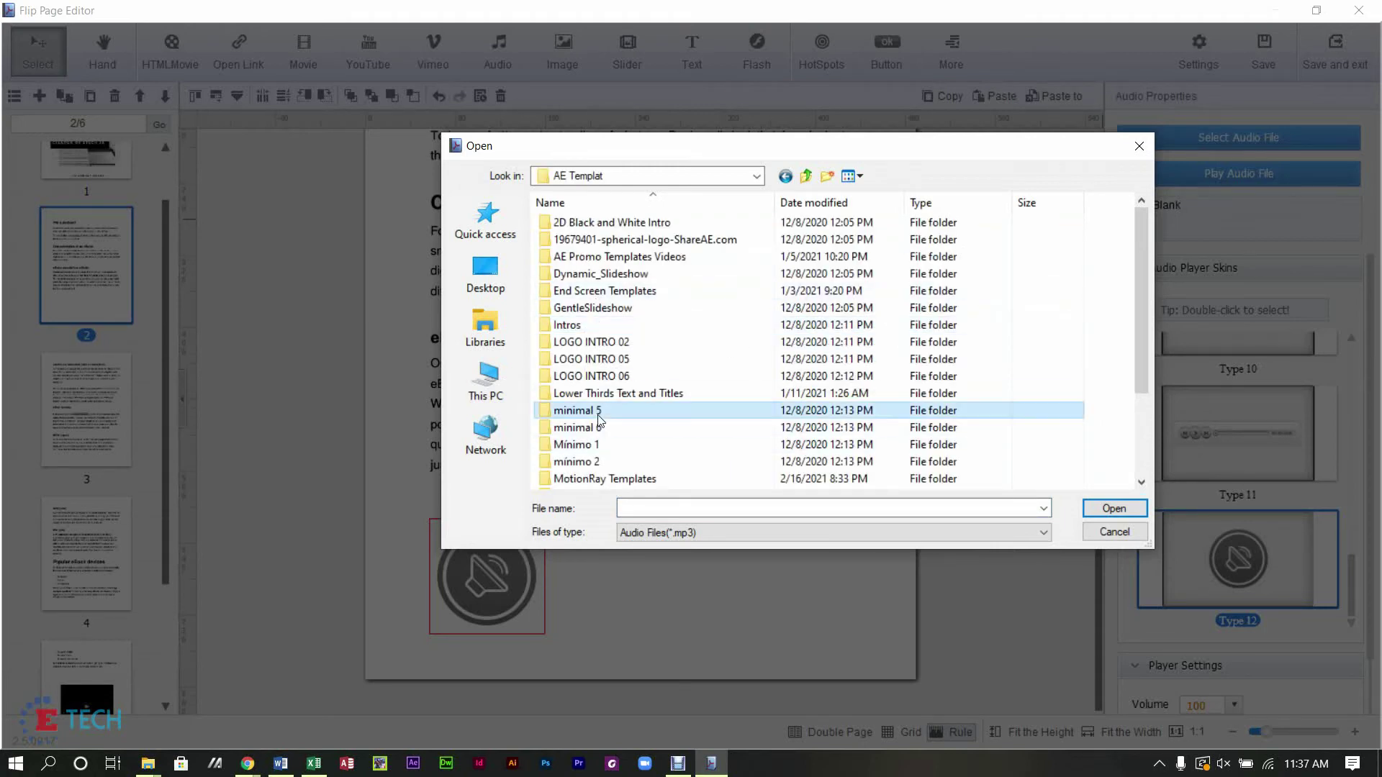
scroll(599, 417, "down", 3)
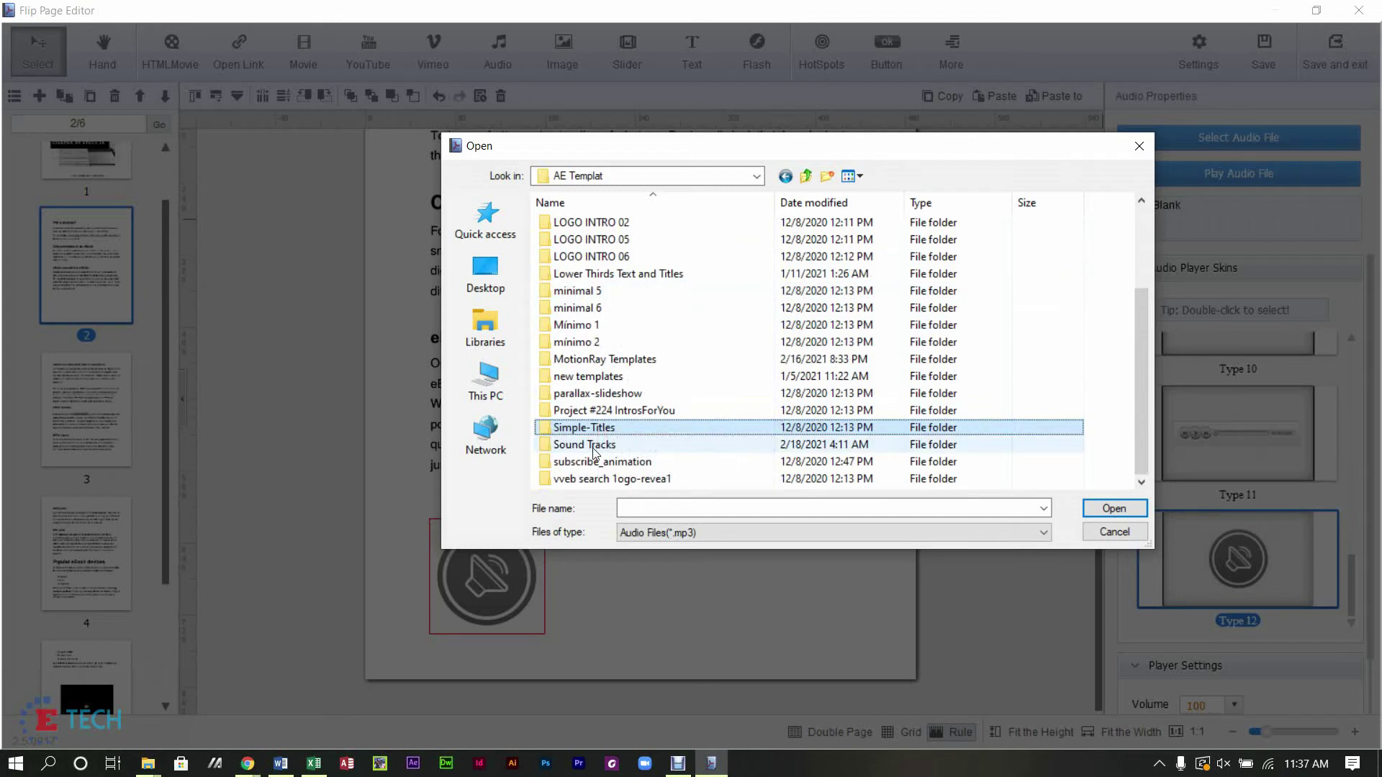
left_click(594, 446)
double_click(594, 447)
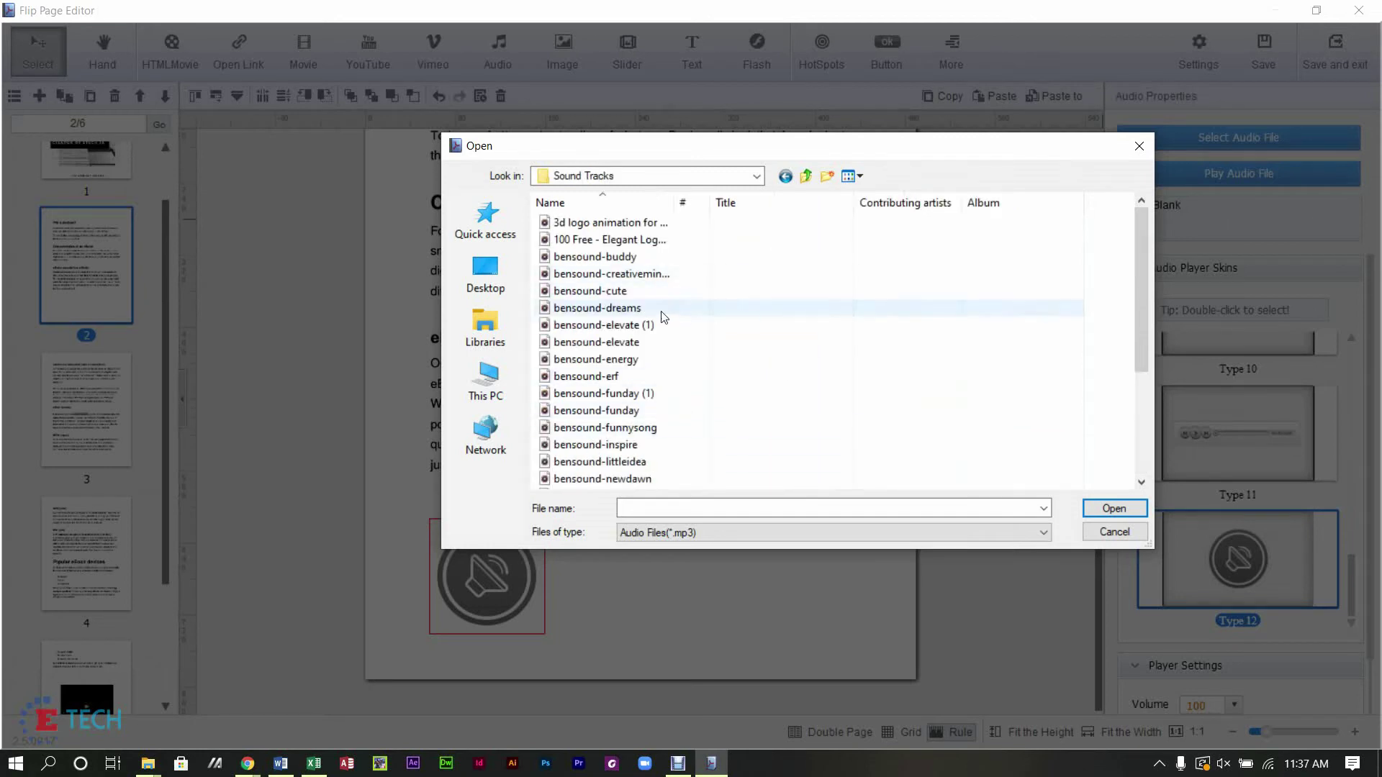
Load the bensound-inspire track into the audio player.
left_click_drag(1143, 290, 1172, 292)
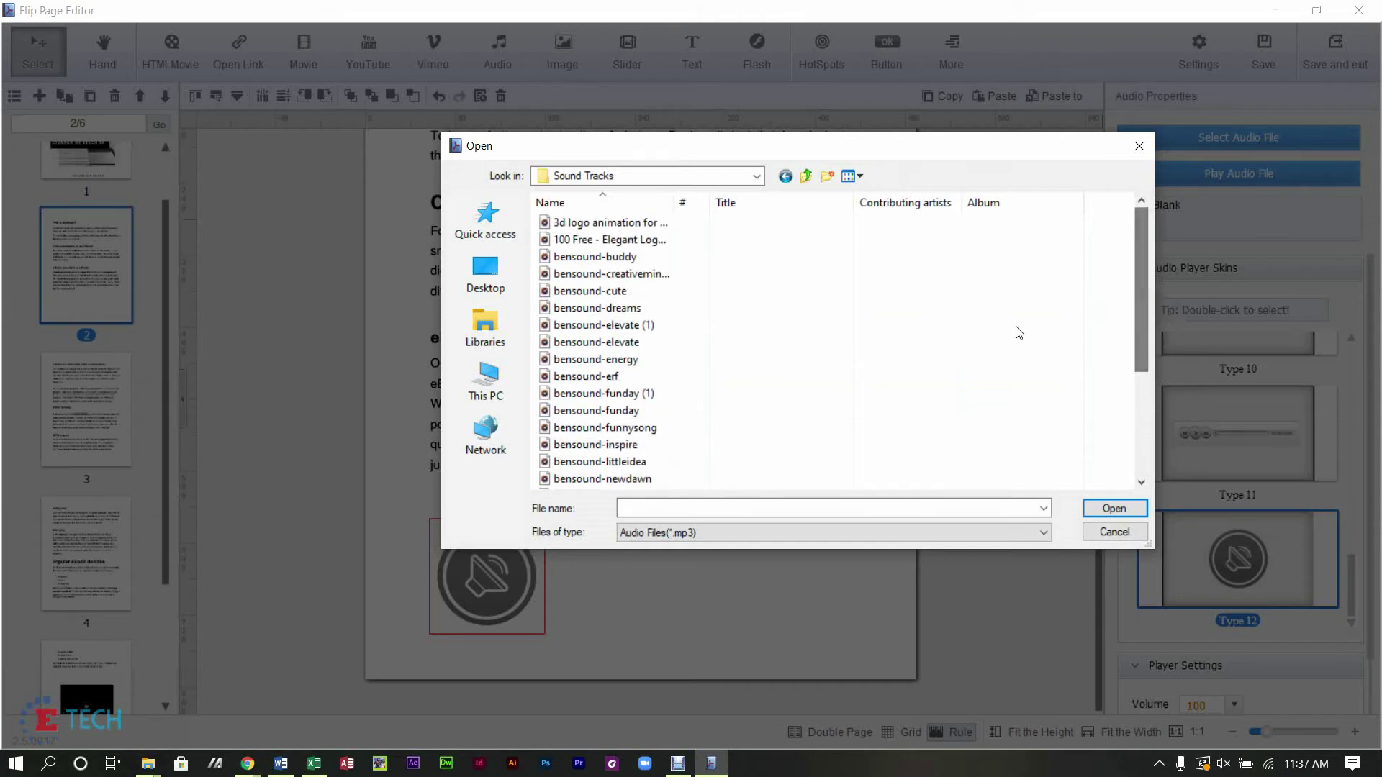
left_click(623, 343)
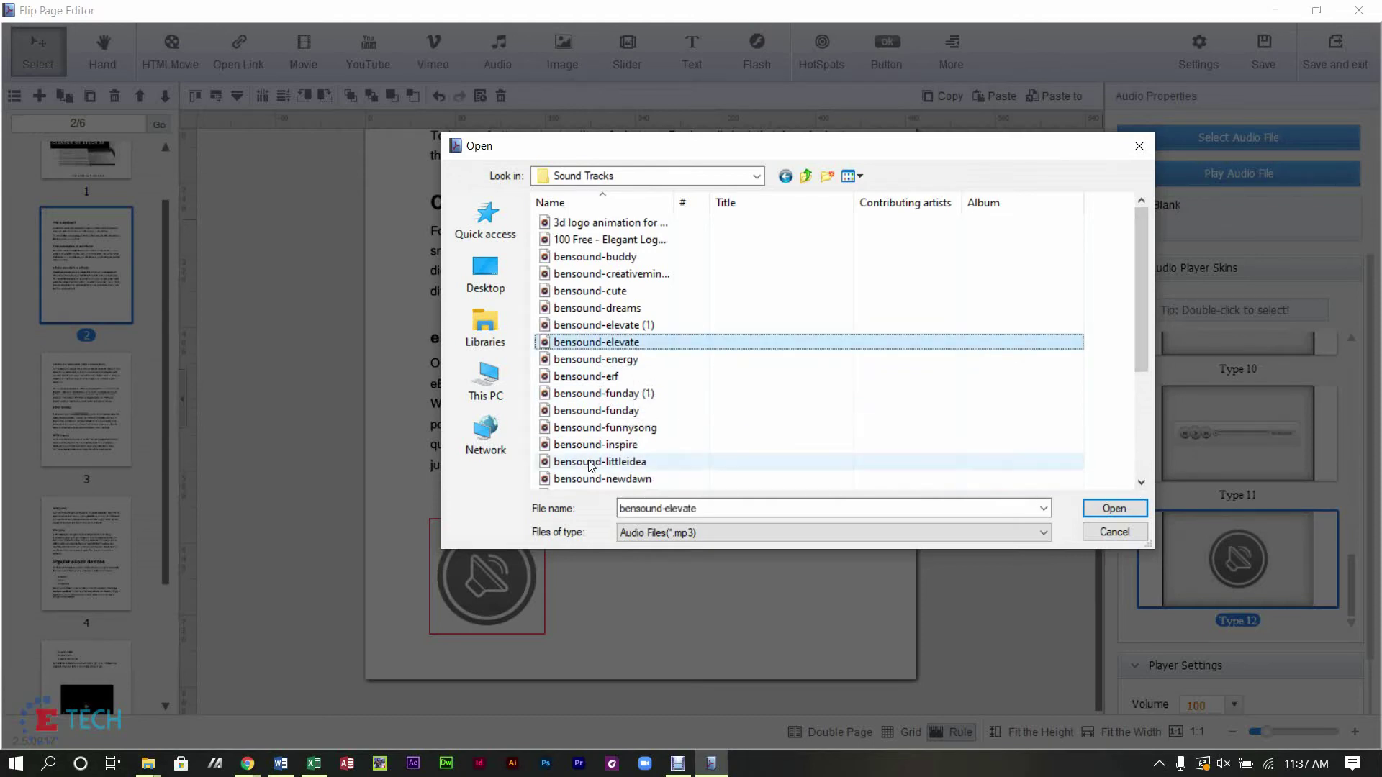
left_click(621, 445)
left_click(1114, 509)
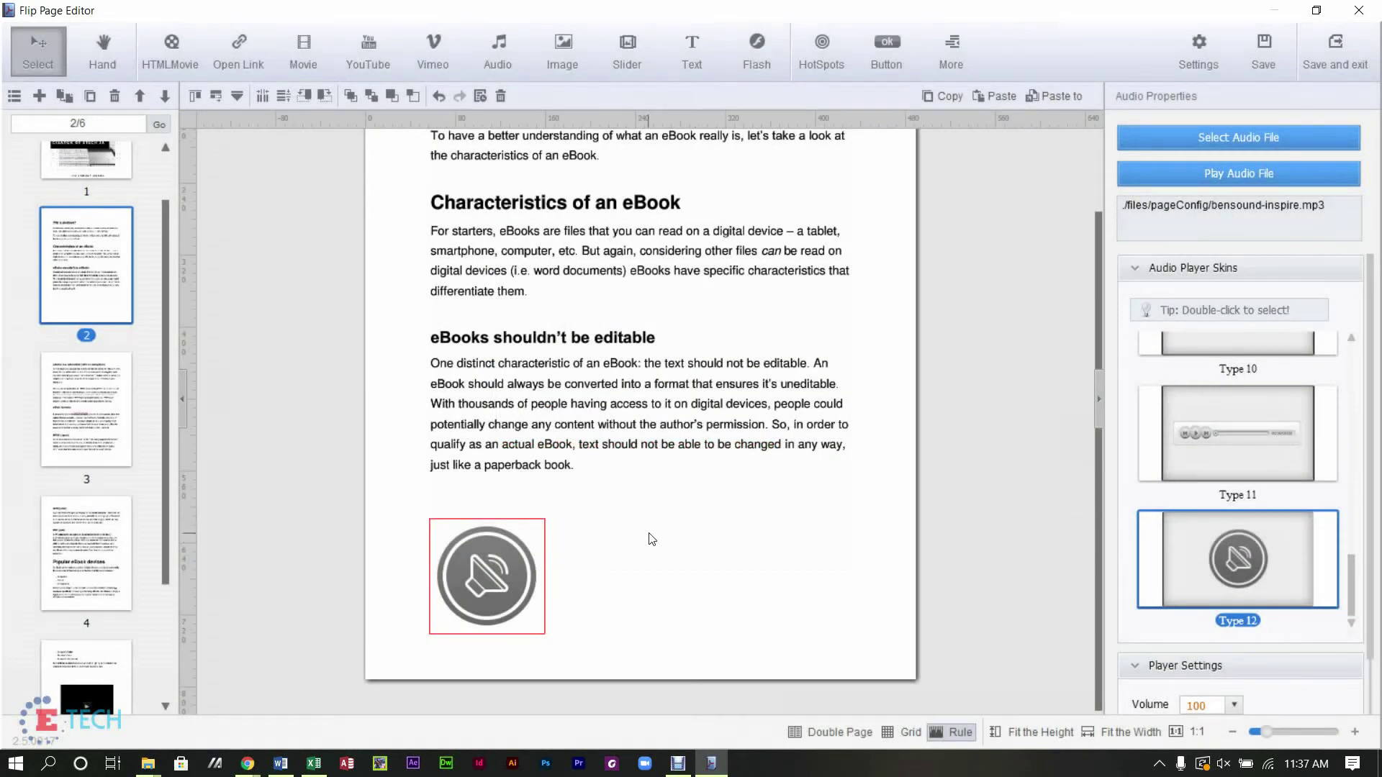
Play the loaded audio file as a preview and save the page changes.
left_click(1294, 180)
left_click(1257, 180)
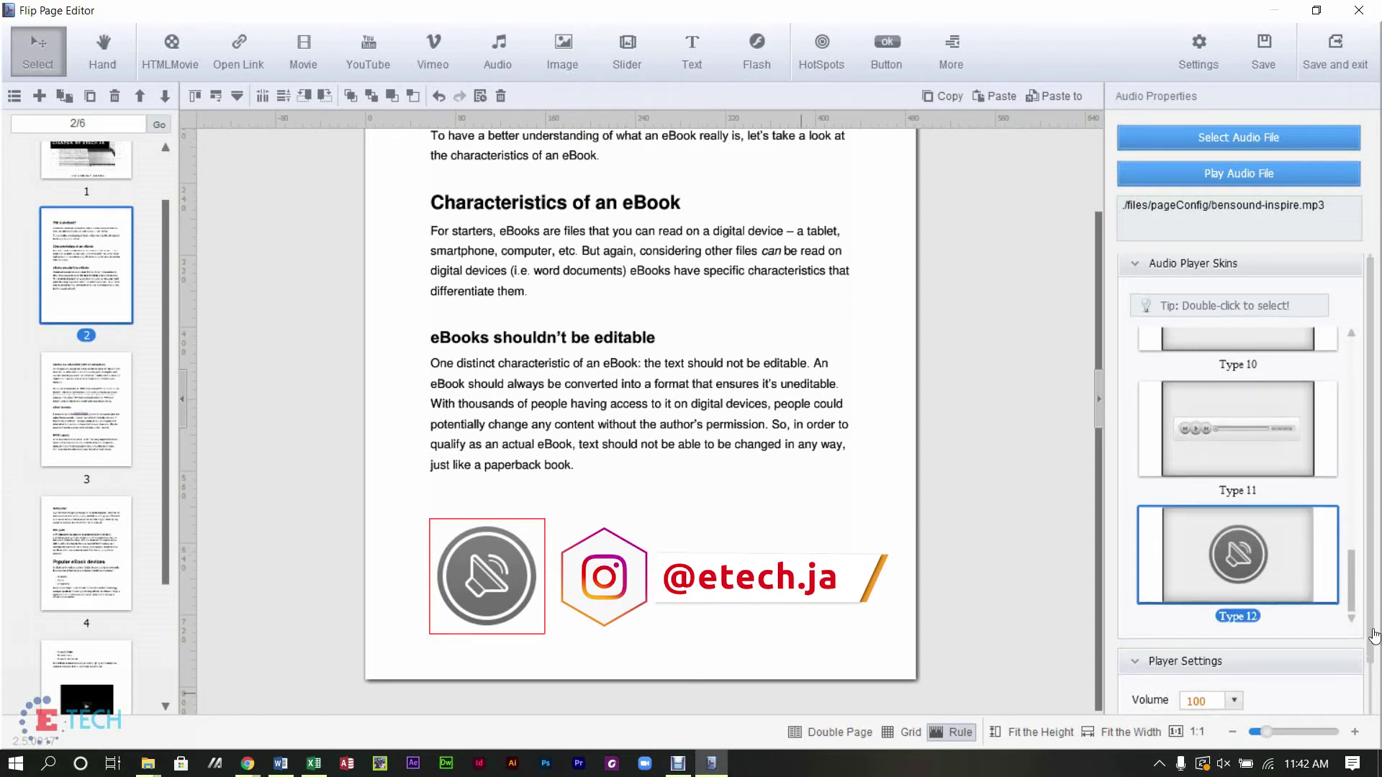
scroll(1376, 623, "down", 2)
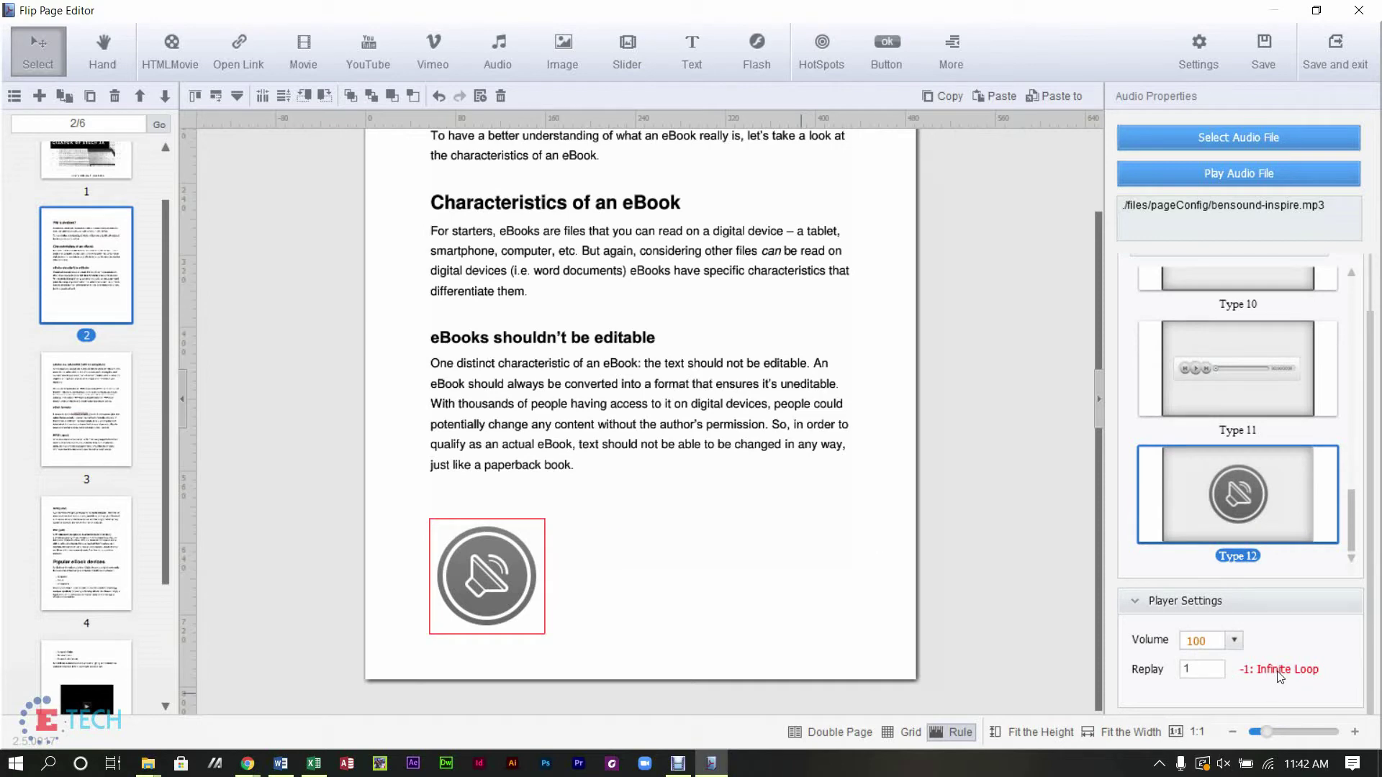
left_click(1215, 673)
left_click(751, 508)
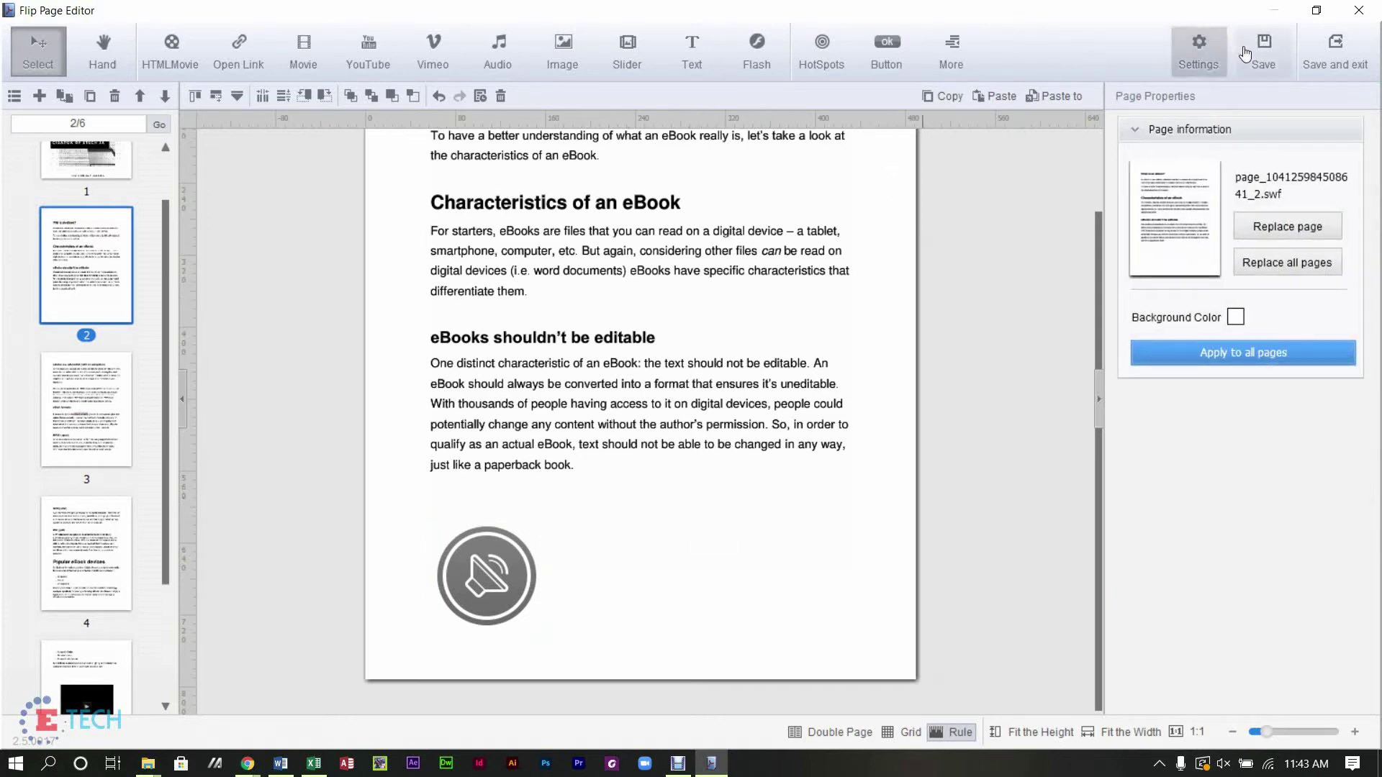
left_click(1267, 71)
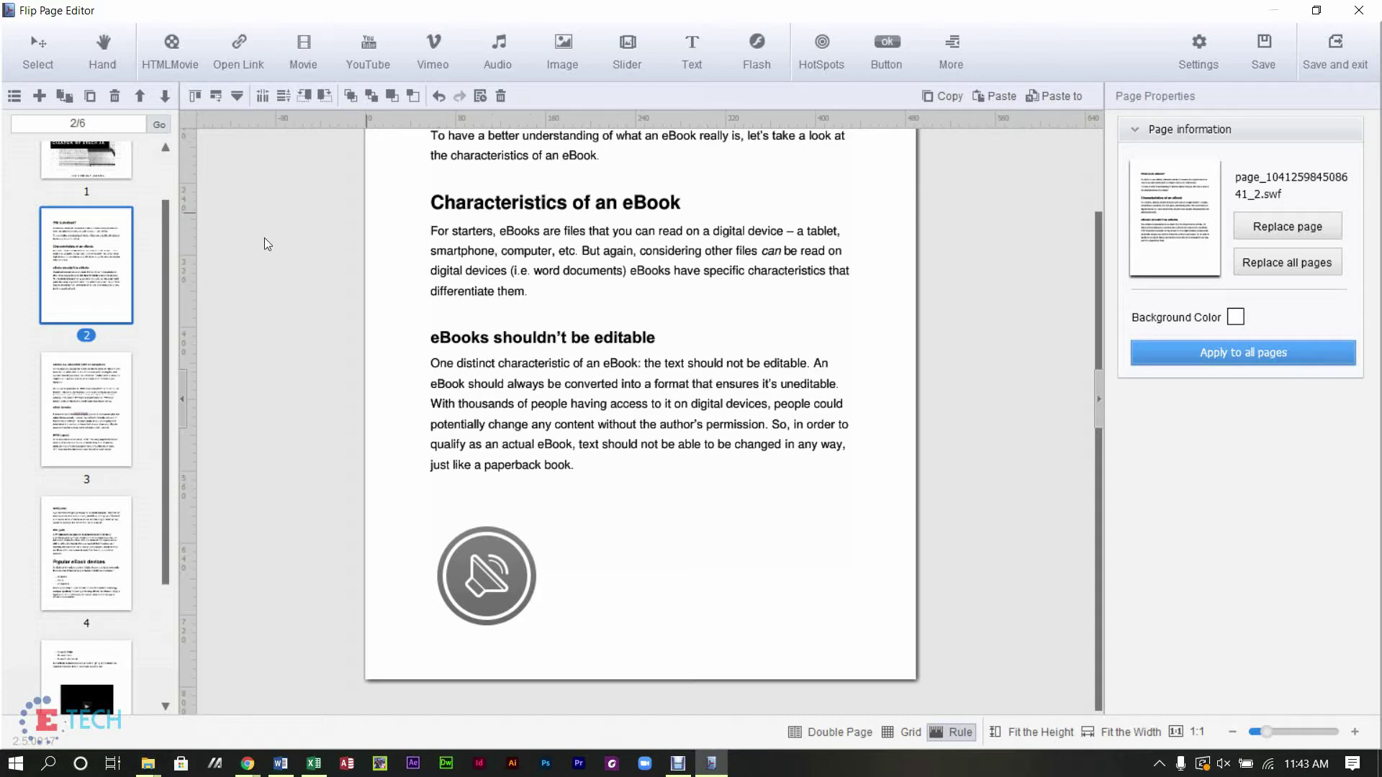
Place an image placeholder in the white area of page 6 and look through its frame and filter presets.
left_click(118, 388)
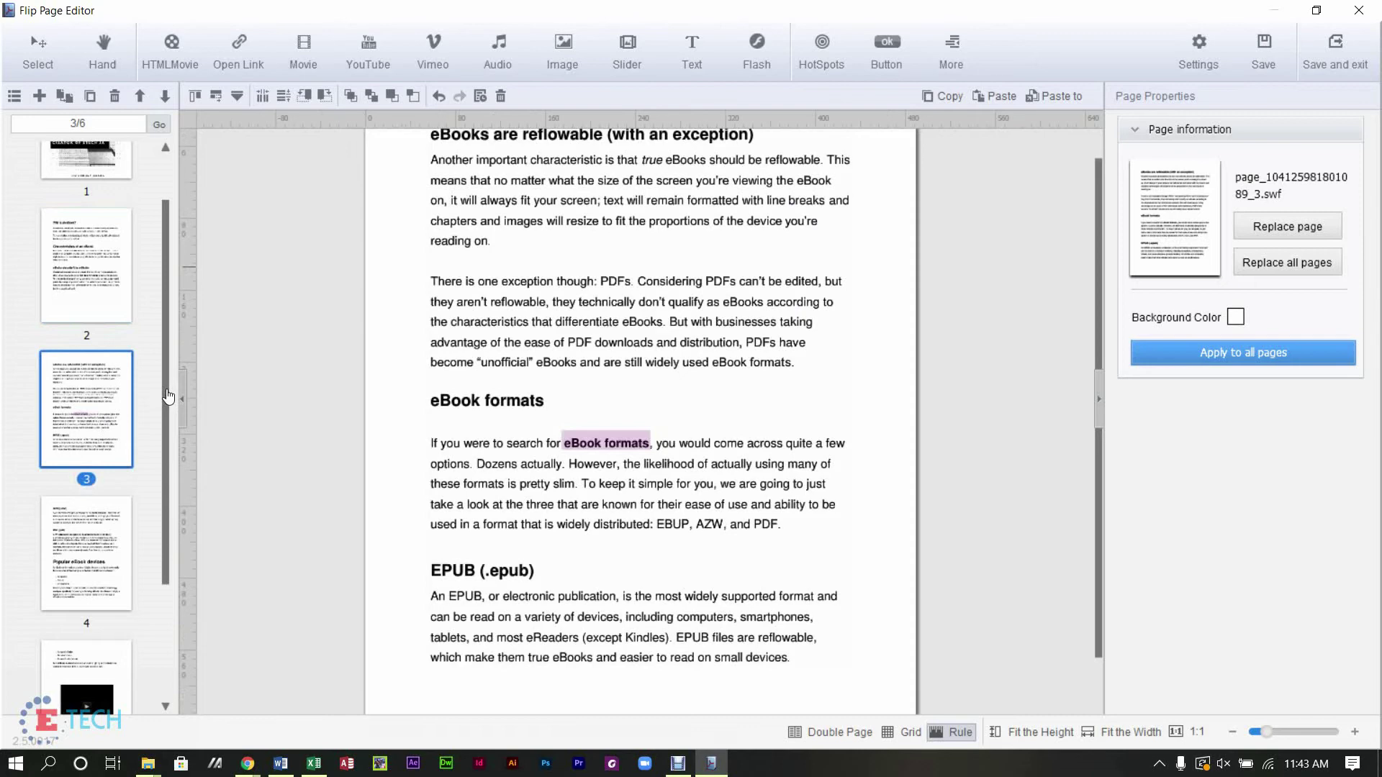
scroll(168, 393, "down", 3)
left_click(115, 626)
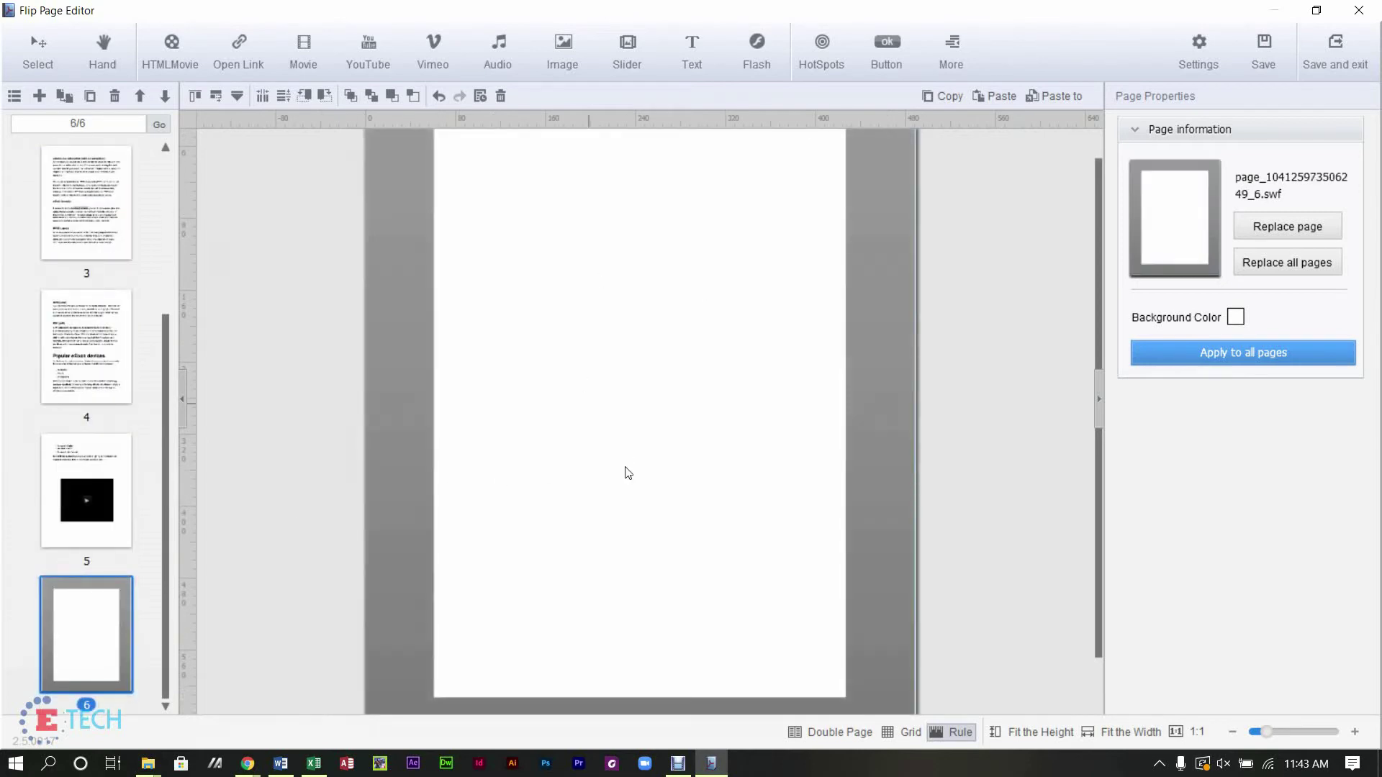
left_click(1233, 732)
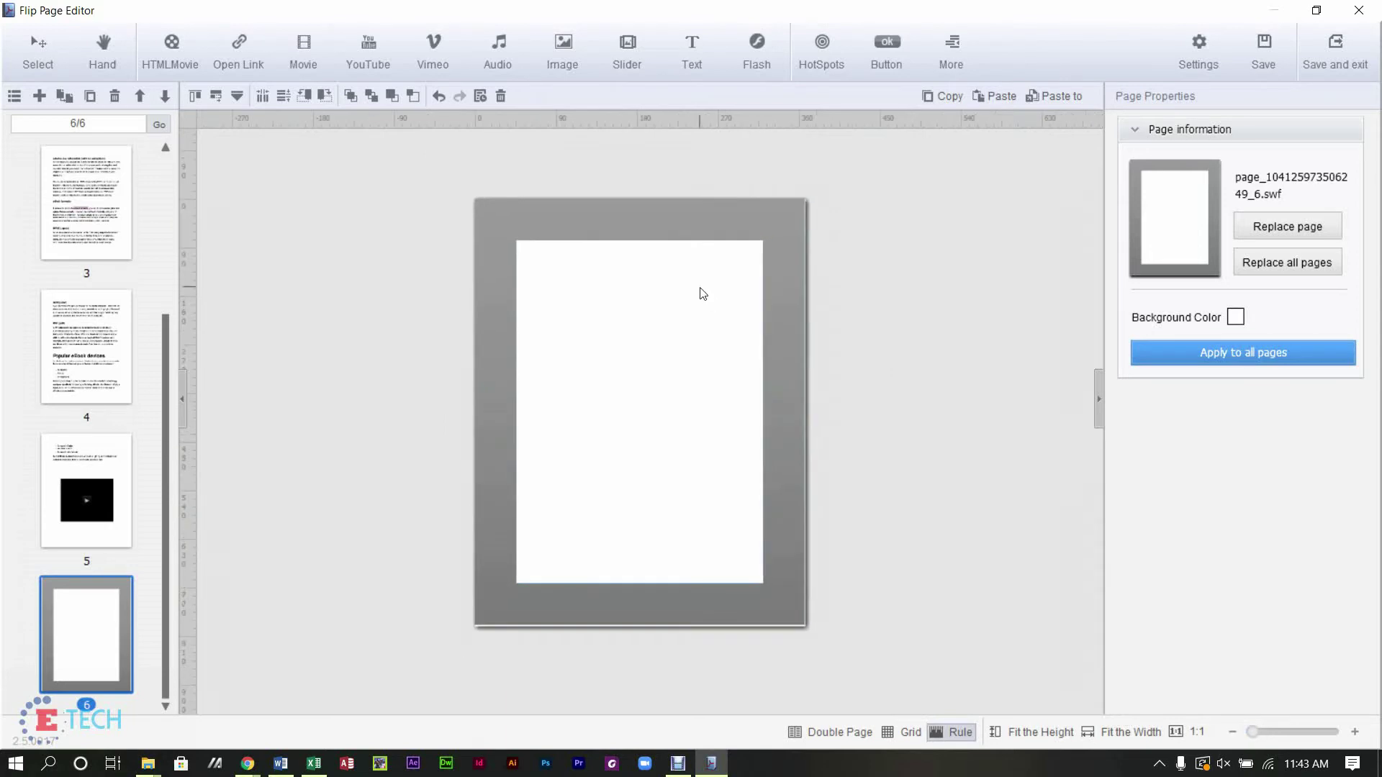
left_click(564, 39)
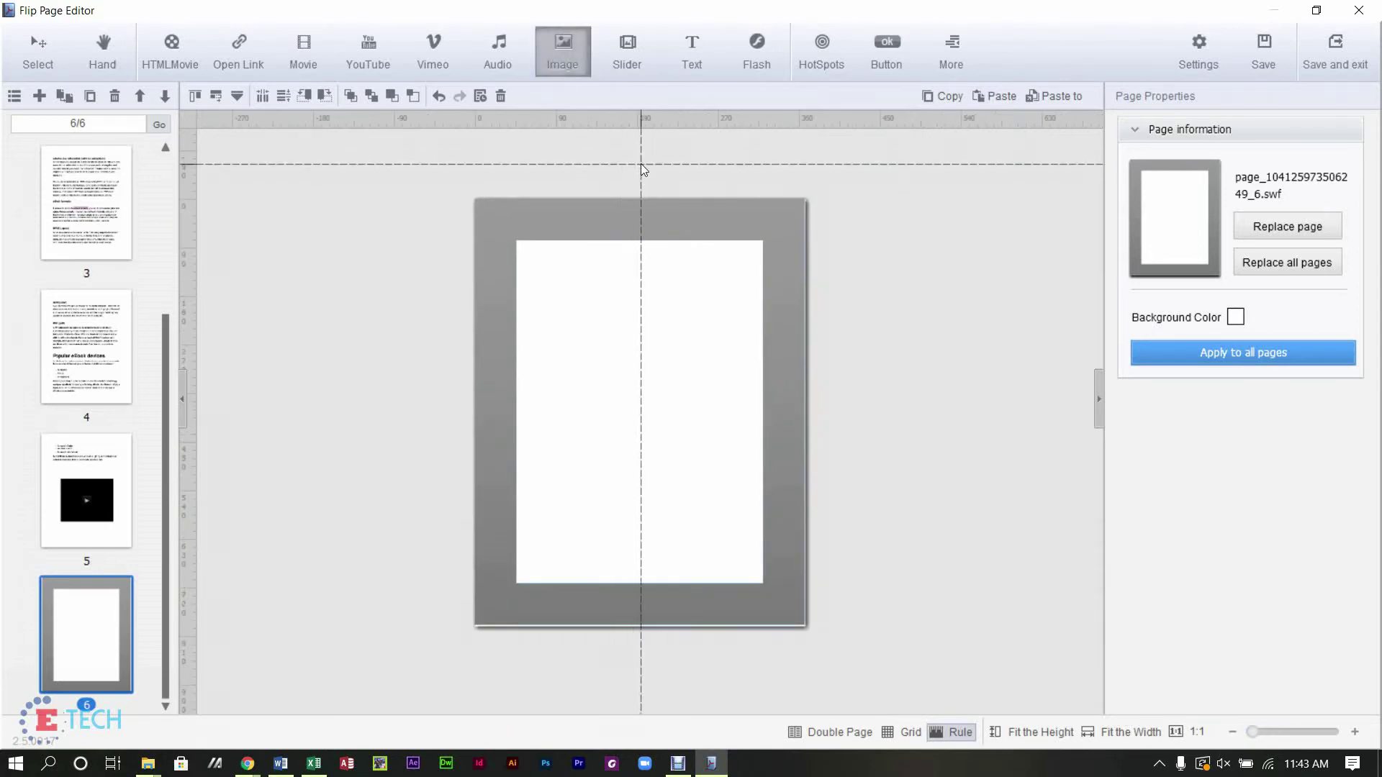
left_click(642, 418)
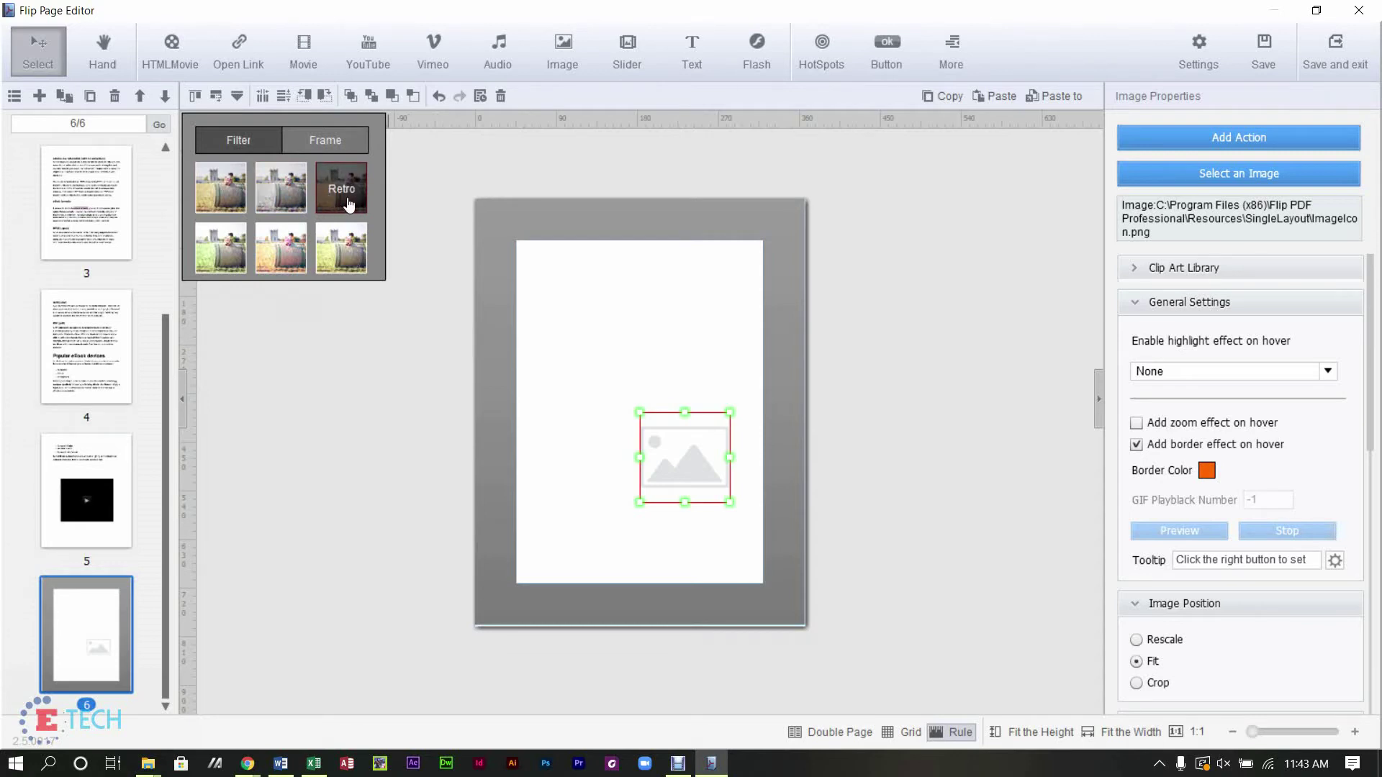
left_click(363, 153)
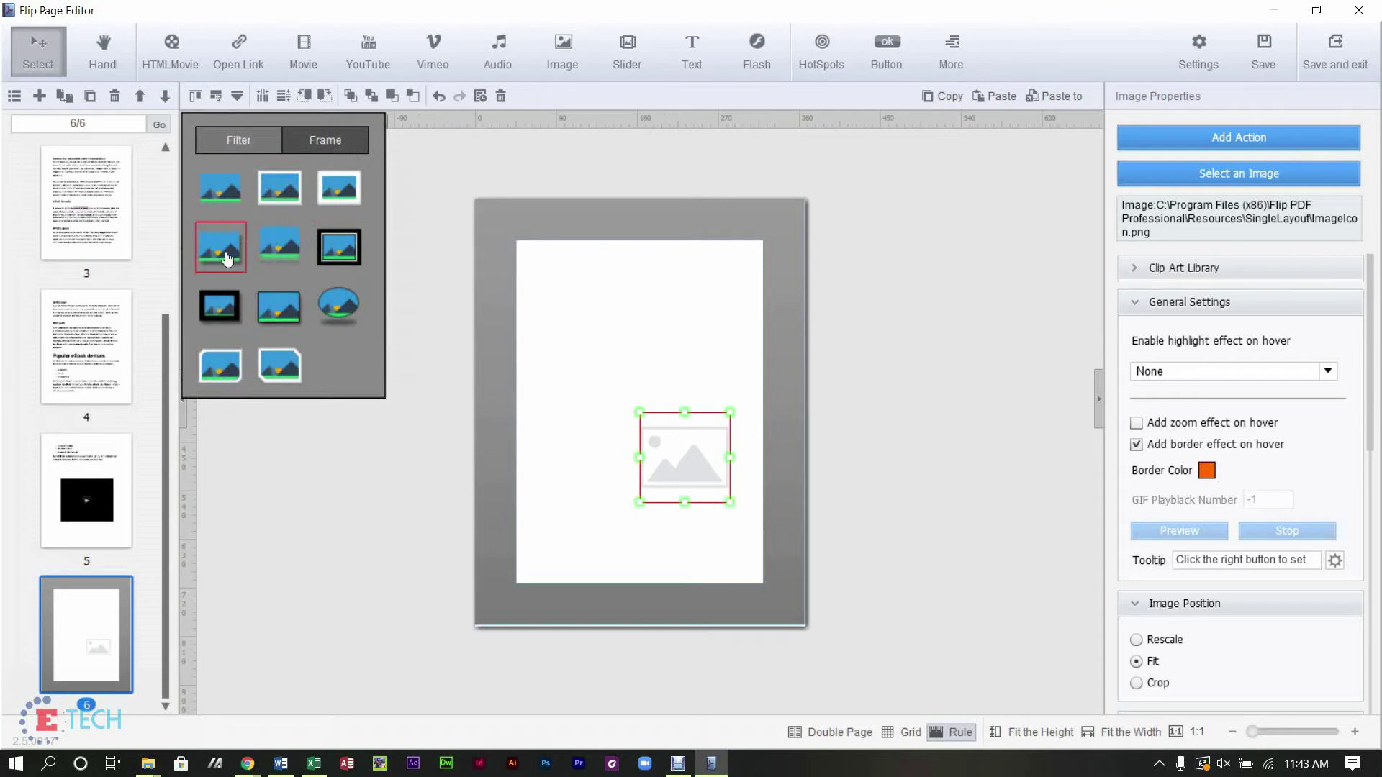
left_click(260, 150)
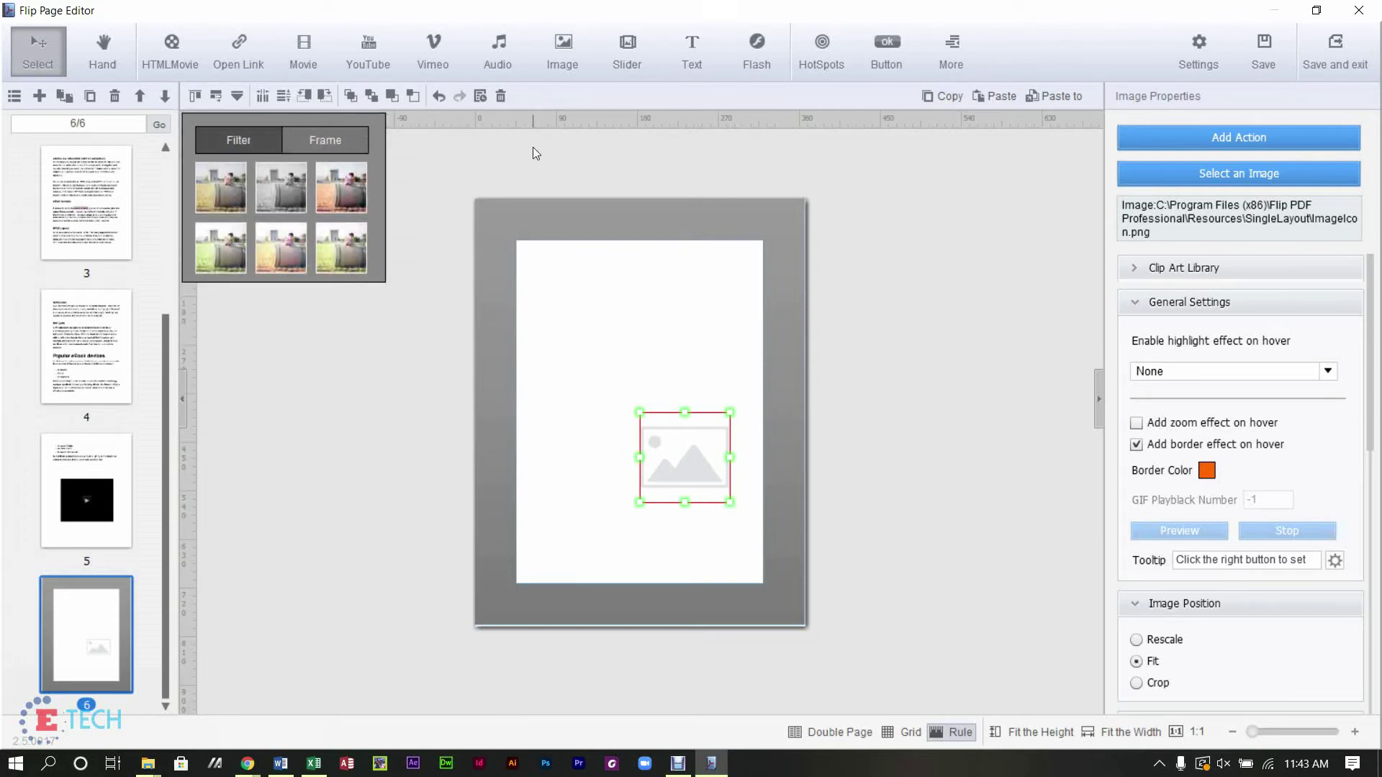
Load the local image Final Logo no slogan_edited from the Camera Roll folder in Pictures into the page 6 placeholder.
left_click(1232, 176)
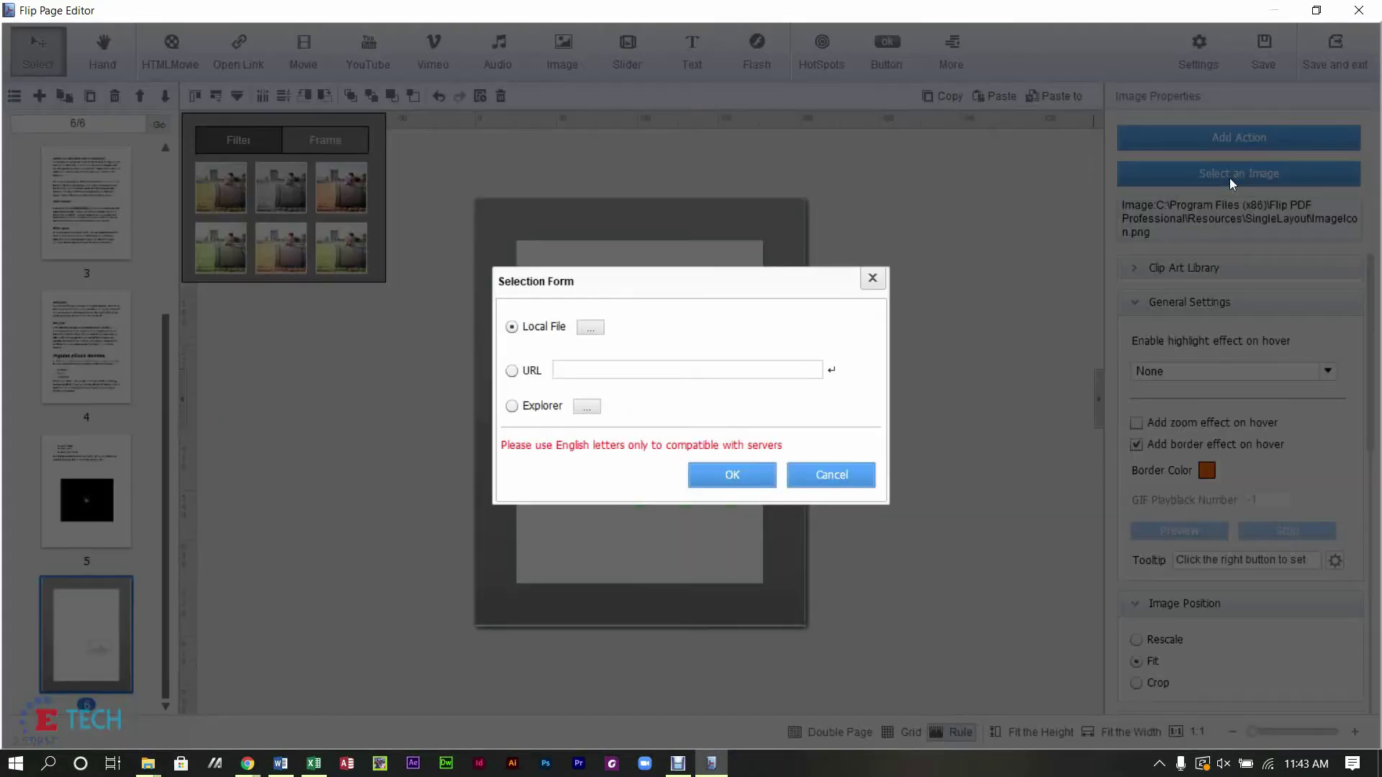
left_click(602, 333)
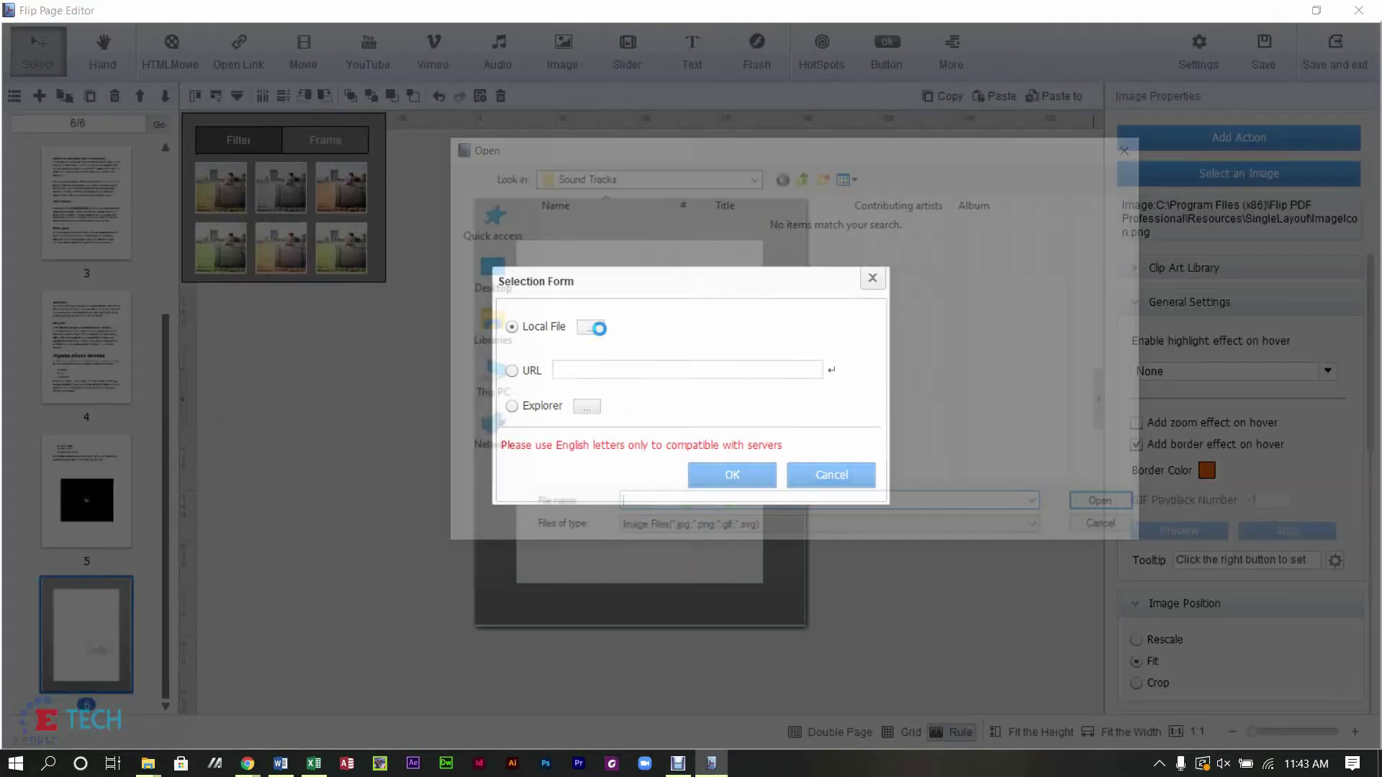
left_click(477, 340)
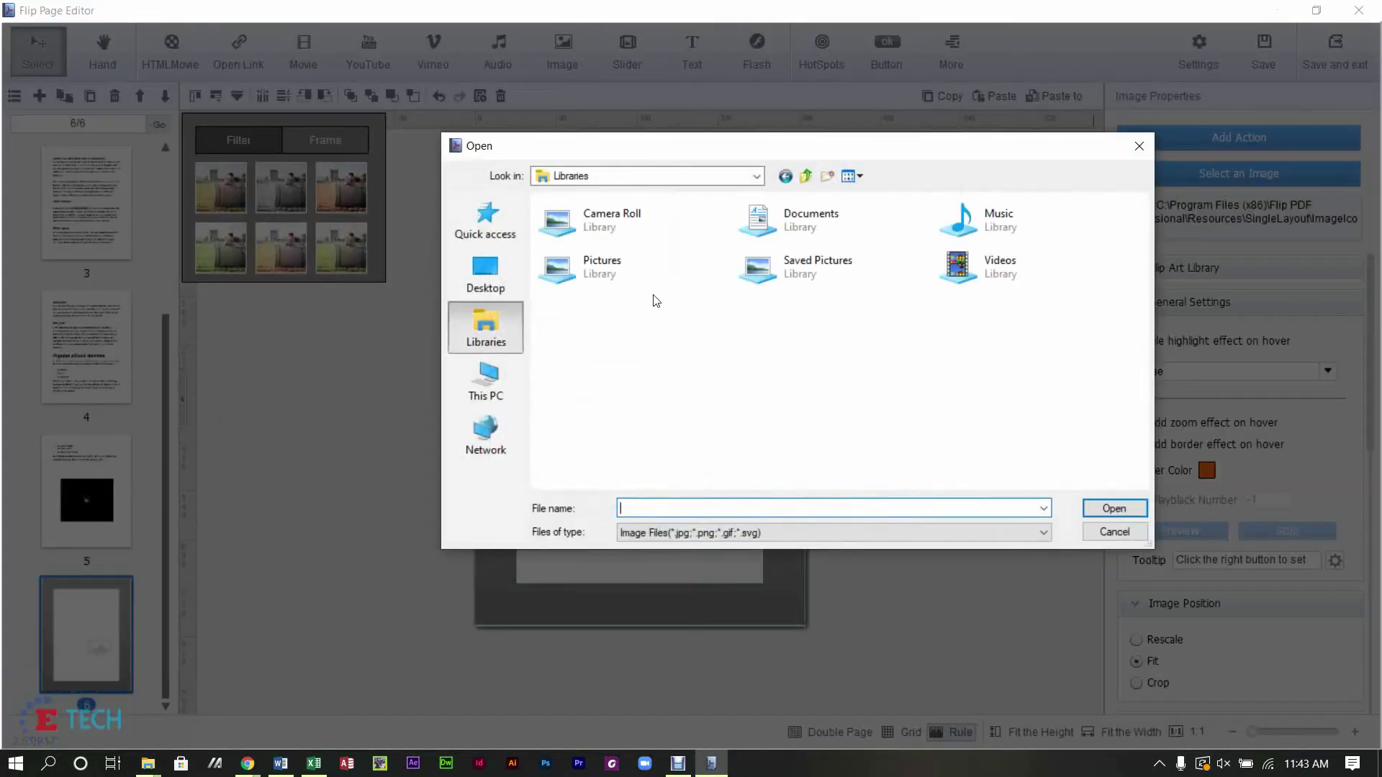
double_click(591, 265)
double_click(589, 281)
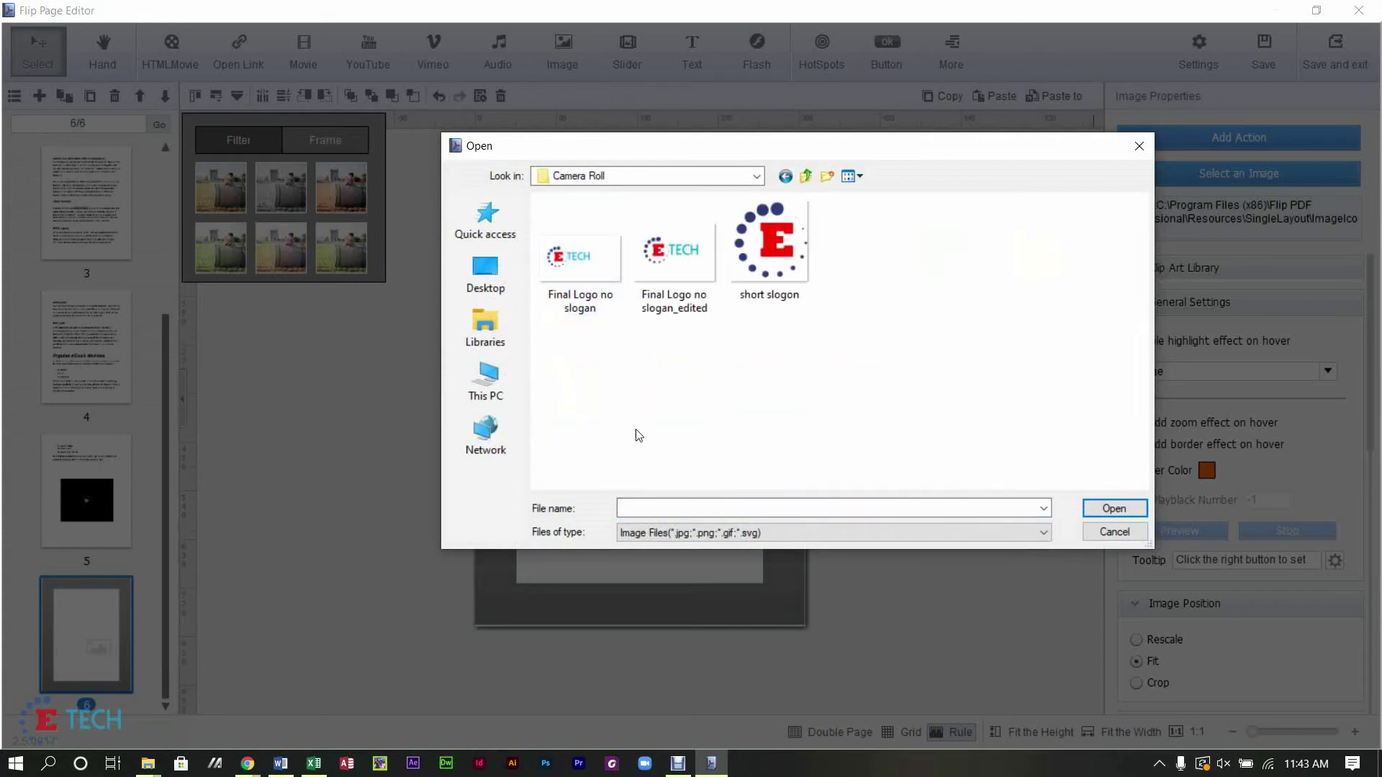
left_click(677, 263)
left_click(1114, 509)
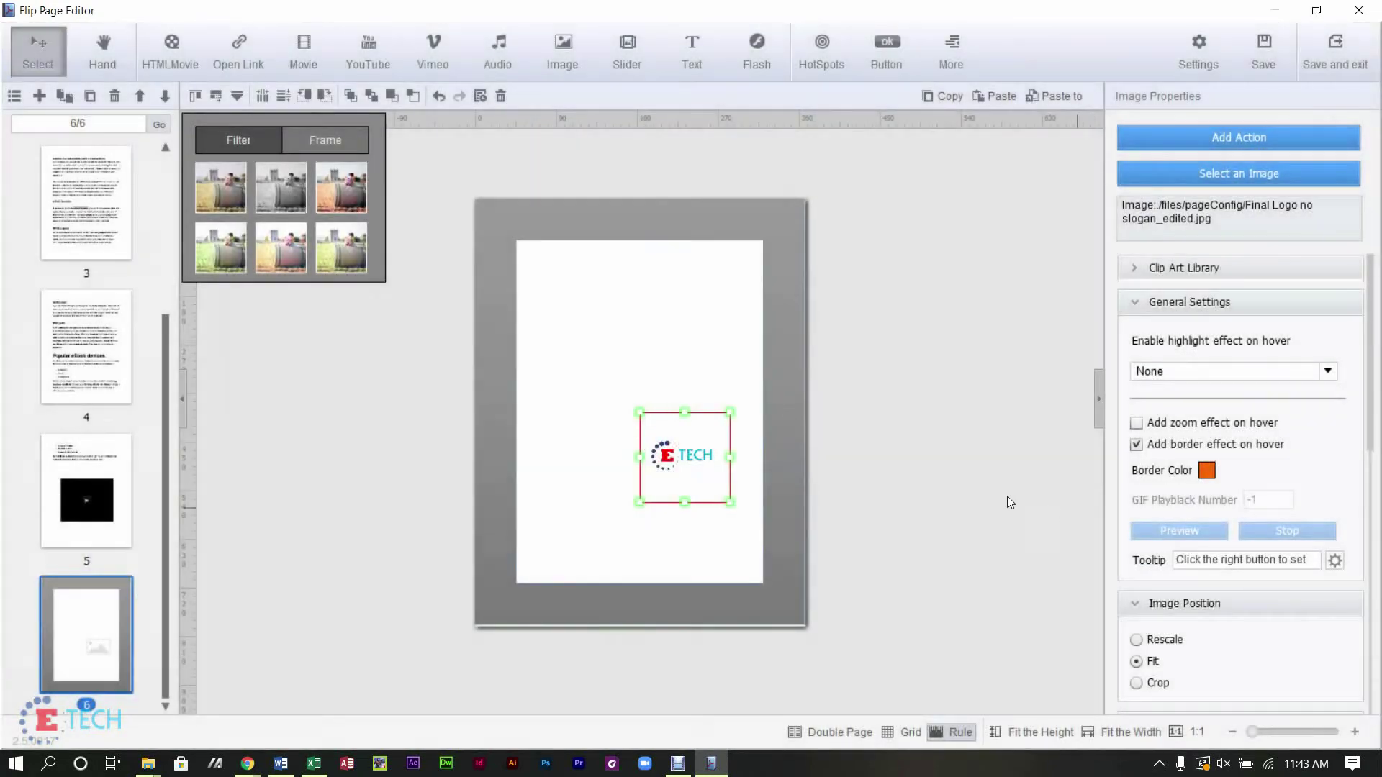
Enlarge the logo image to about 445 by 371 and centre it across the white area of page 6.
left_click_drag(641, 410, 592, 341)
left_click_drag(590, 509, 483, 542)
left_click_drag(604, 469, 644, 462)
left_click_drag(767, 435, 761, 434)
left_click_drag(660, 506, 652, 502)
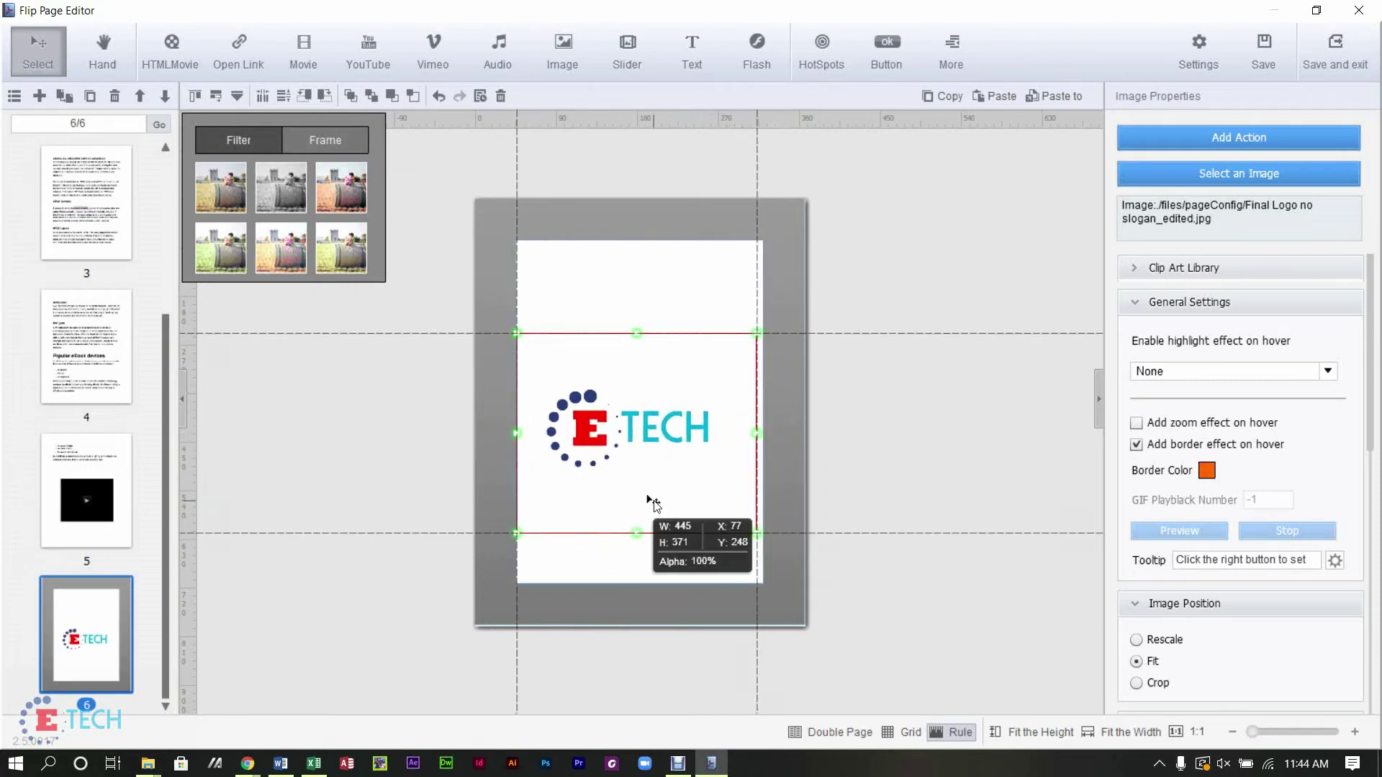
left_click(653, 284)
left_click_drag(668, 426, 670, 414)
left_click(703, 309)
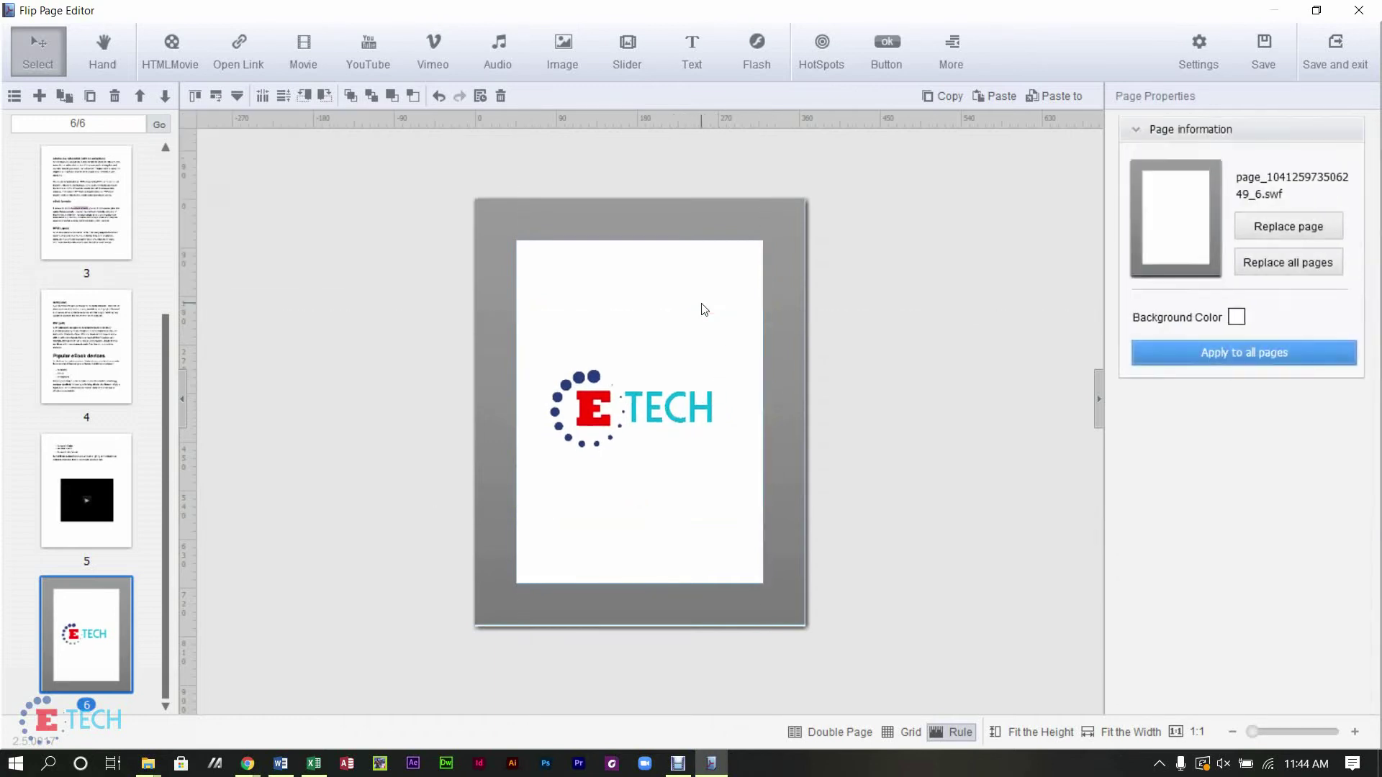
Try the Crop image position on the logo with 90% scaling, and return it to Fit.
left_click(685, 398)
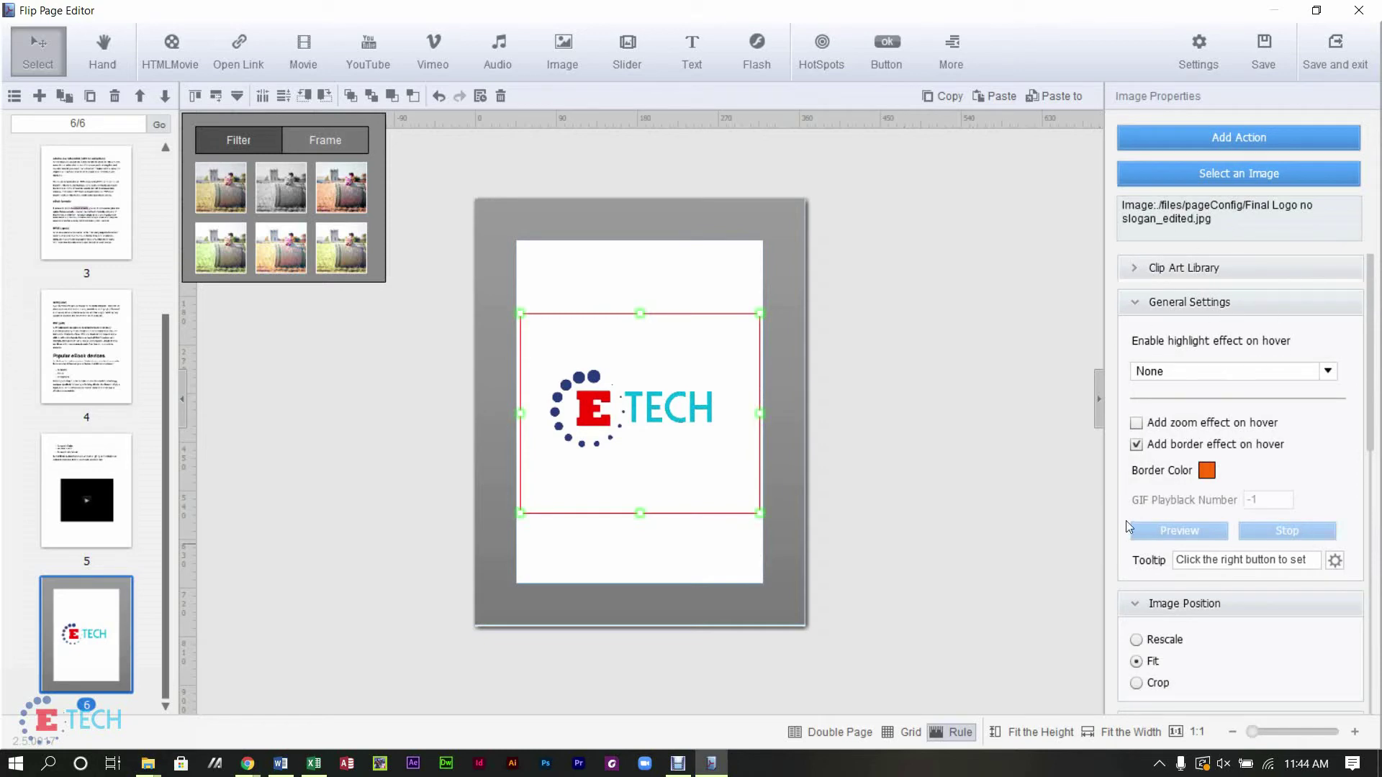
left_click(1137, 683)
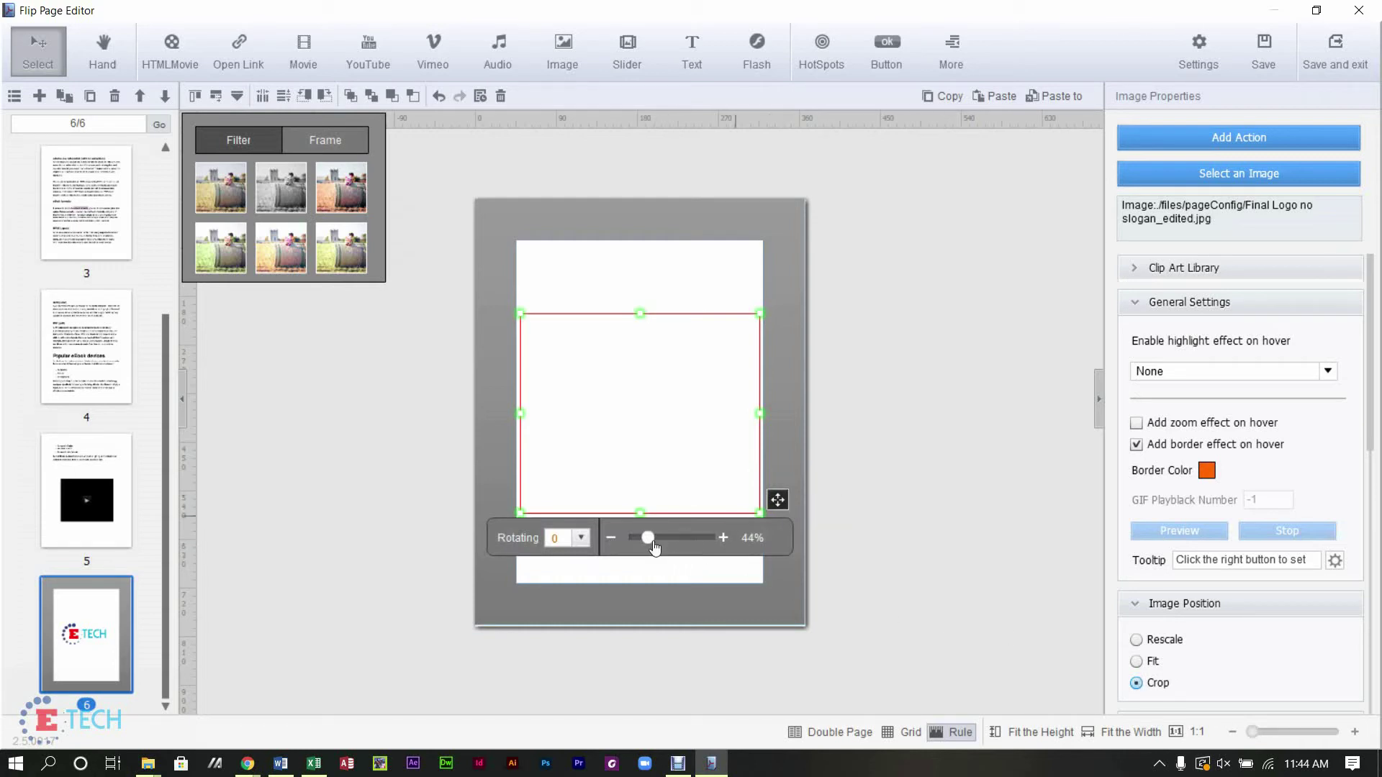
left_click_drag(654, 549, 667, 550)
left_click(777, 500)
left_click(874, 416)
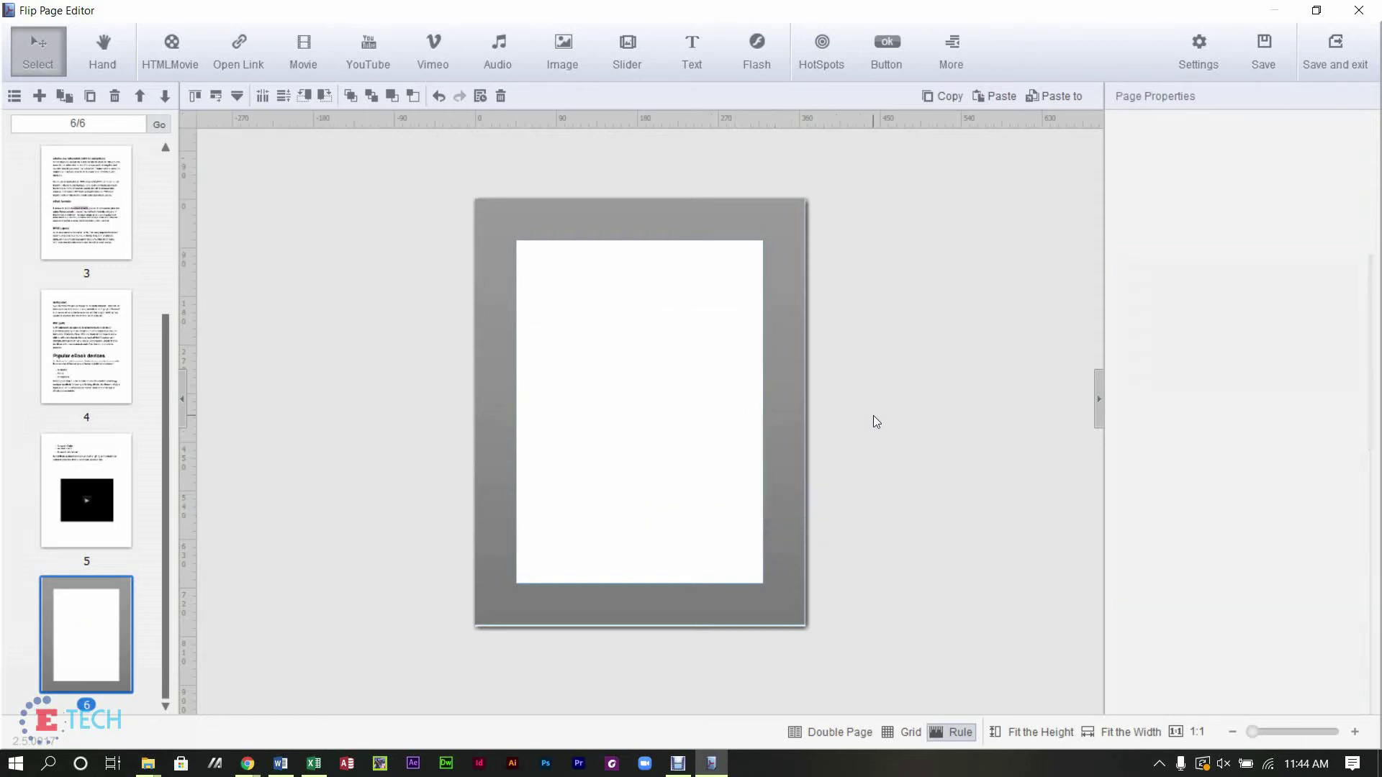
left_click(706, 417)
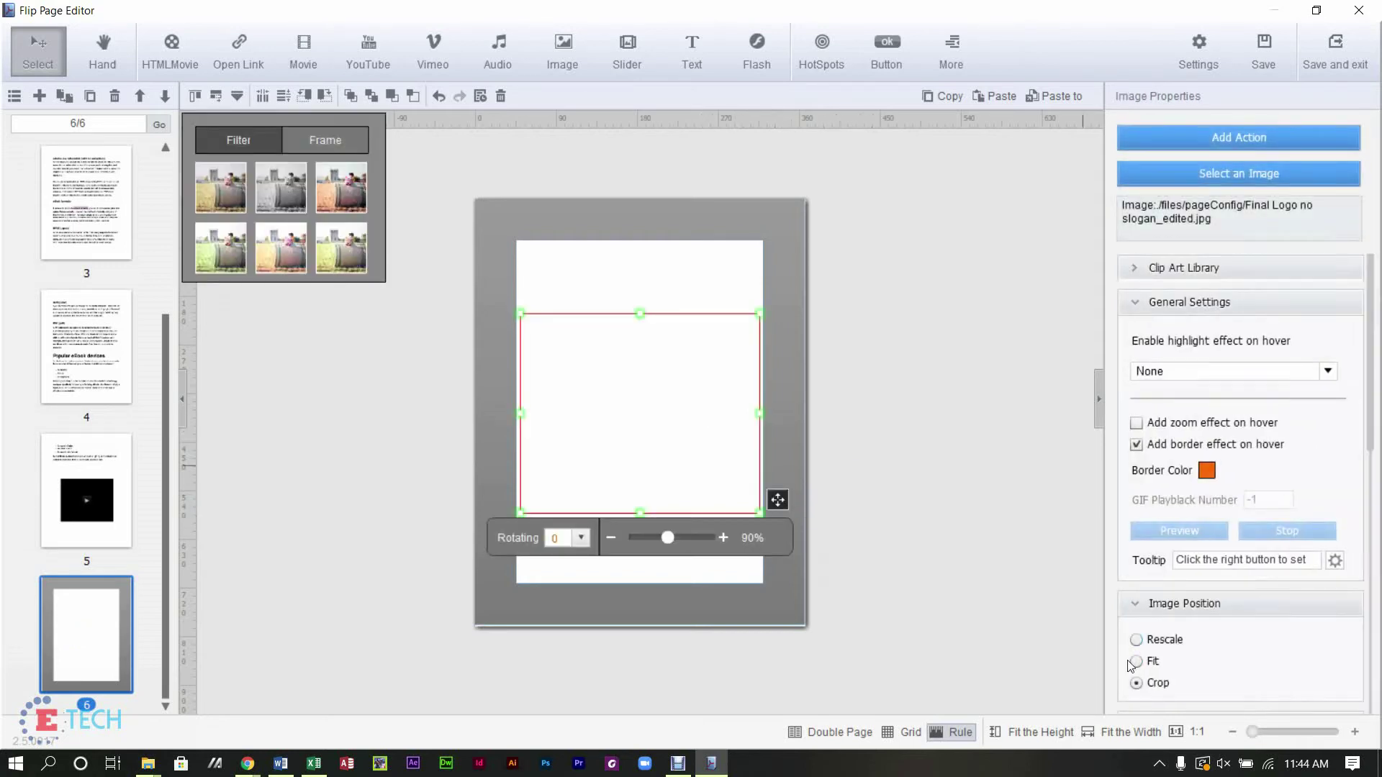
left_click(1137, 663)
left_click(939, 468)
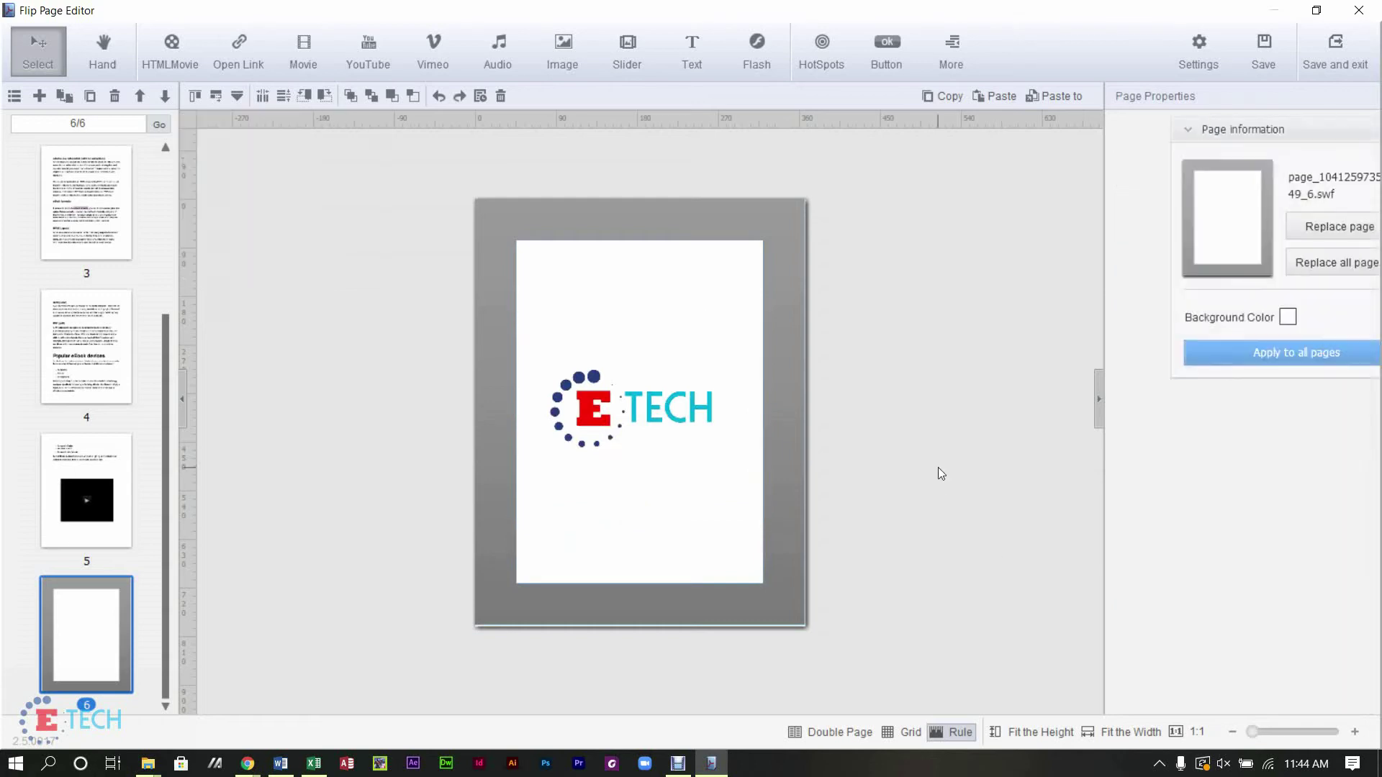
Save the page edits and exit the page editor.
key("Up")
key("Up")
key("Up")
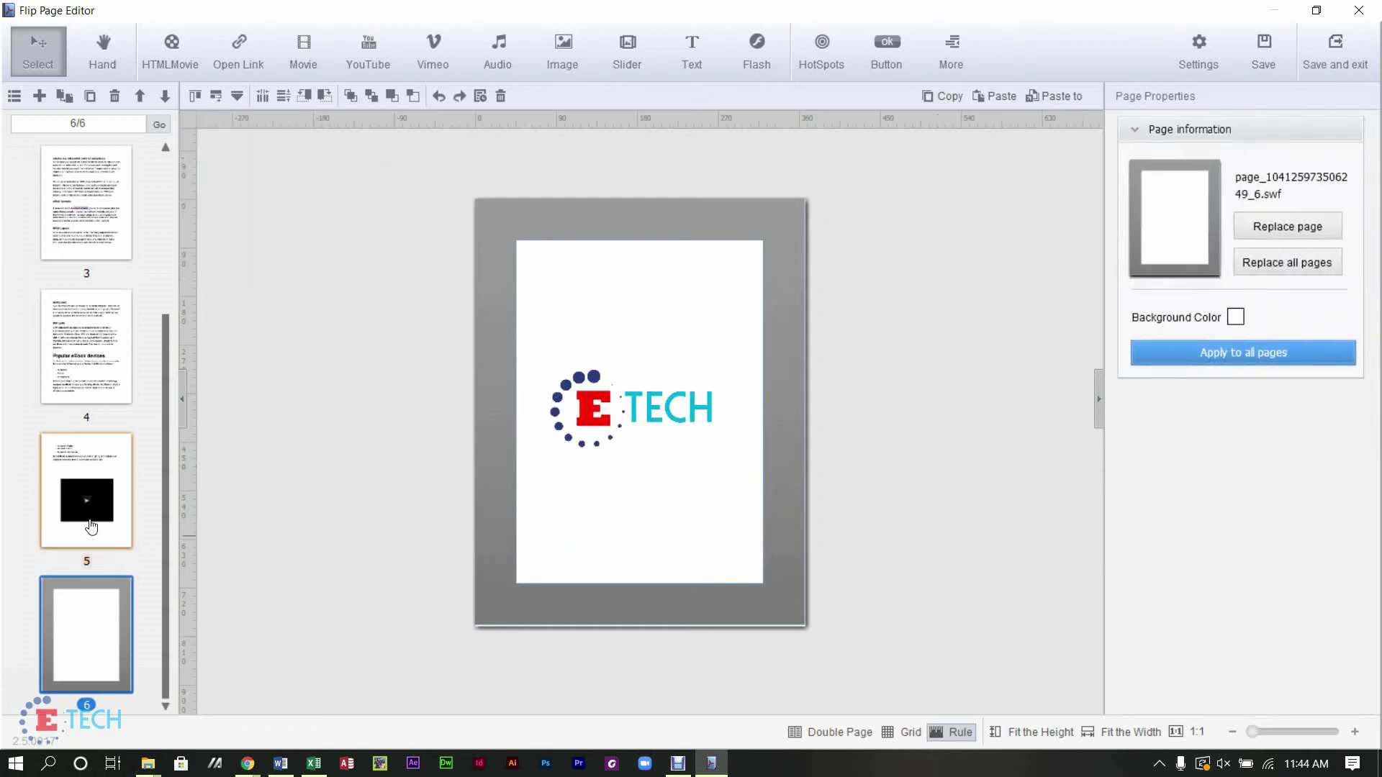
left_click(1334, 57)
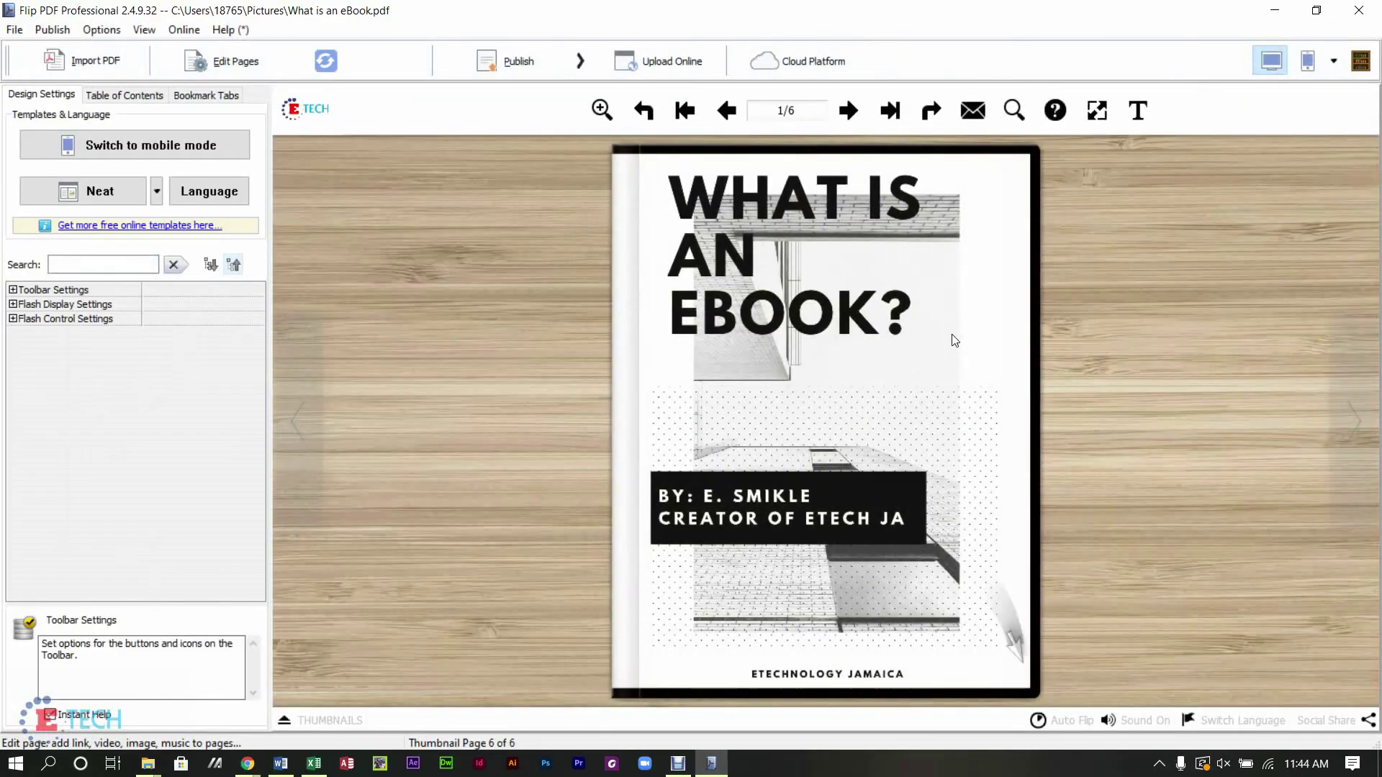
Flip through the book preview to the last page and back to the cover to check the added media.
left_click(1350, 418)
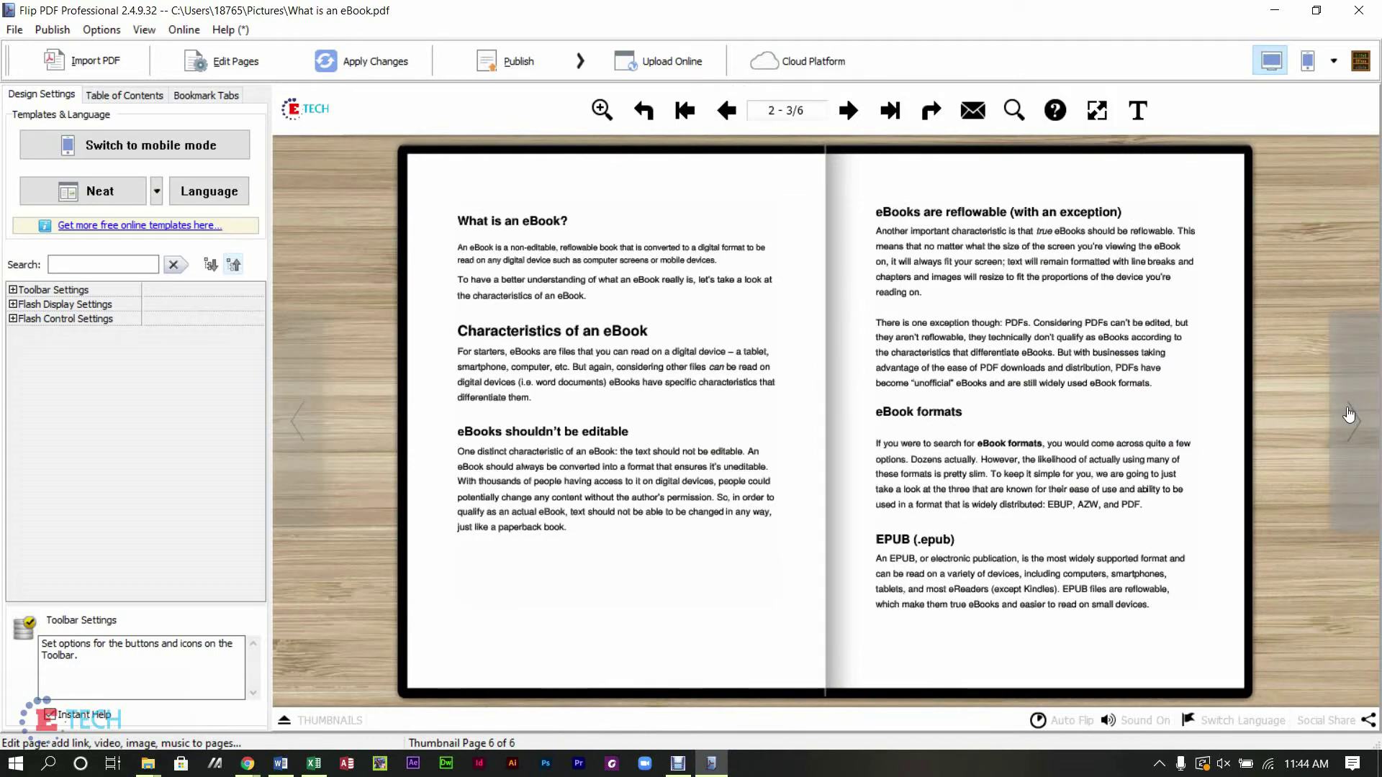
left_click(1375, 434)
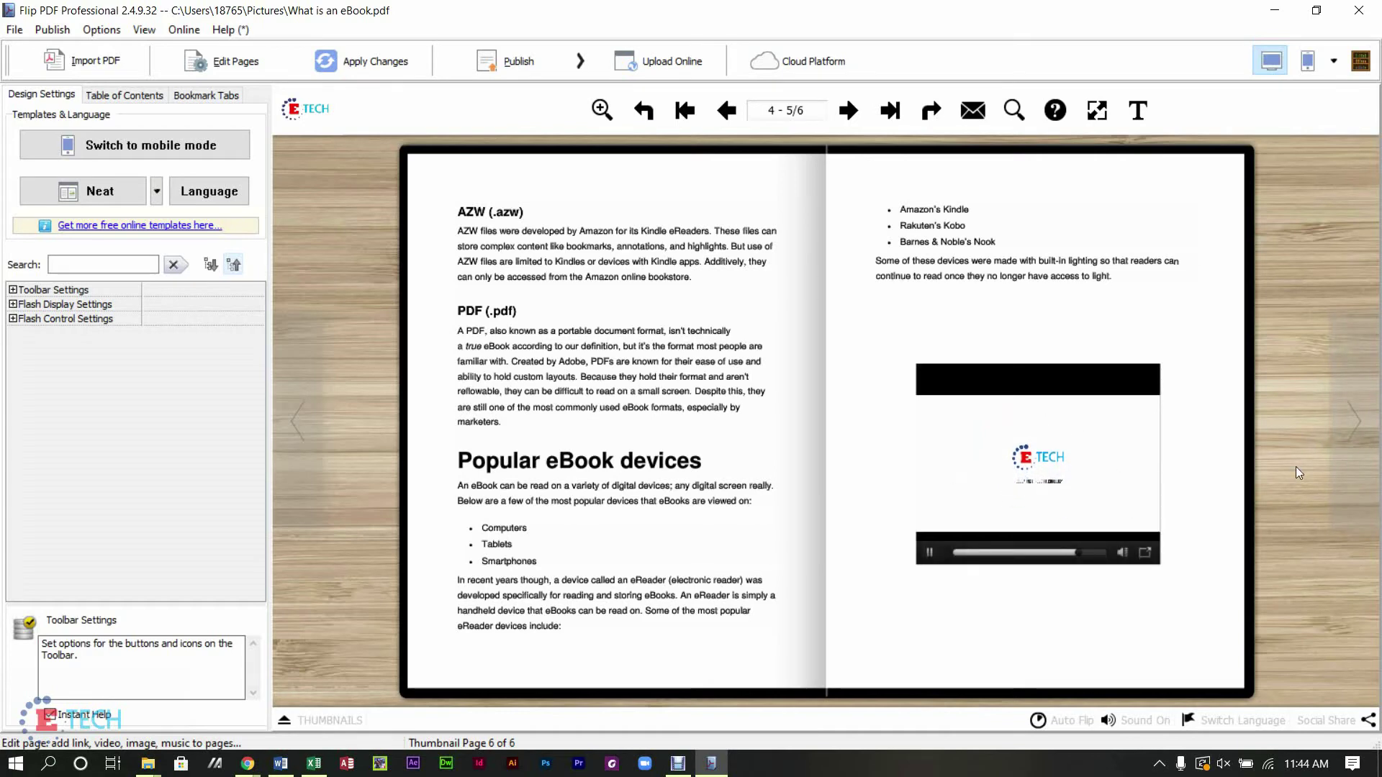
left_click(1360, 447)
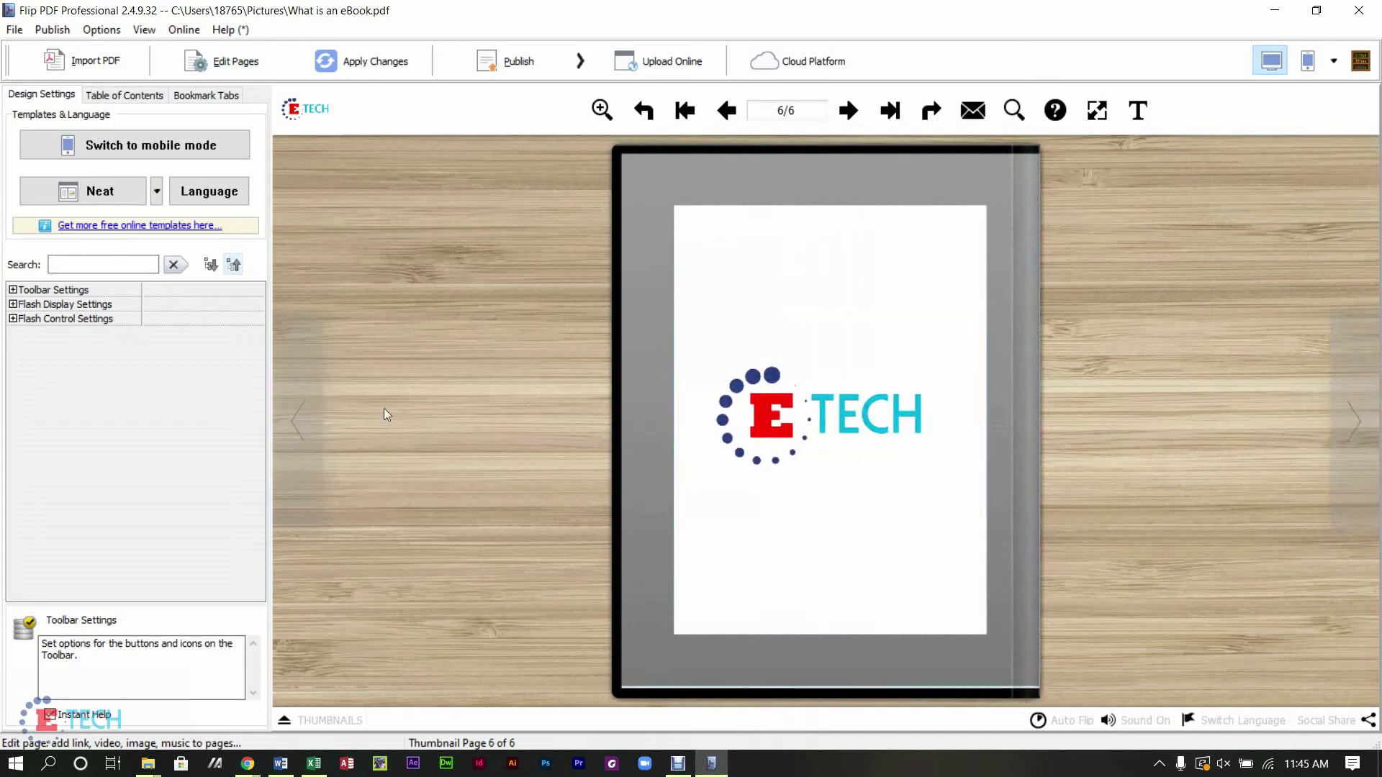
left_click(296, 444)
left_click(297, 444)
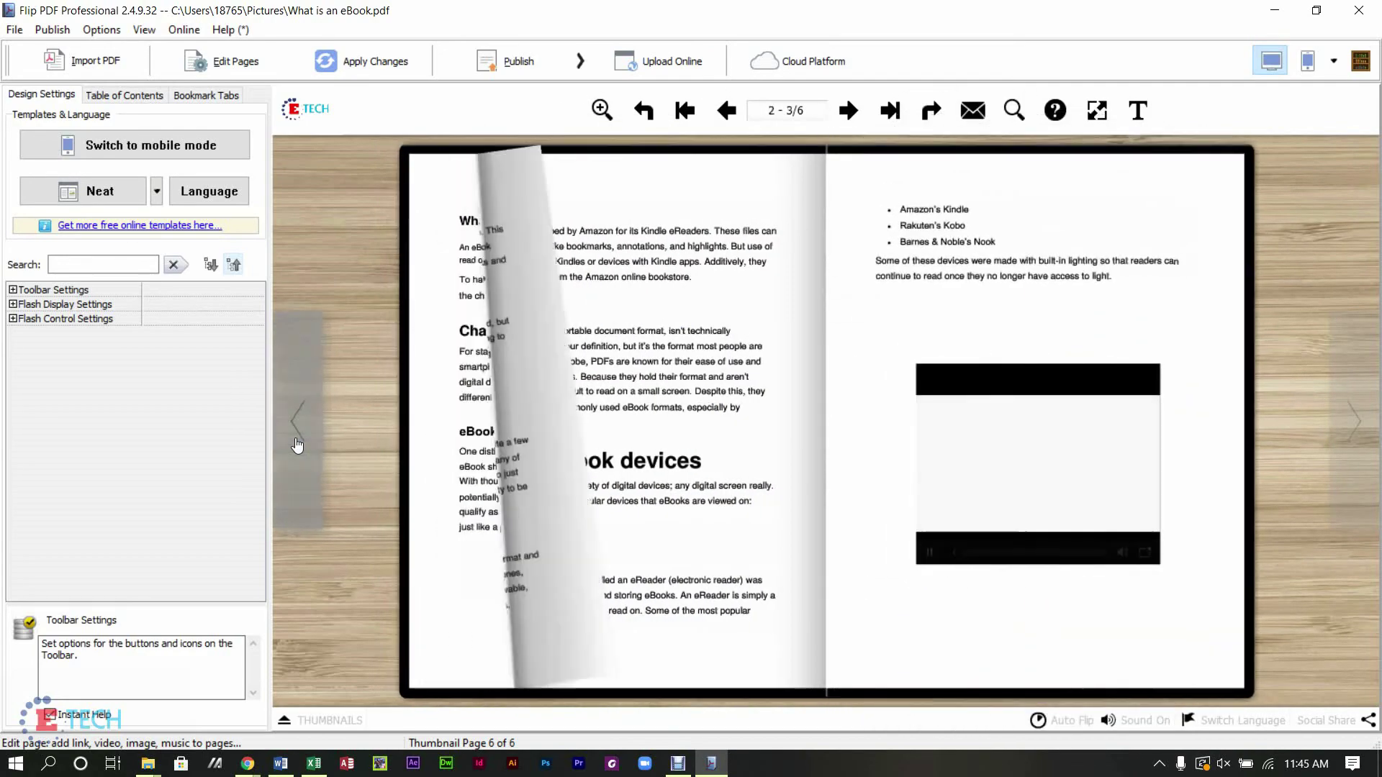
left_click(296, 444)
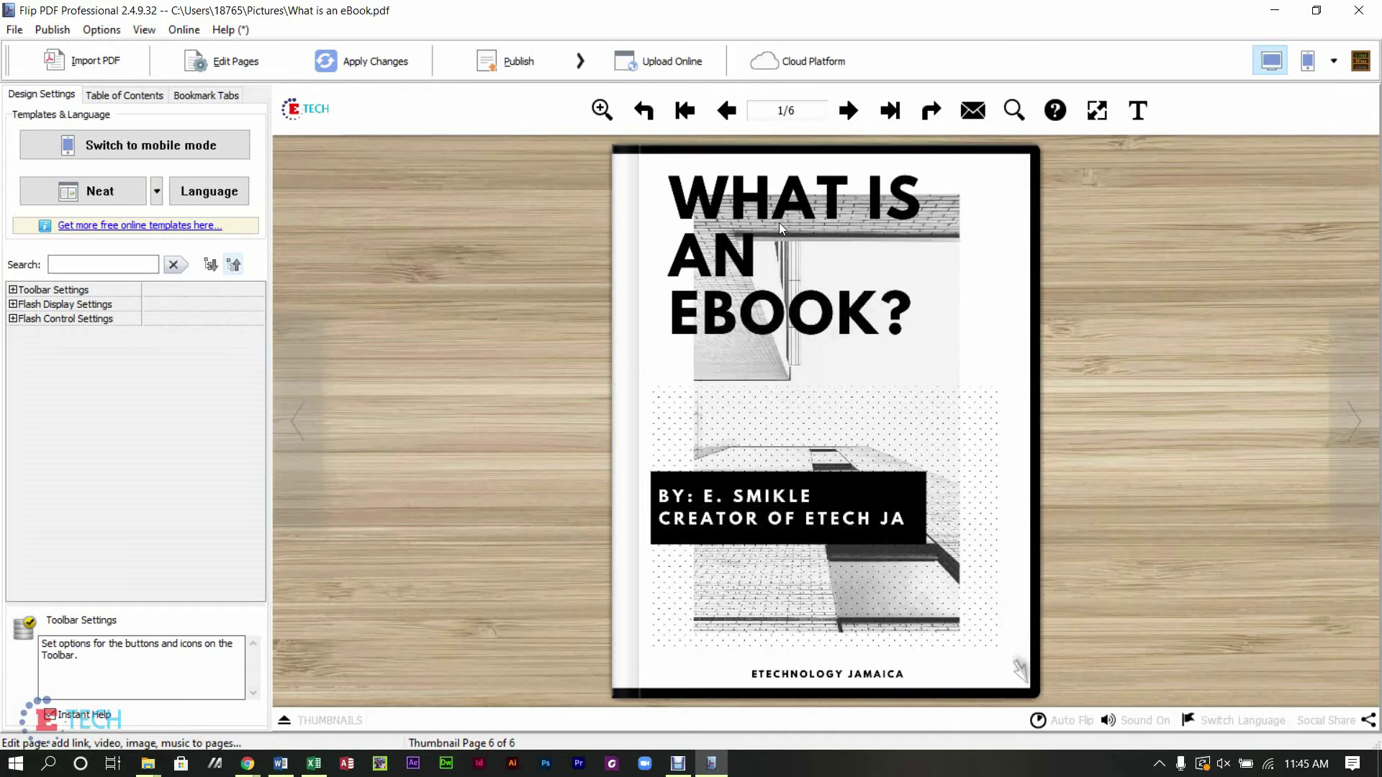
Open the publishing options for the flipbook and choose .exe as the output format.
left_click(519, 61)
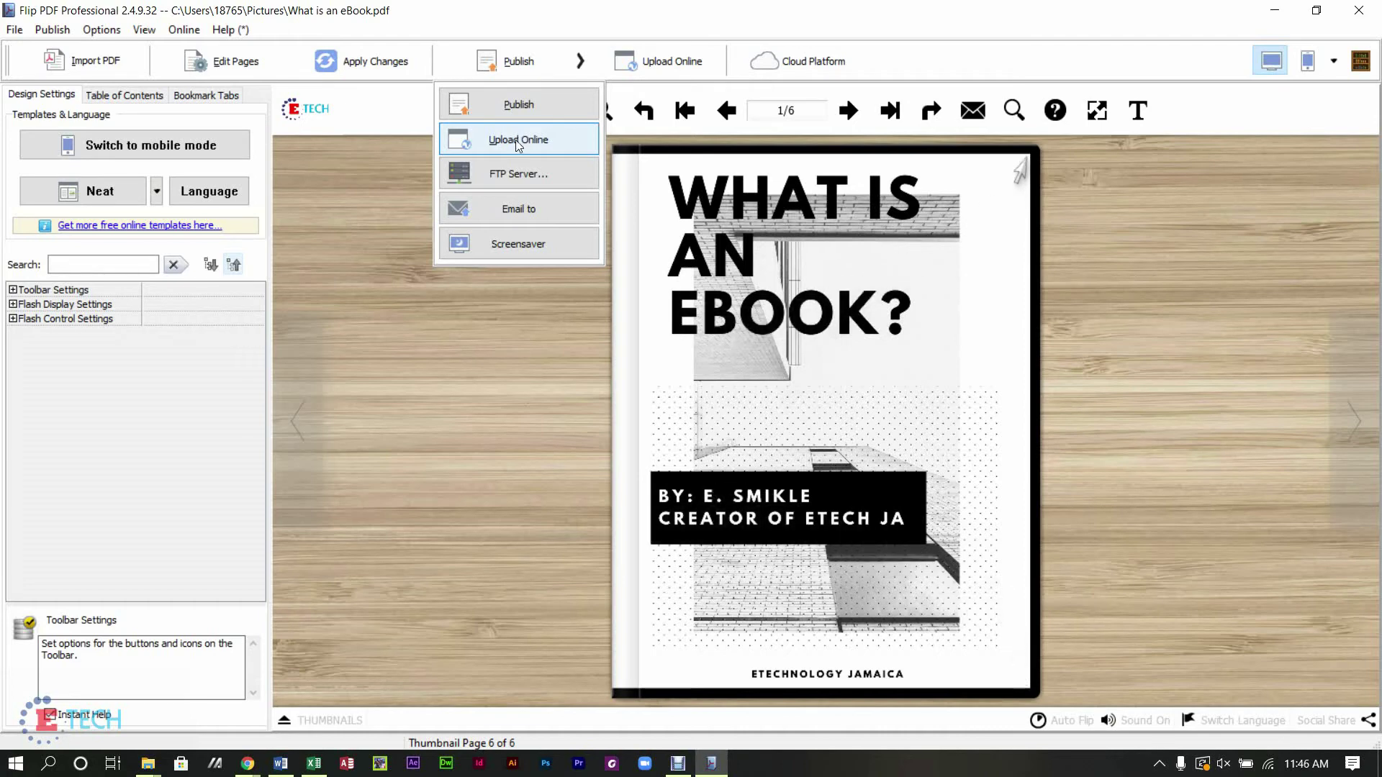
left_click(529, 112)
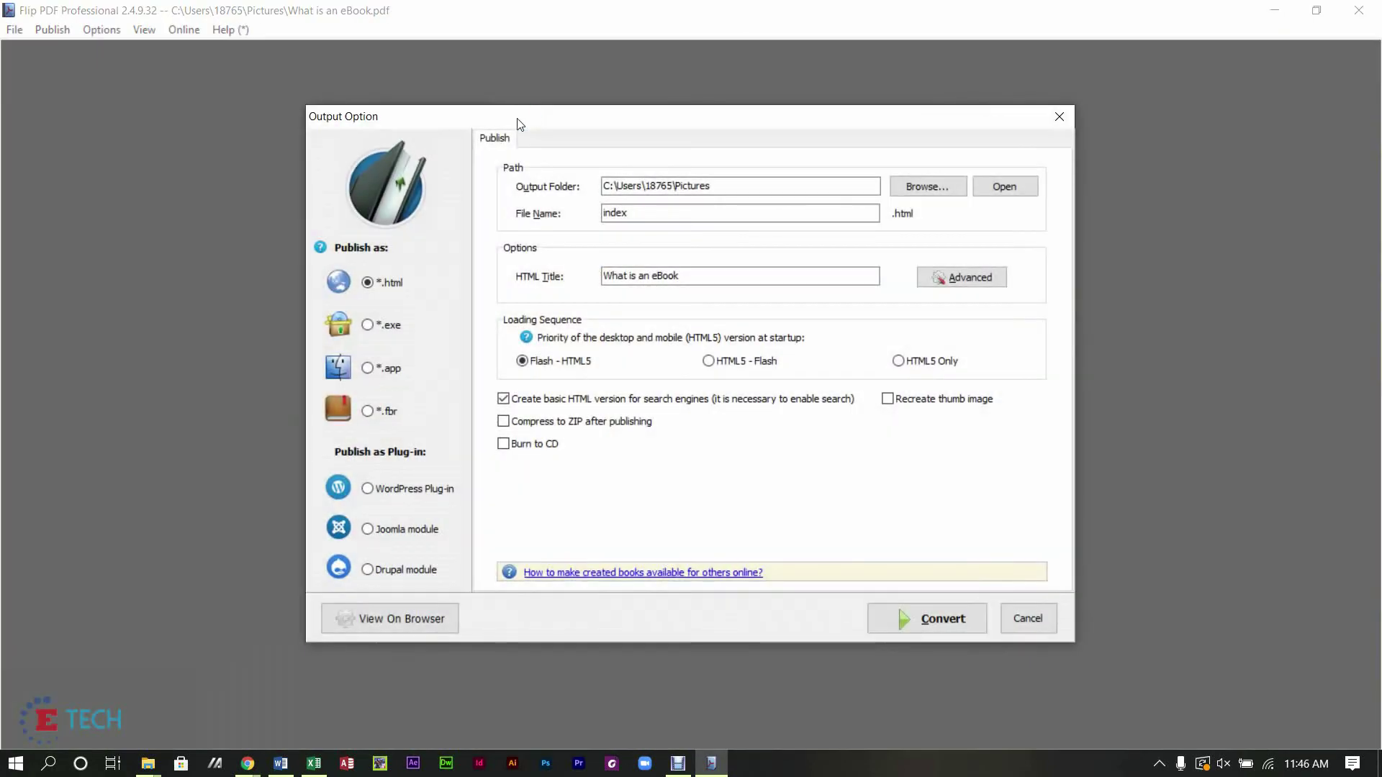
left_click(367, 325)
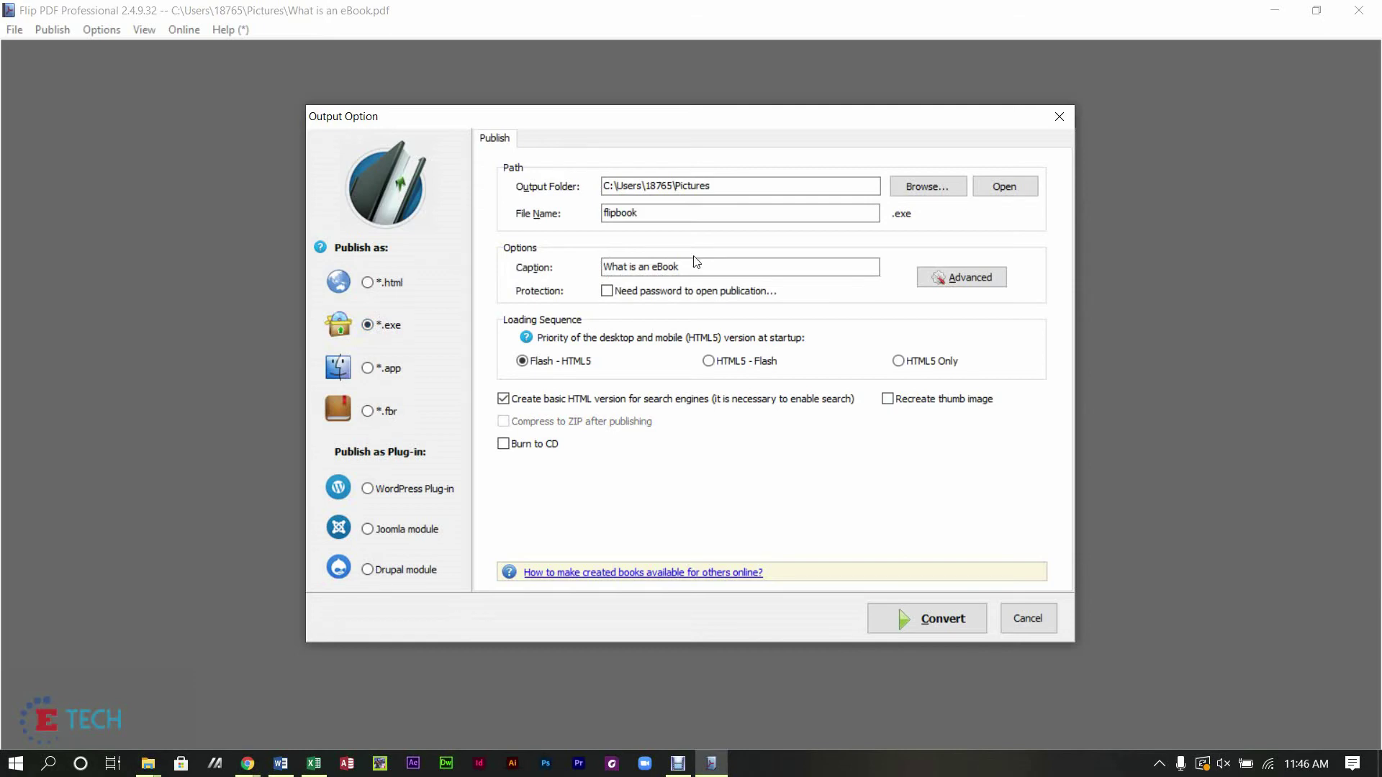
Replace the output file name with "What is an eBook?".
left_click(677, 212)
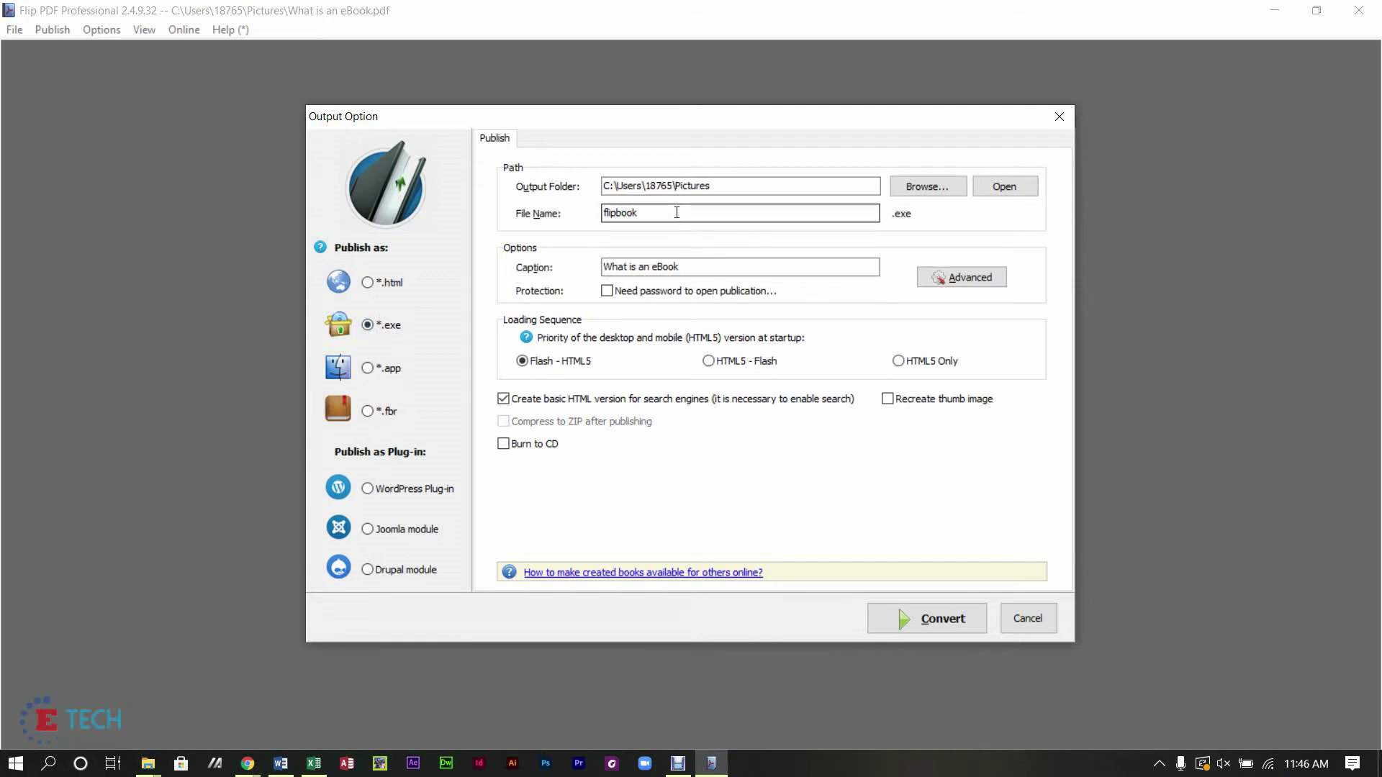
key("BackSpace")
key("BackSpace")
key("BackSpace")
key("BackSpace")
key("BackSpace")
key("BackSpace")
key("BackSpace")
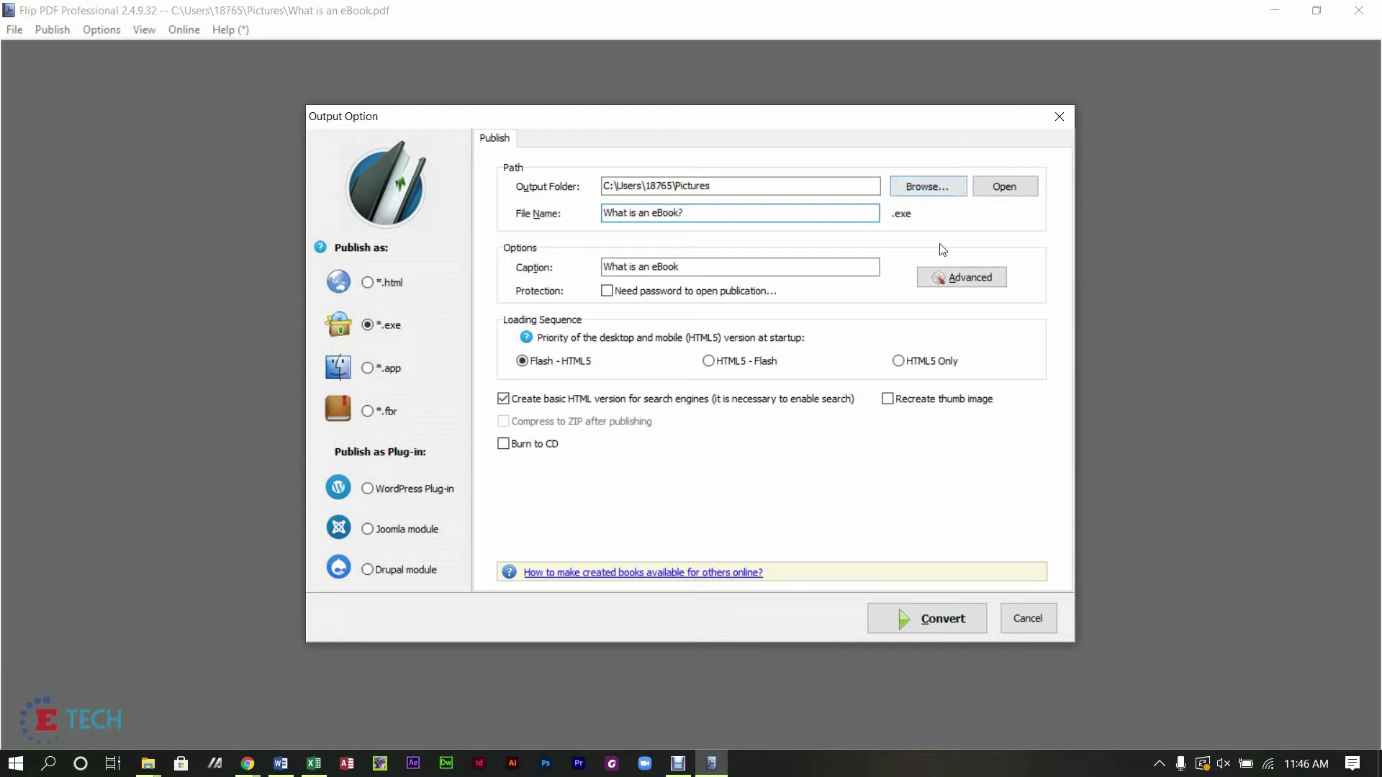
Set the short slogon image from the Camera Roll folder as the exe's icon in the advanced settings, showing all file types.
left_click(988, 279)
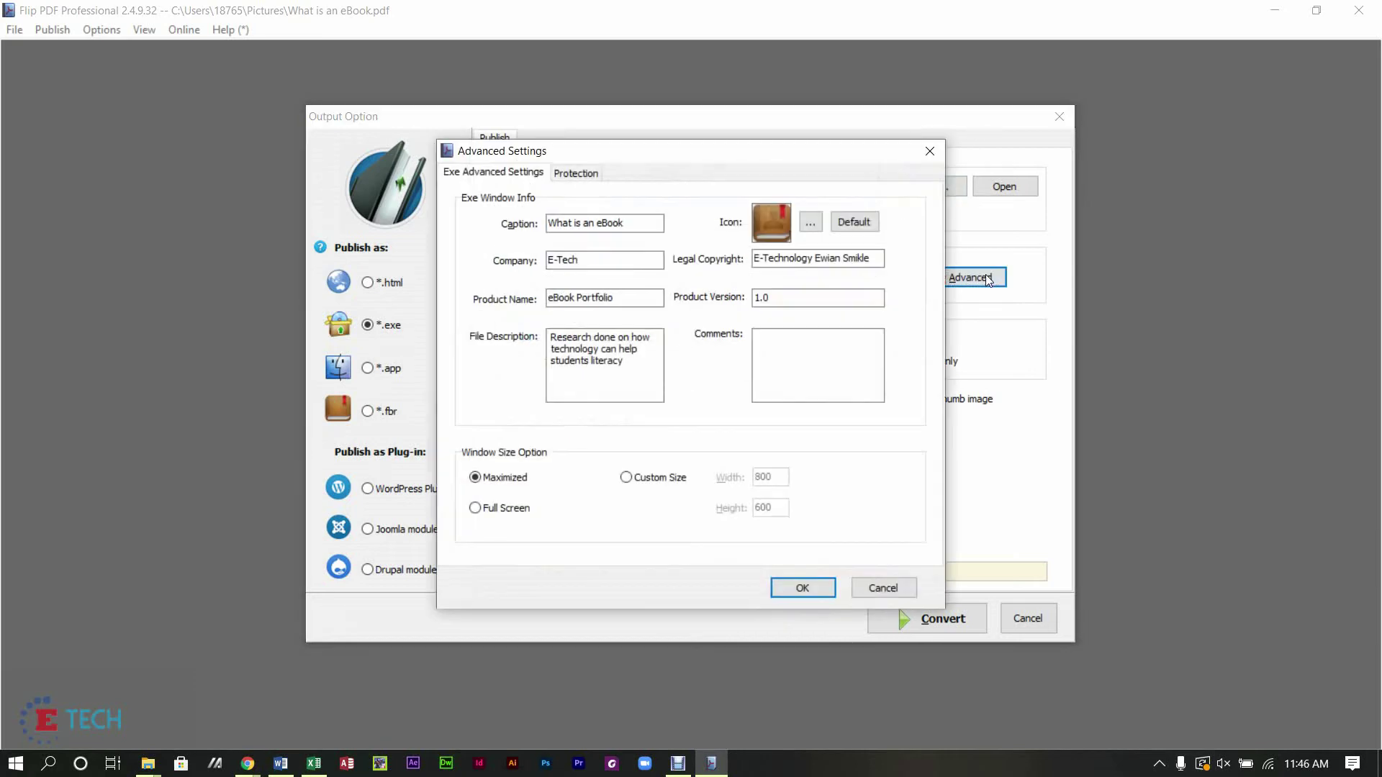
left_click(930, 150)
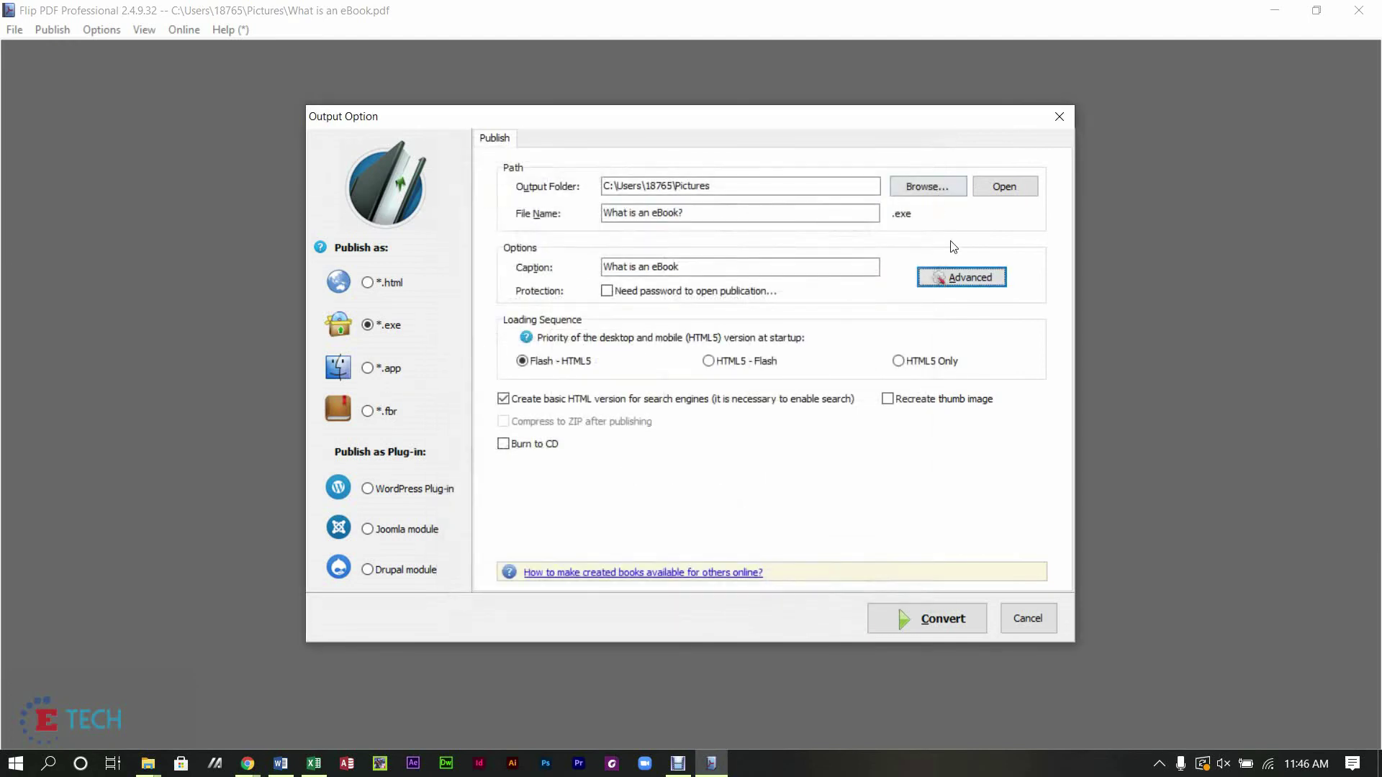
left_click(989, 281)
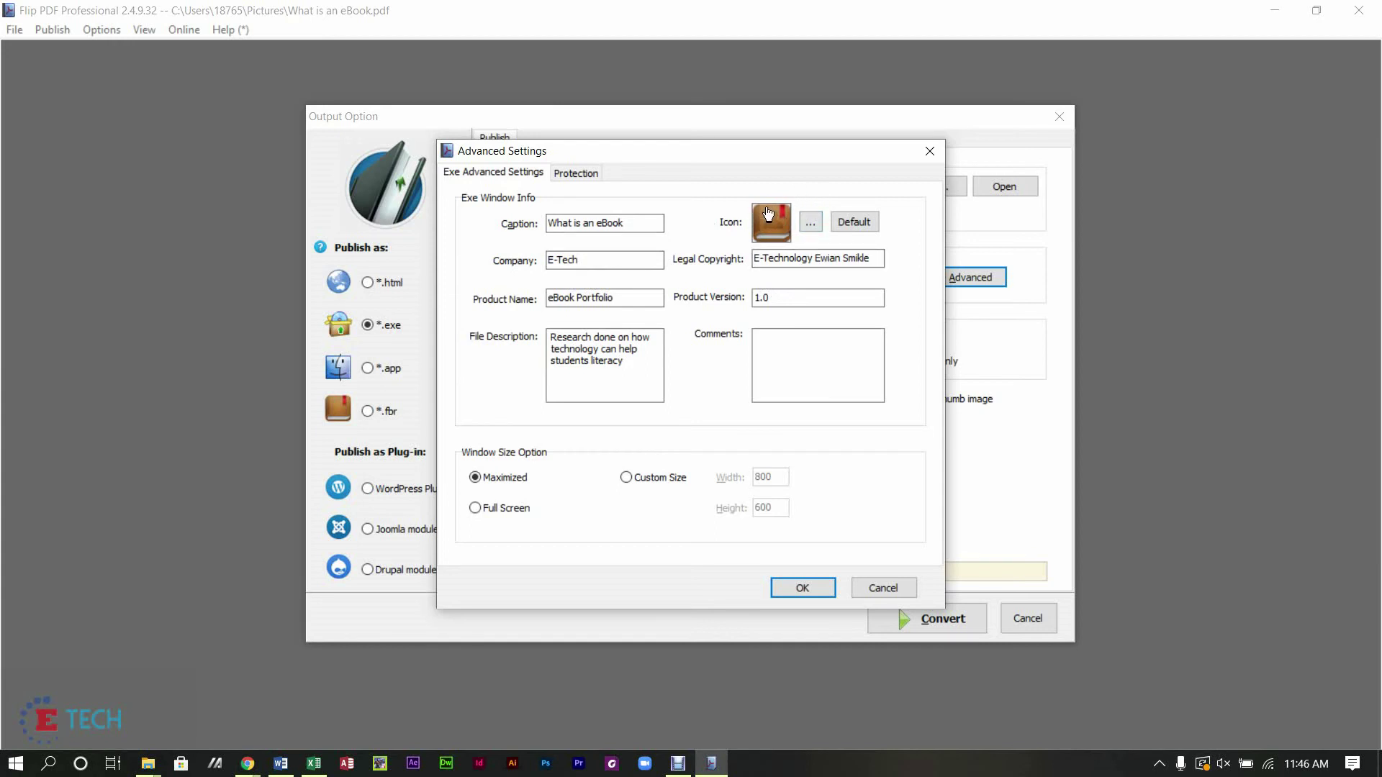
left_click(810, 225)
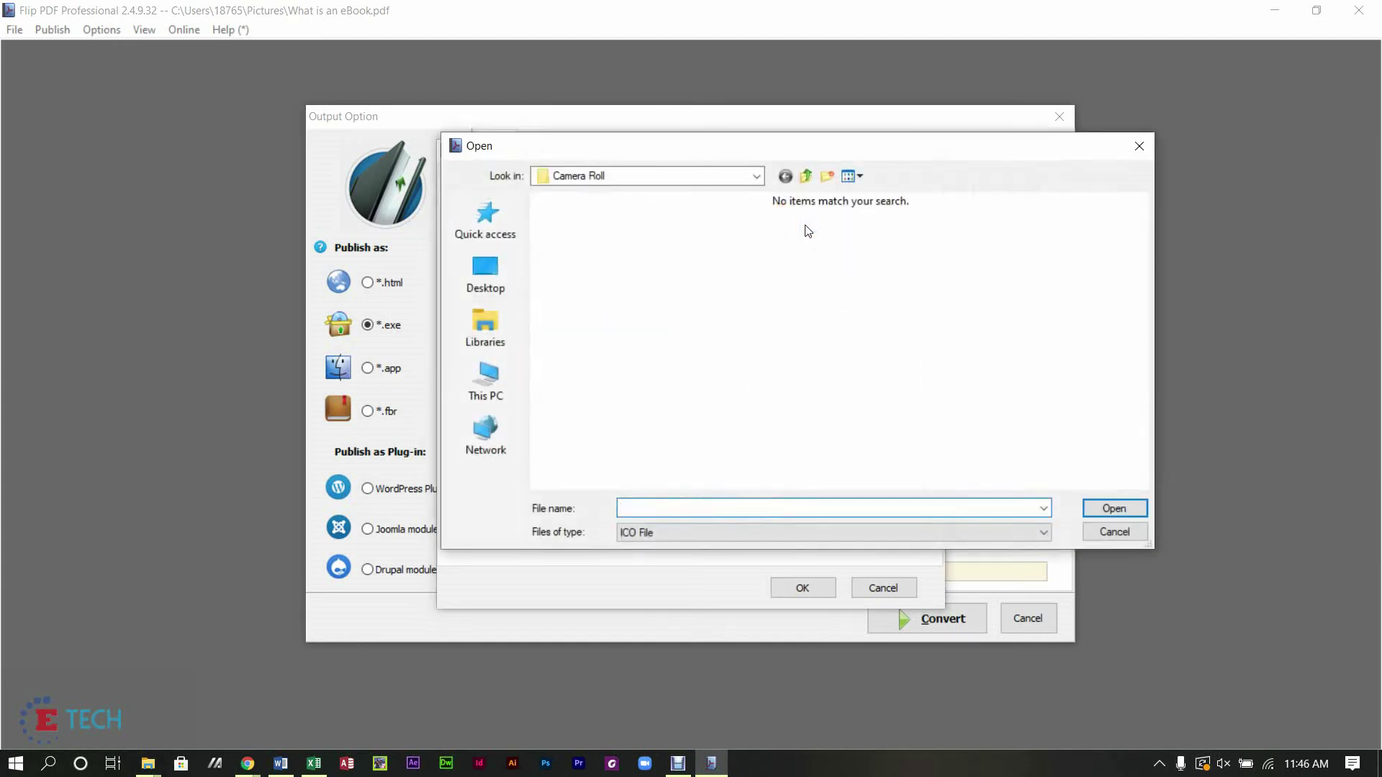
left_click(493, 327)
double_click(617, 283)
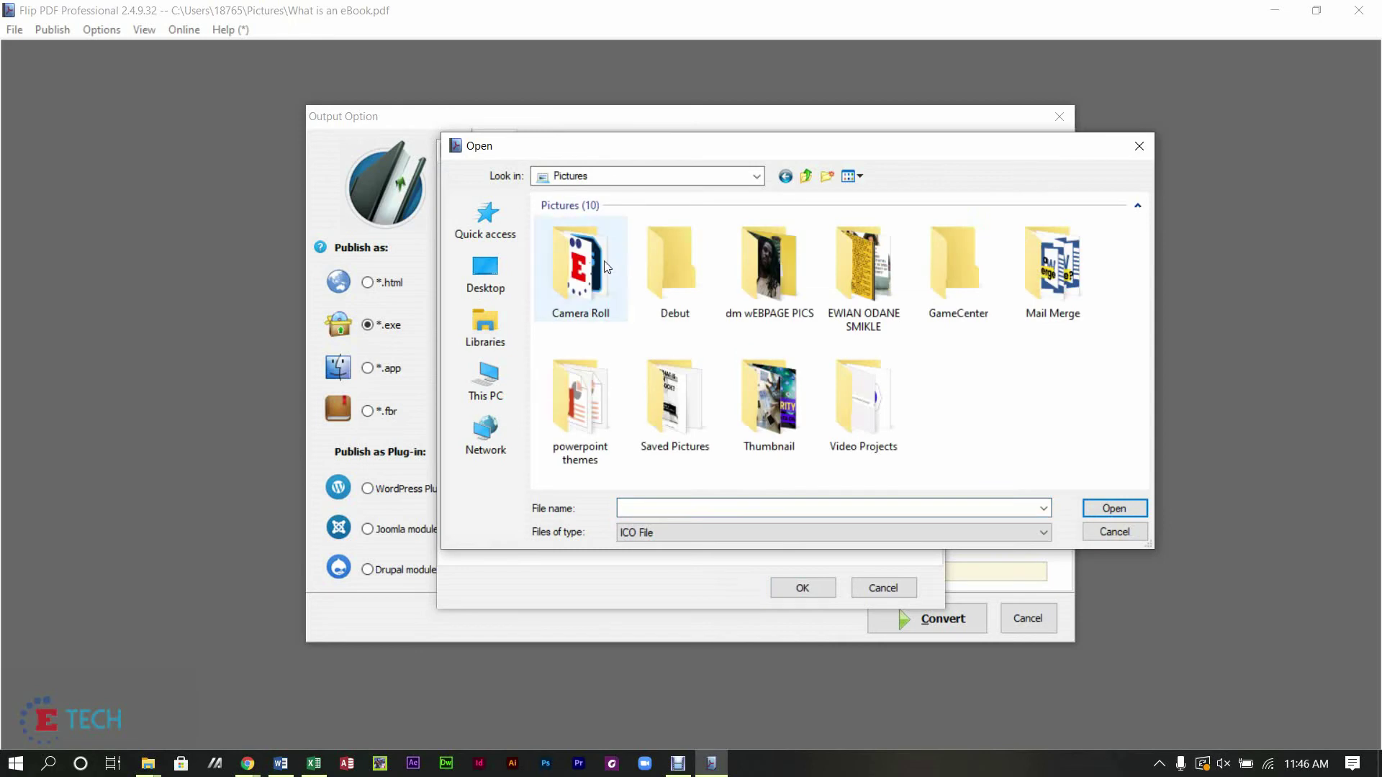
double_click(612, 283)
left_click(1043, 533)
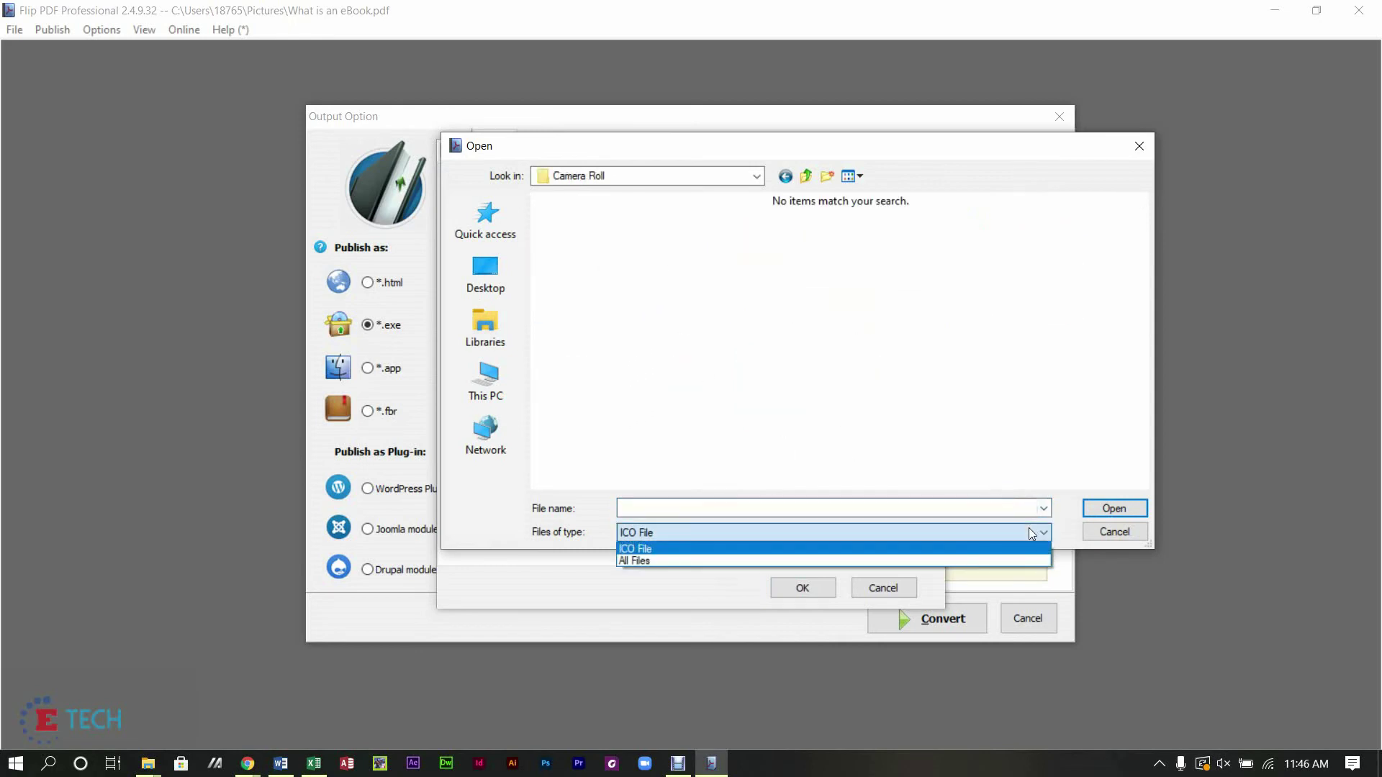
left_click(797, 559)
left_click(868, 230)
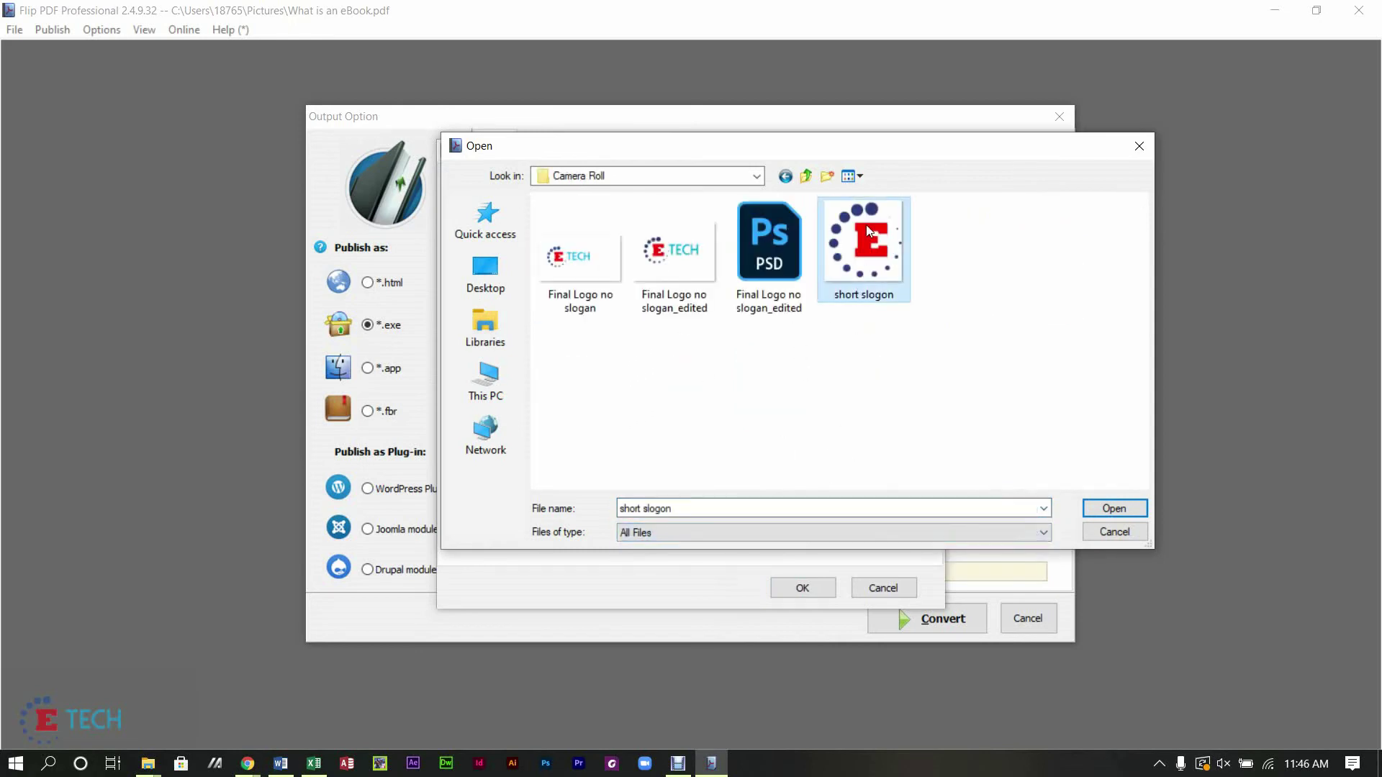
left_click(1105, 507)
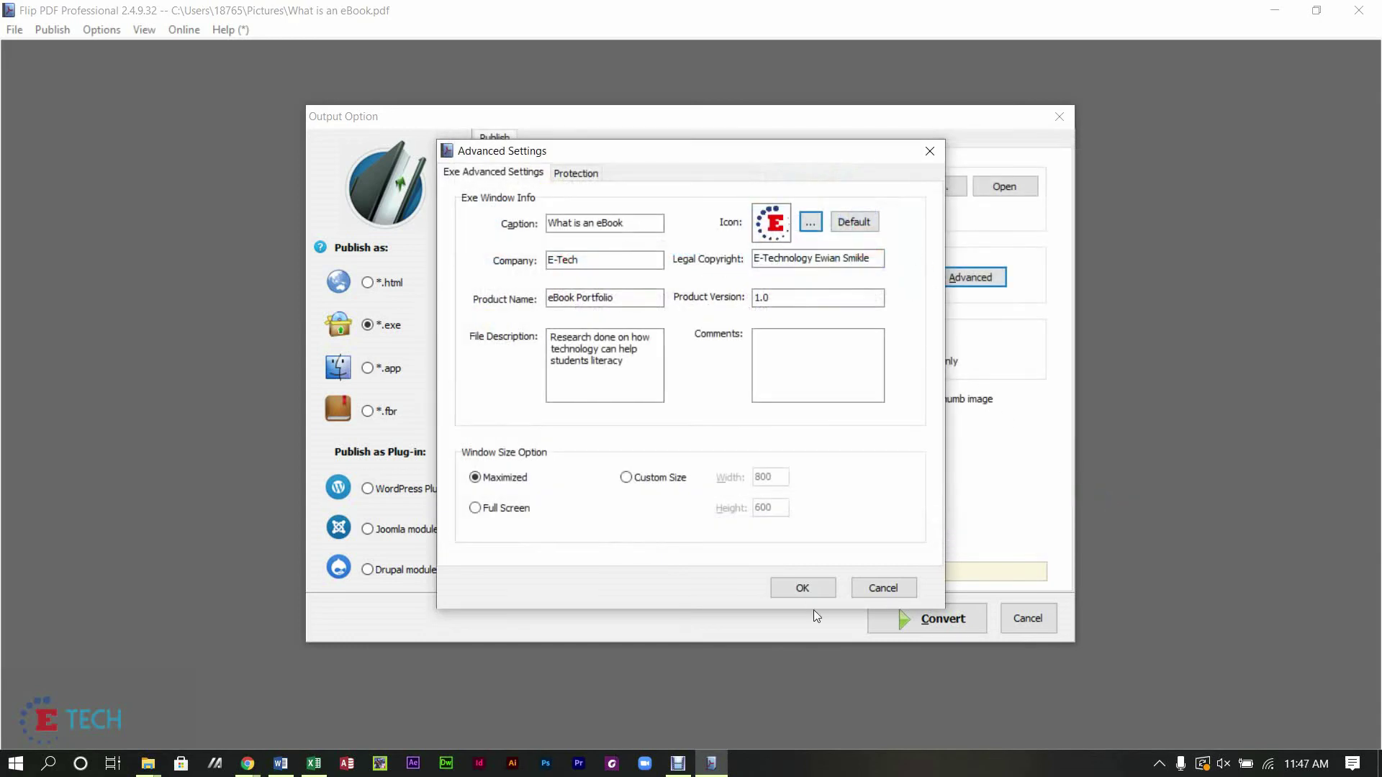
left_click(804, 588)
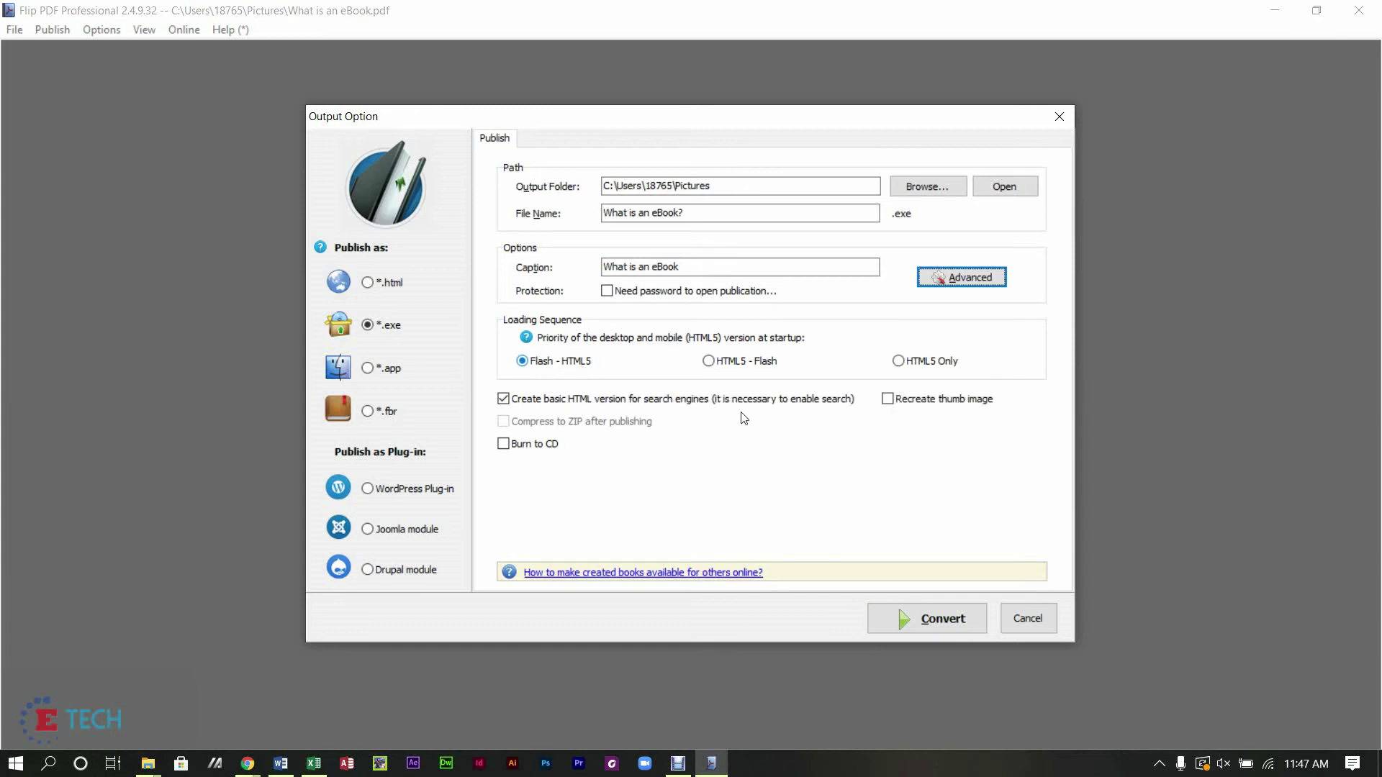
Convert the book to the .exe file and open its output folder.
left_click(927, 624)
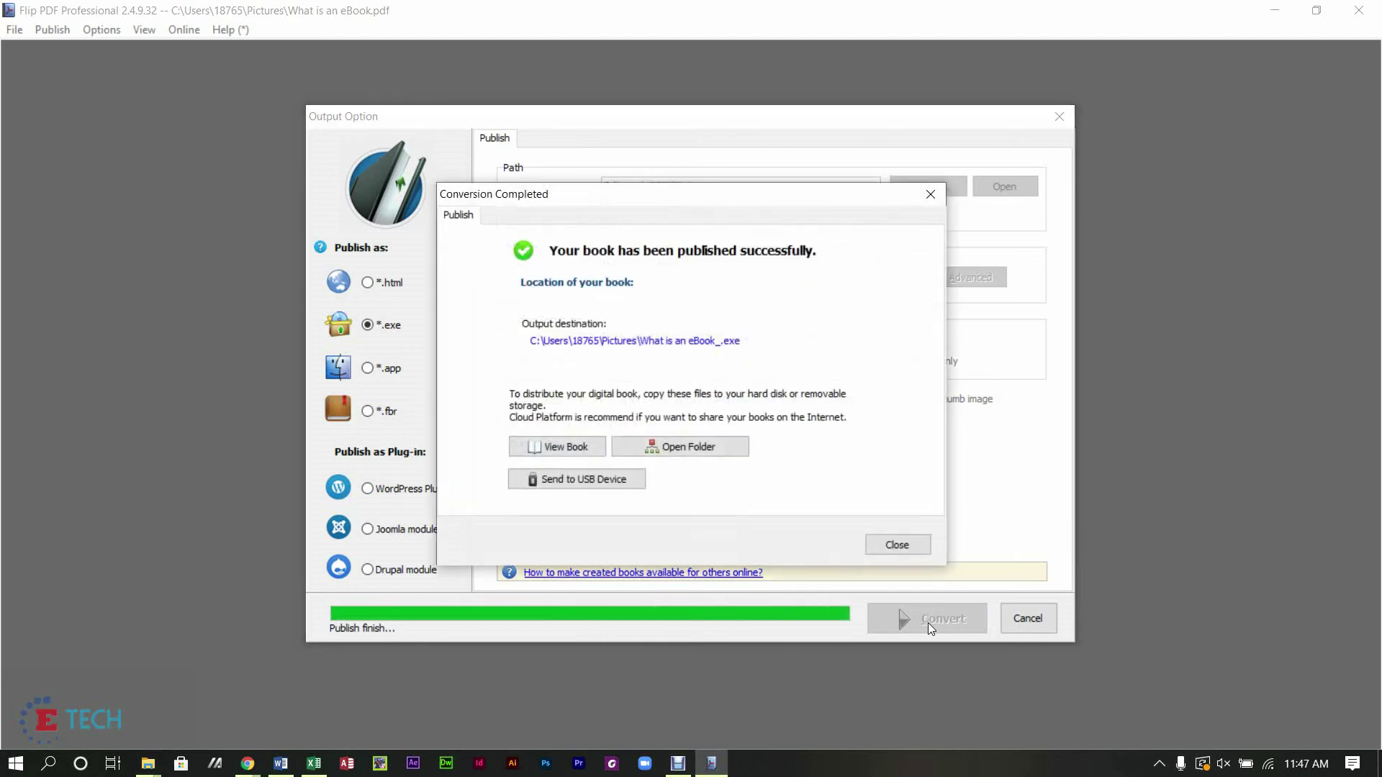
left_click(679, 448)
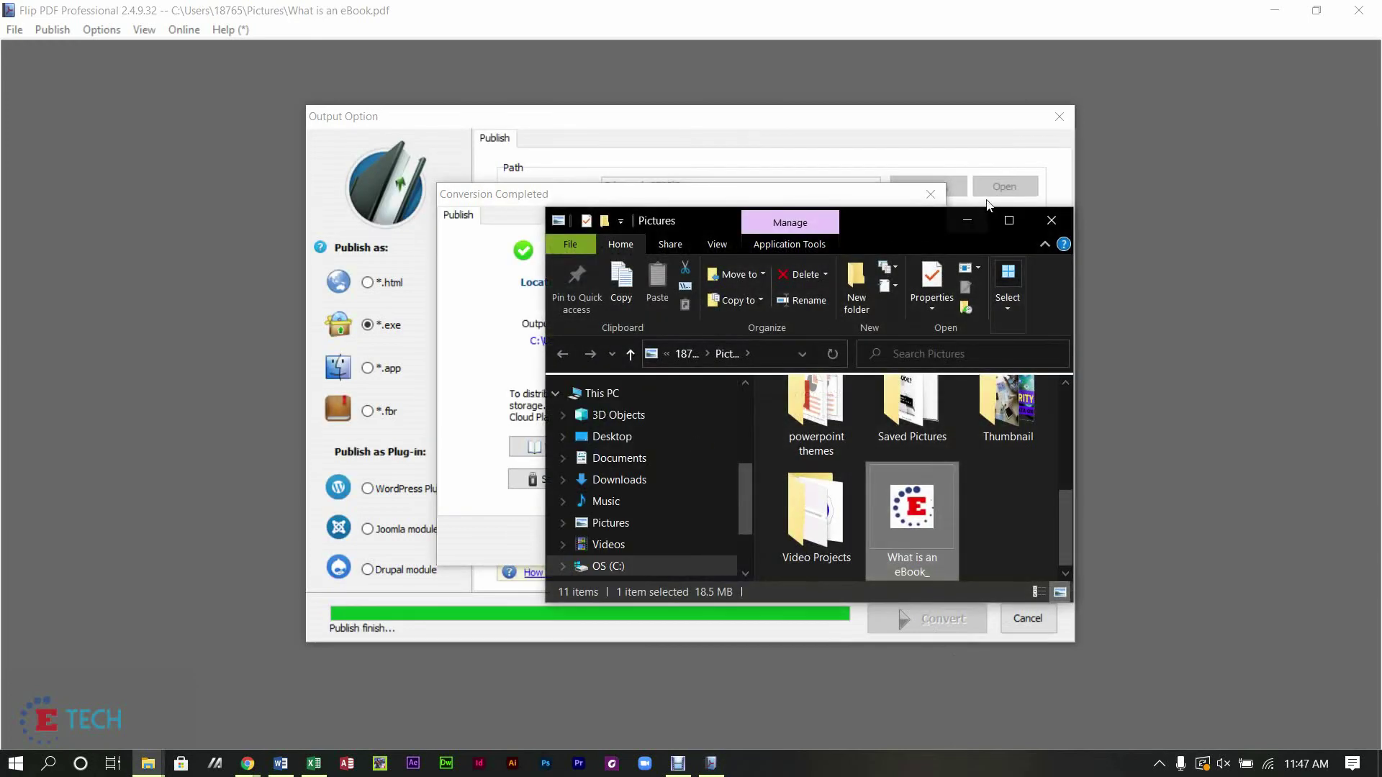
Maximize the Pictures folder window and launch the published "What is an eBook_" flipbook file.
left_click(1008, 220)
left_click(777, 448)
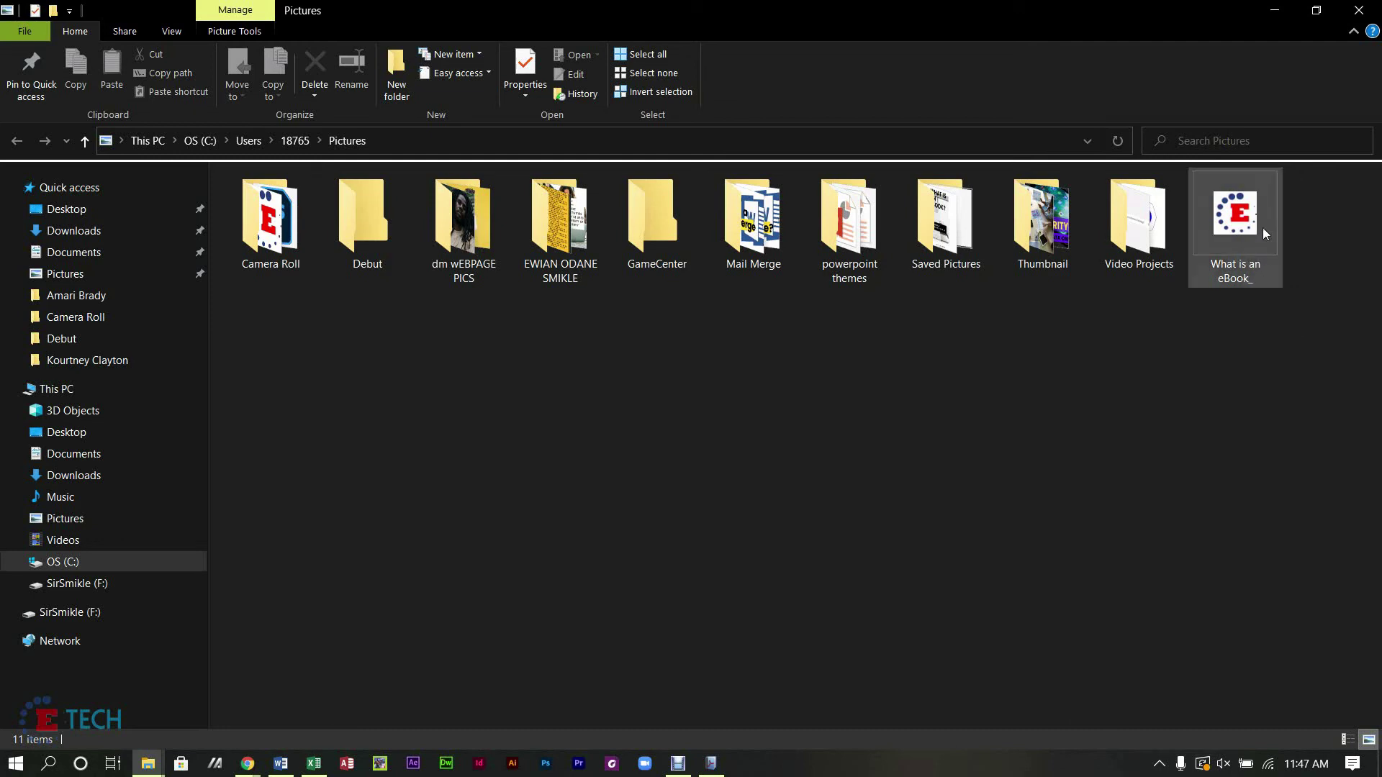
mouse_move(1254, 220)
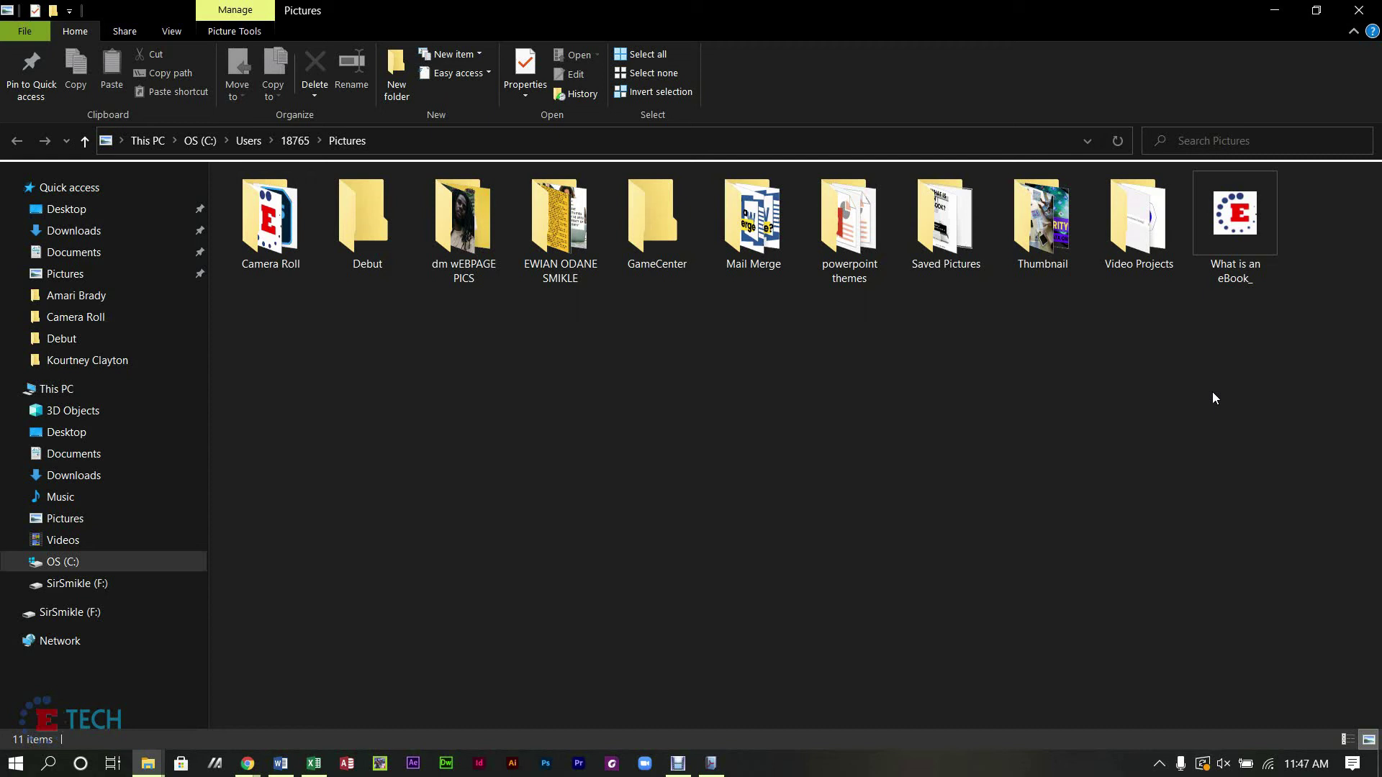
left_click(1249, 229)
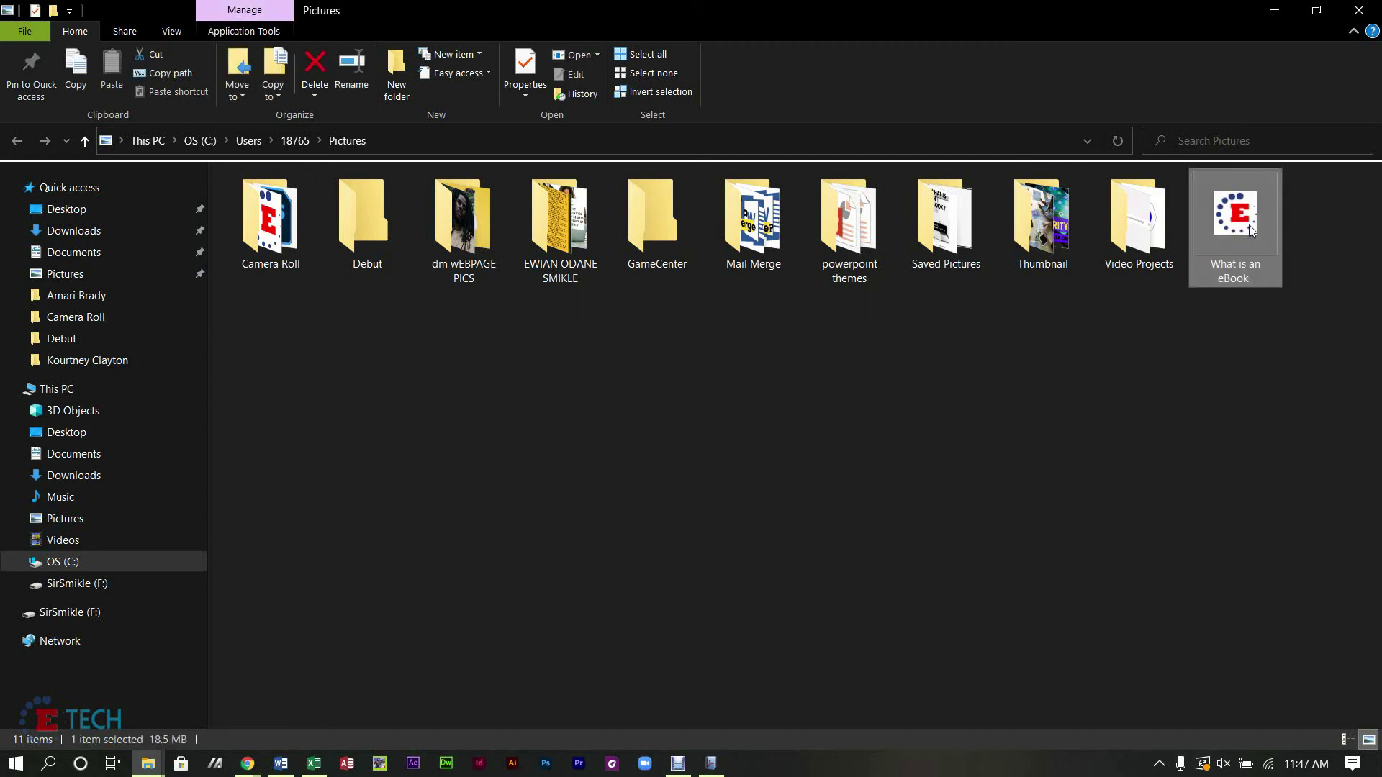
double_click(1250, 229)
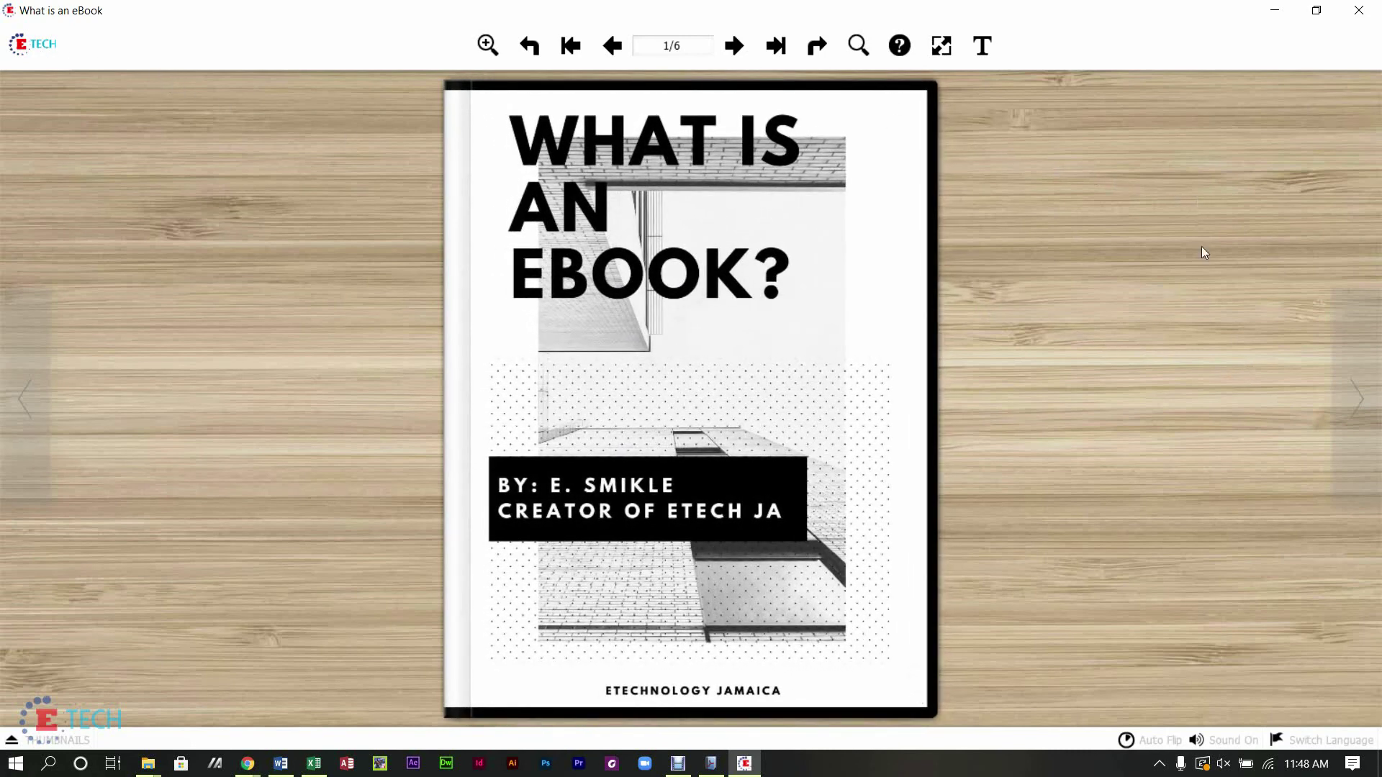
Flip through the published eBook from the cover to the back page and return to the front cover.
left_click(1370, 415)
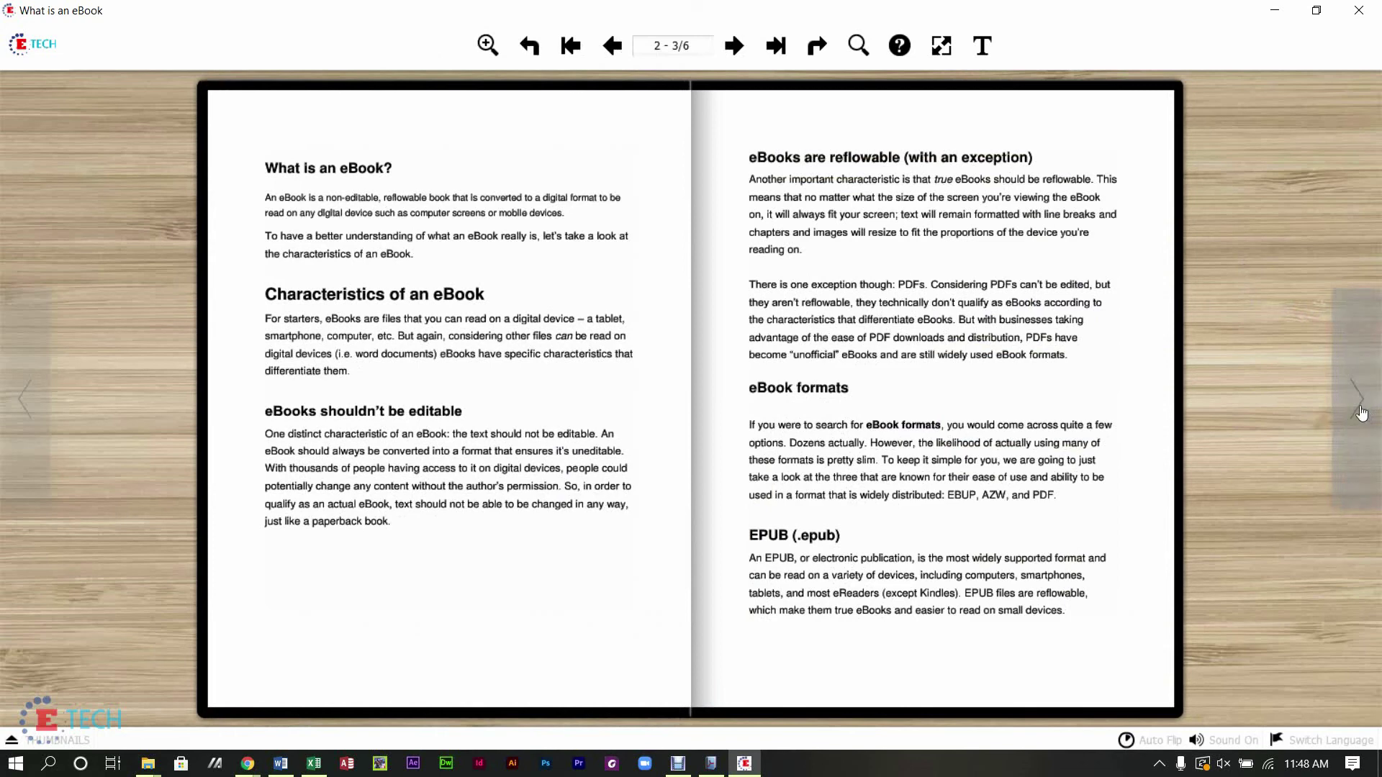
left_click(1354, 393)
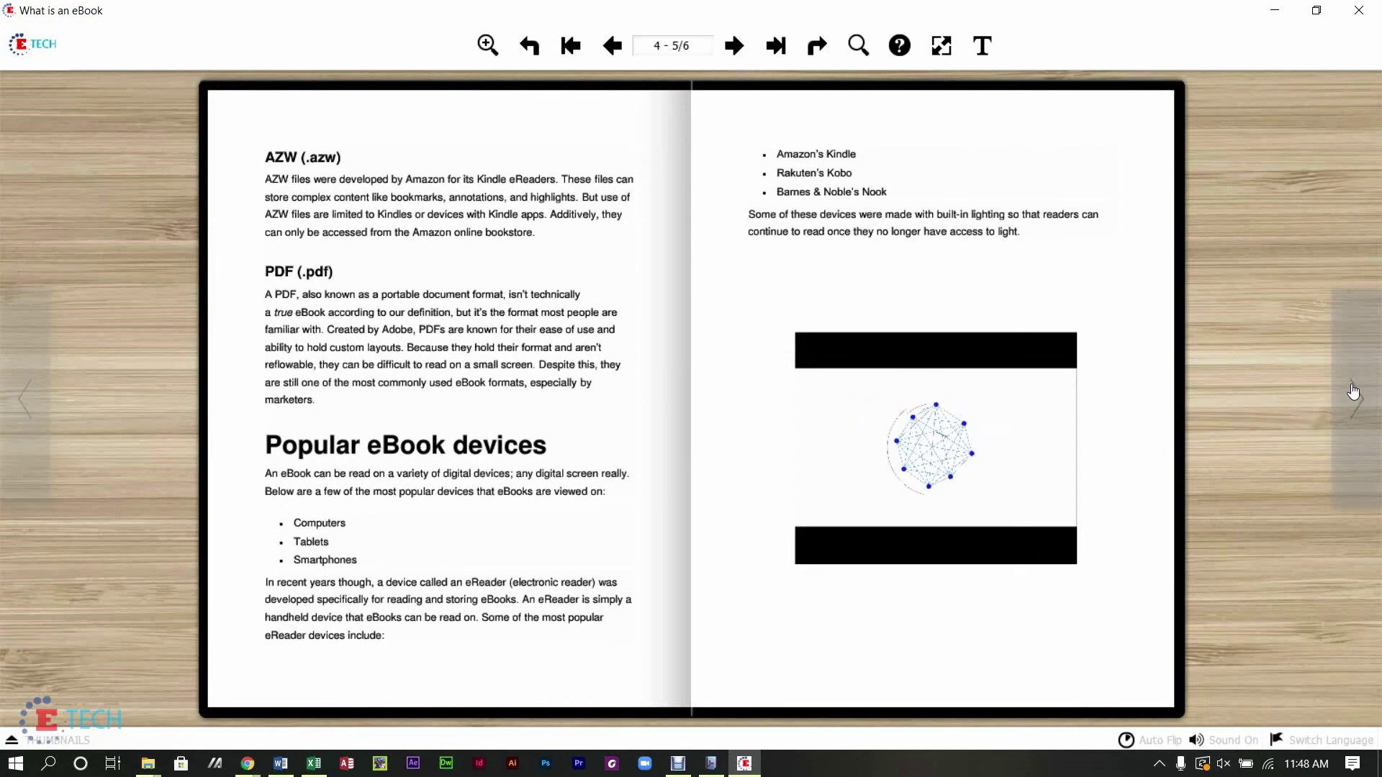
key("Left")
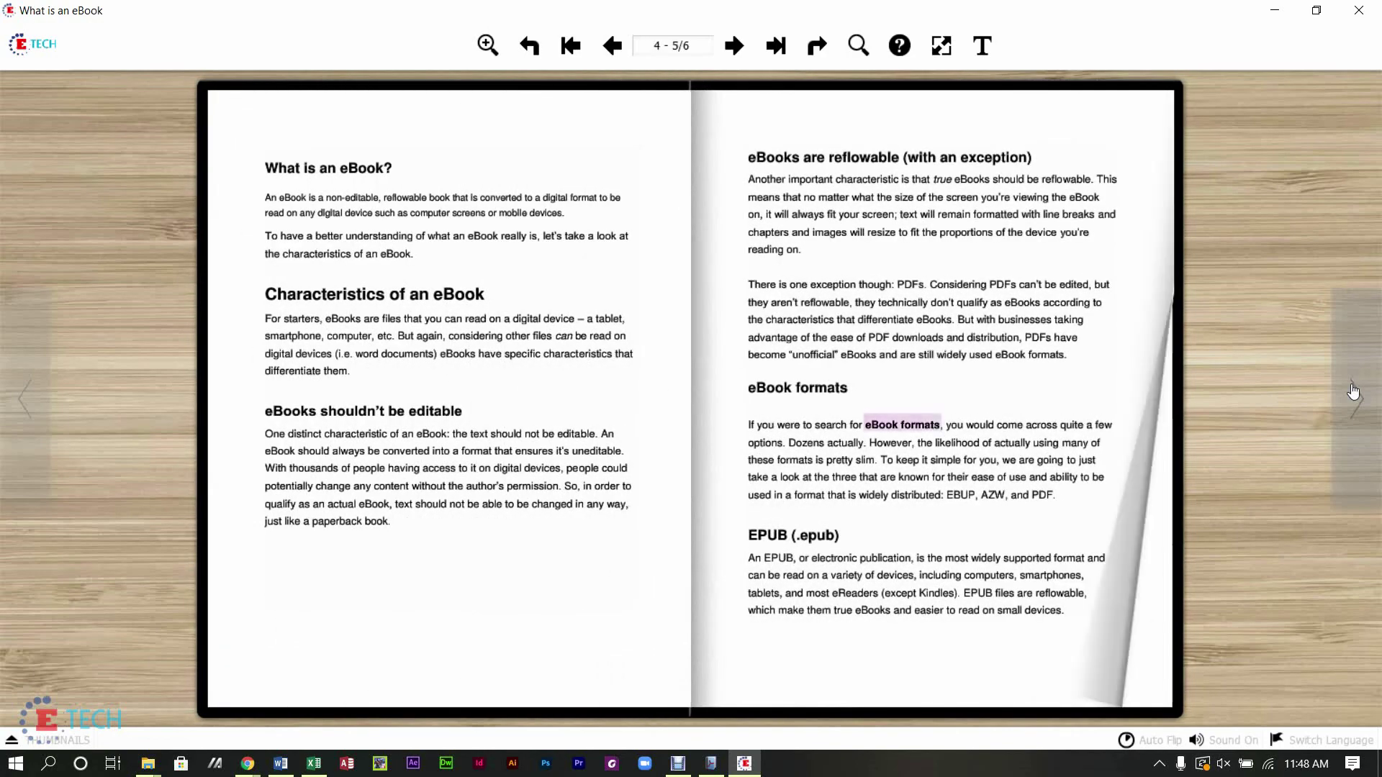
left_click(1354, 392)
left_click(1353, 392)
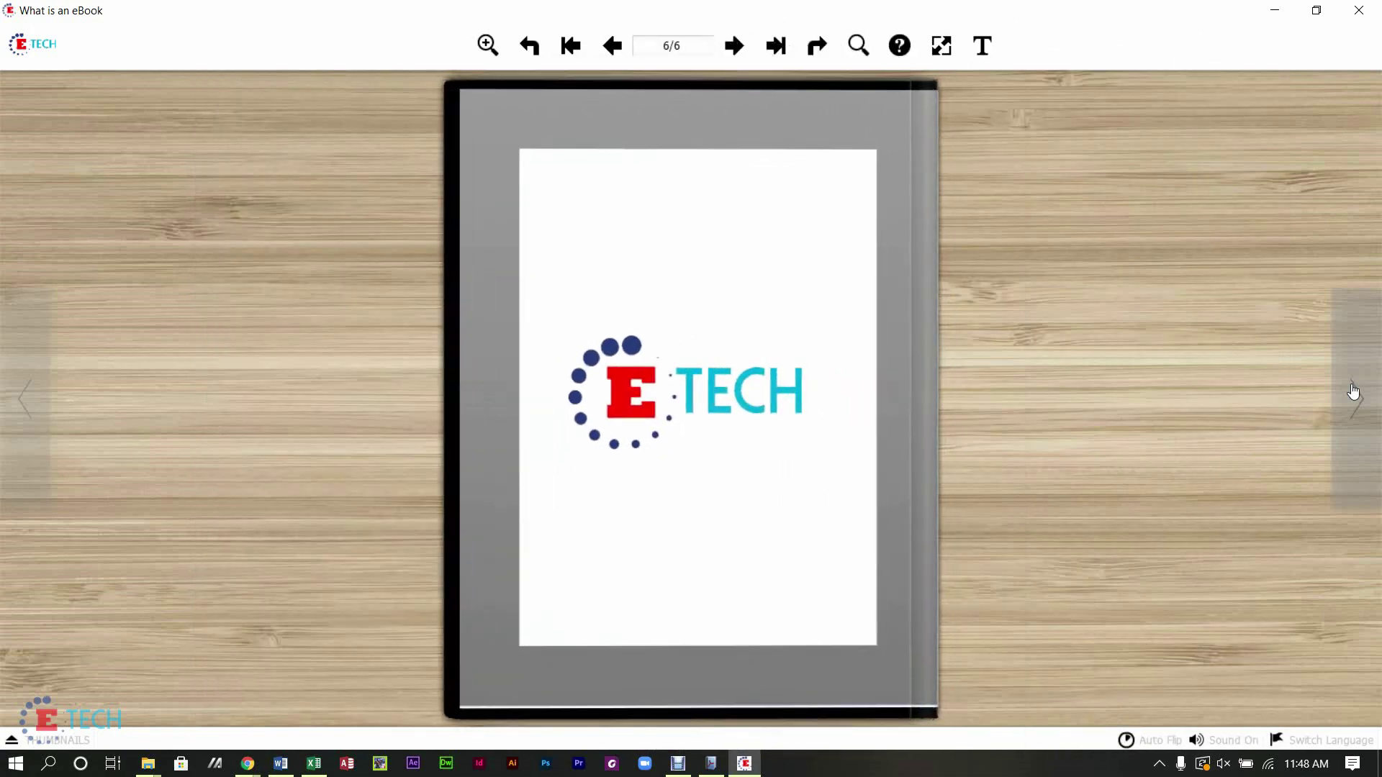
key("Left")
key("Left")
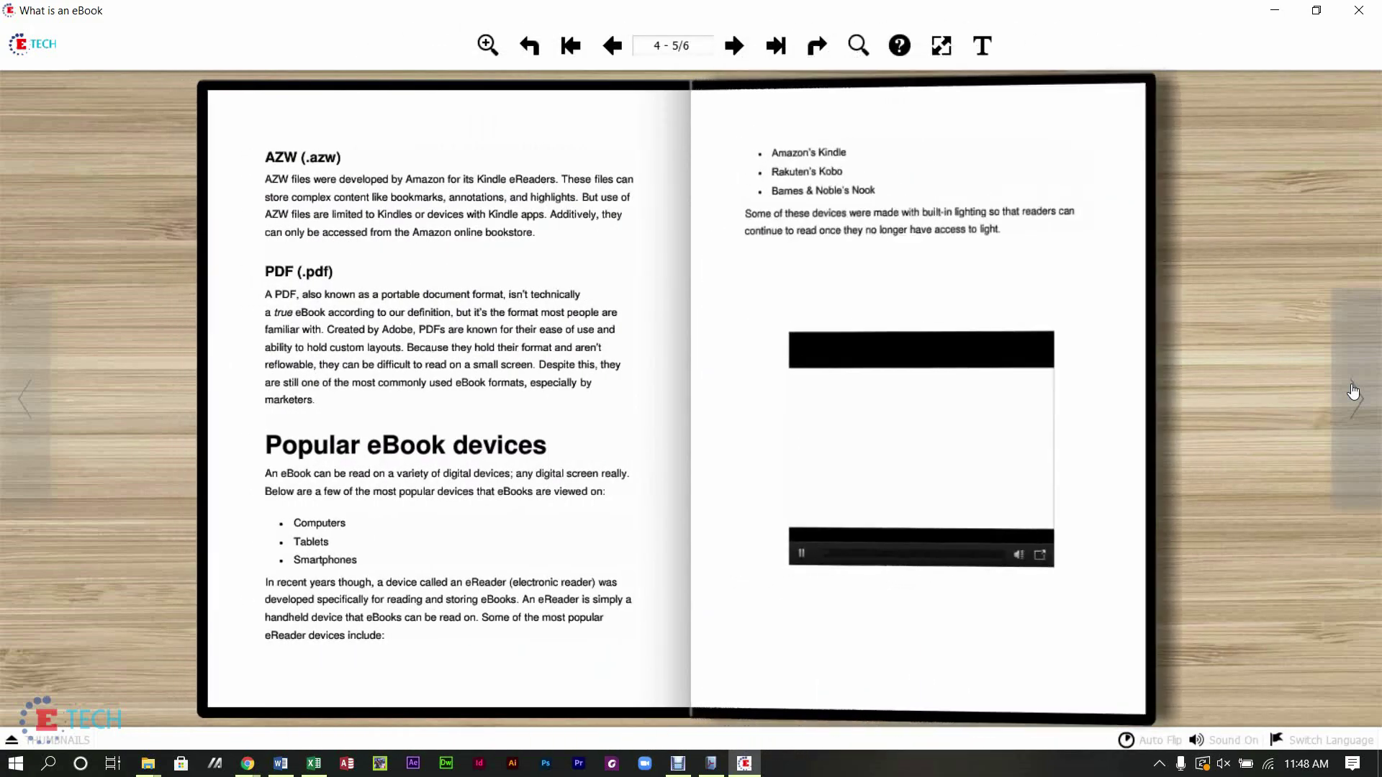
key("Left")
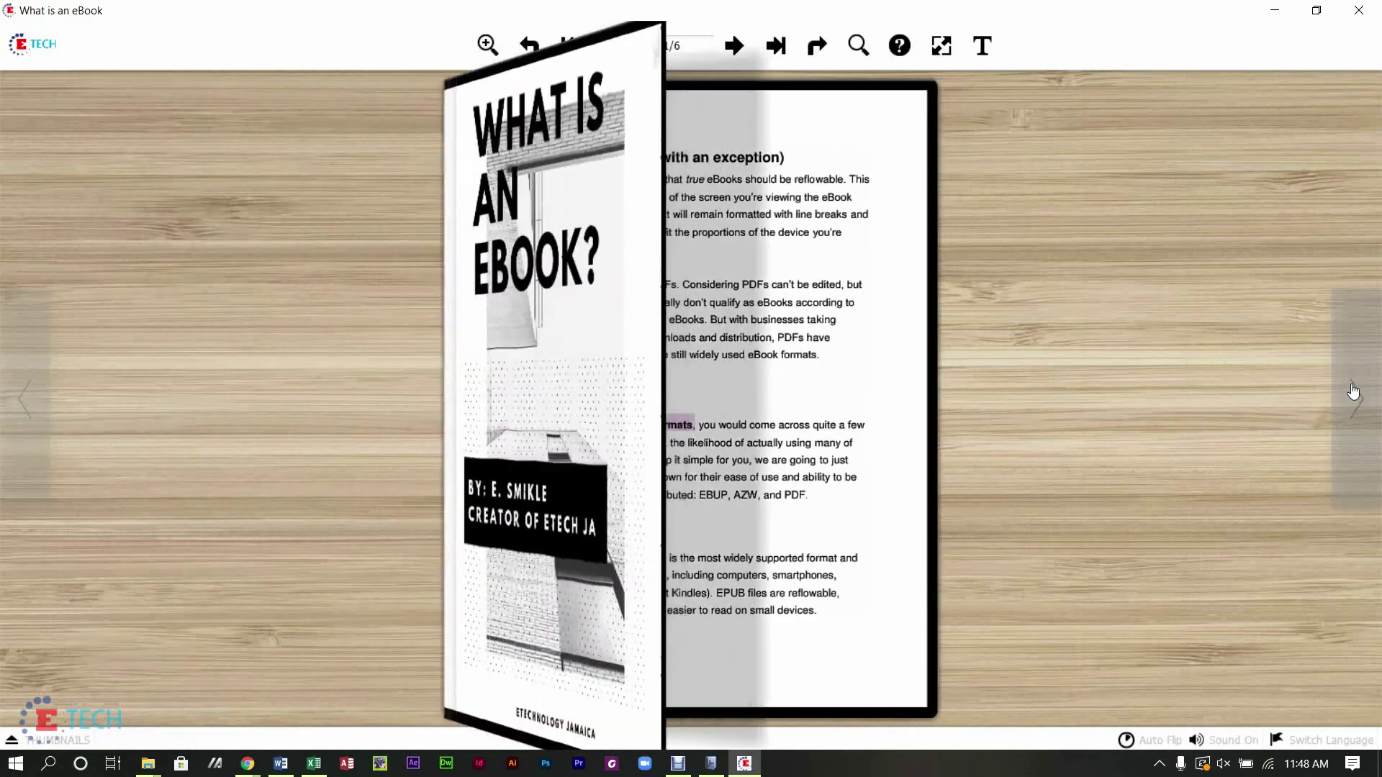